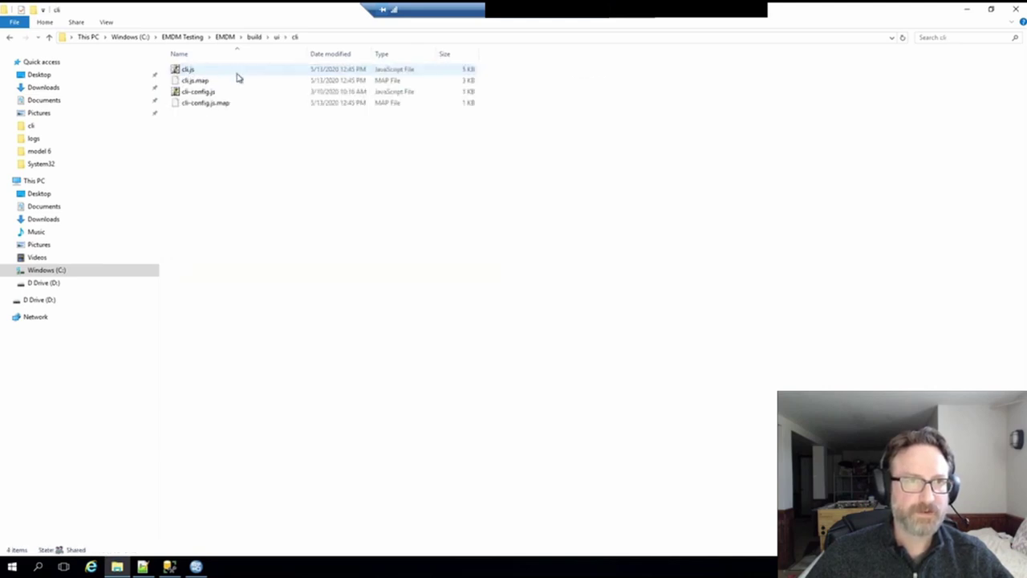
- Open cli-config.js from the cli folder in Notepad++
right_click(211, 94)
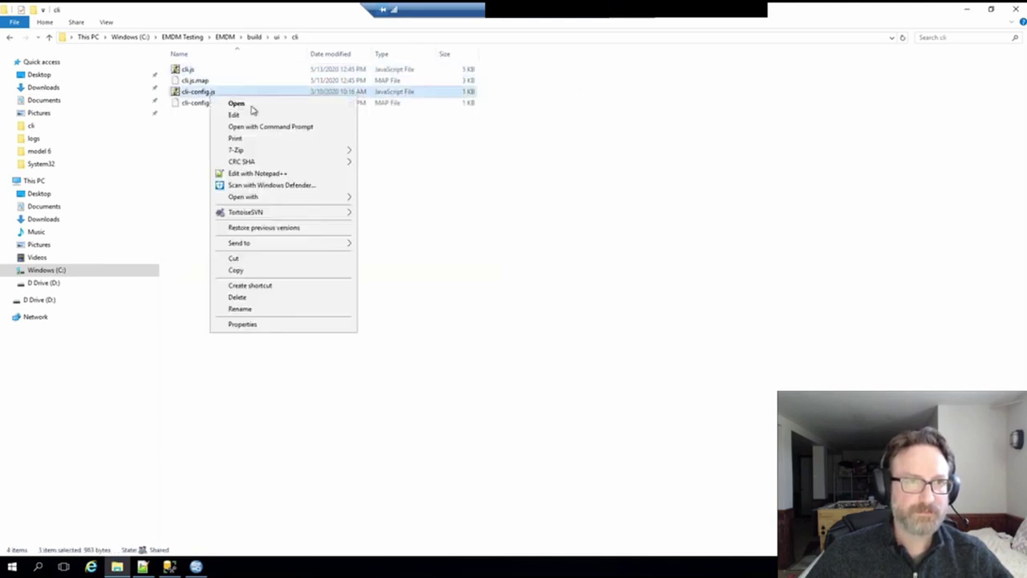
left_click(293, 174)
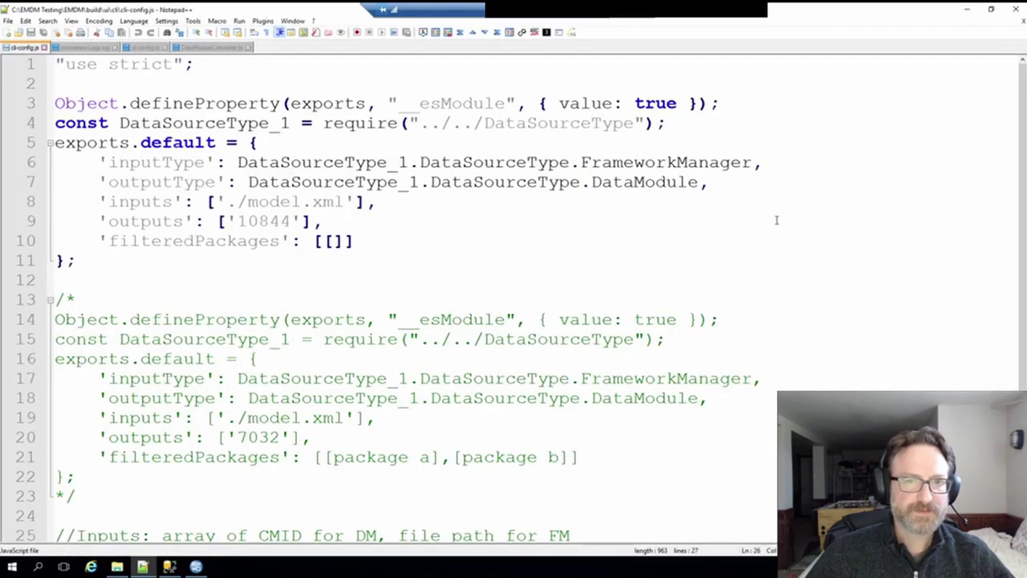
- Scroll through cli-config.js to review its inputType, outputType, inputs and outputs settings
scroll(778, 222, "down", 1)
scroll(778, 222, "up", 1)
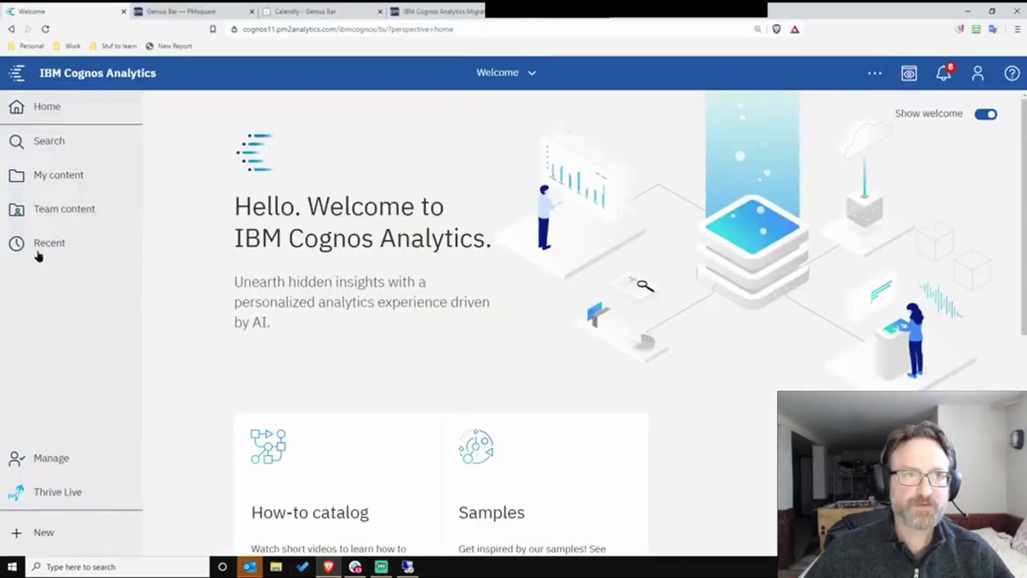
- Sign in to Cognos with the user ID and password, then open Data Module Target 1 in Team content > EMDM Testing
left_click(39, 210)
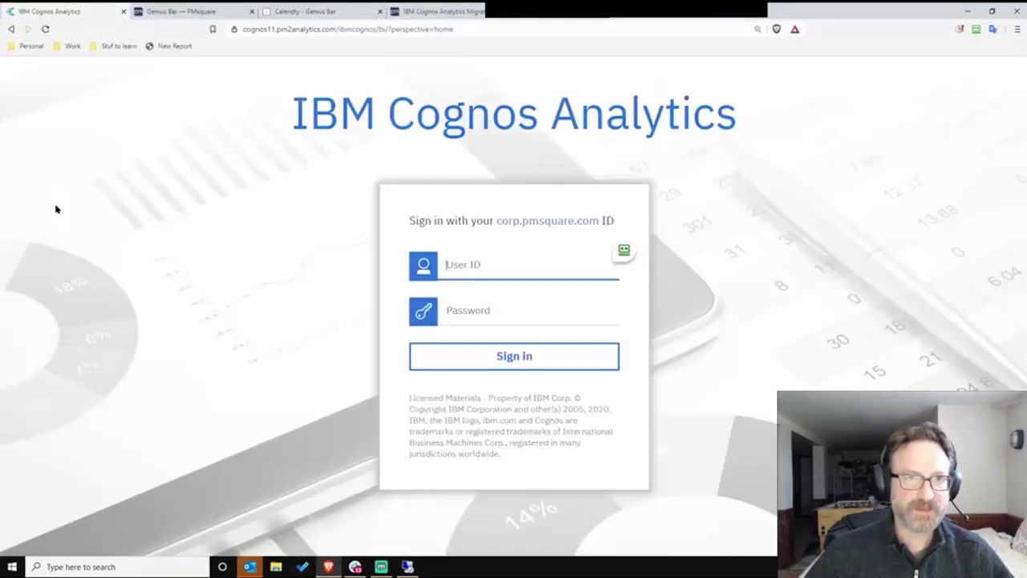
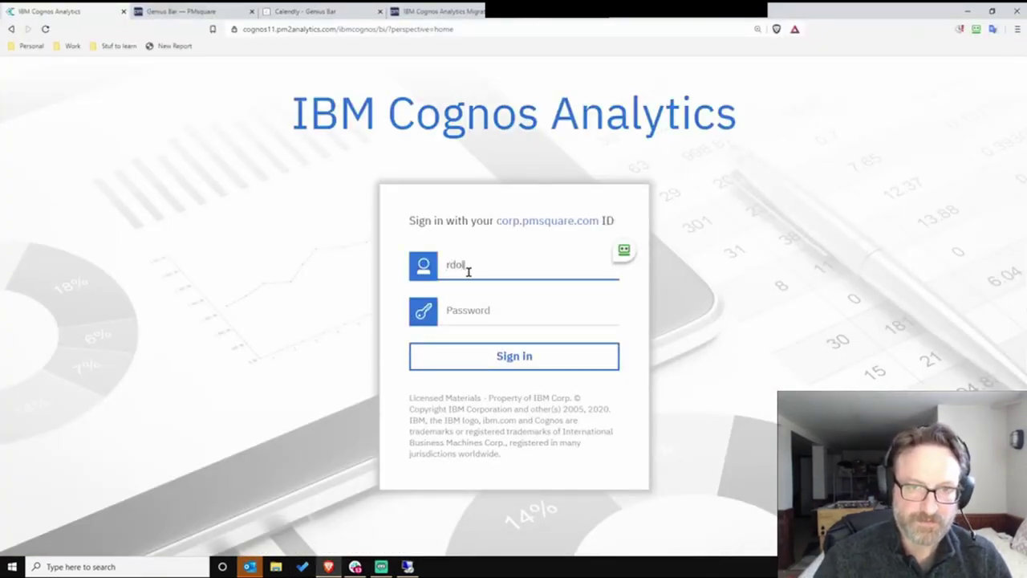
key("Tab")
type("•••••••••••")
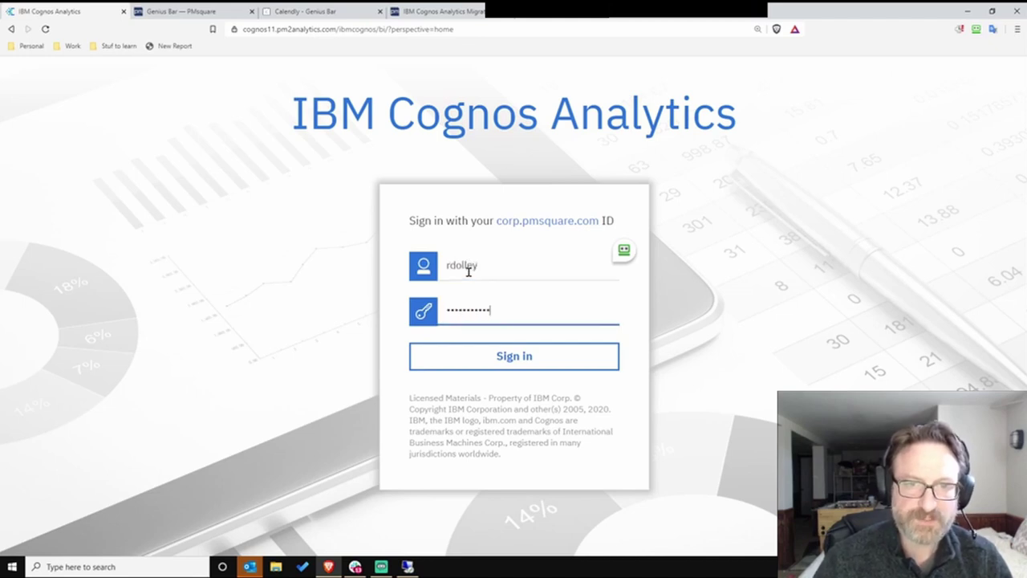
key("Return")
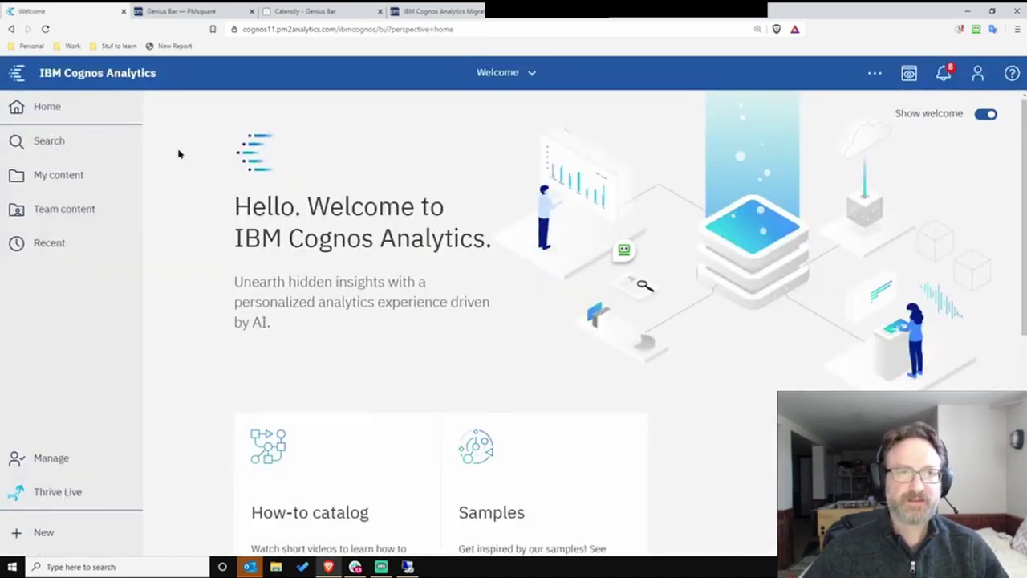
left_click(48, 221)
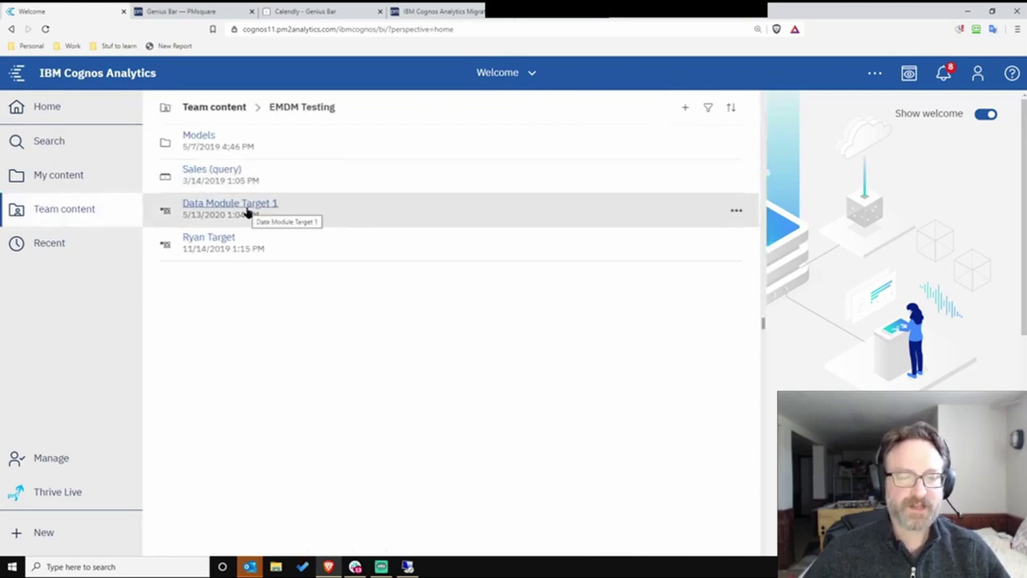
left_click(247, 212)
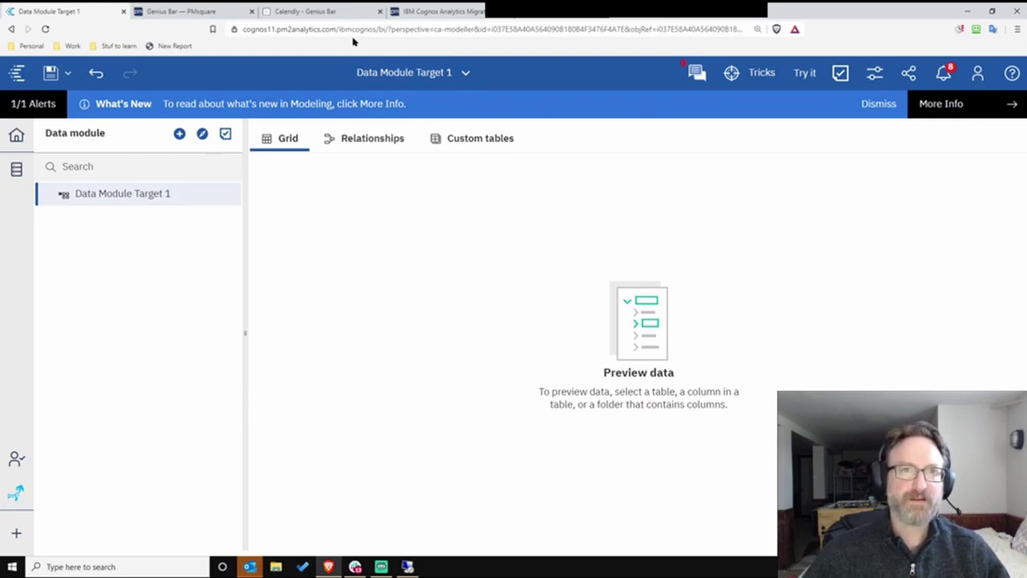
- In cli-config.js, highlight output '10844' on line 9 and the empty filteredPackages list on line 10
left_click(407, 567)
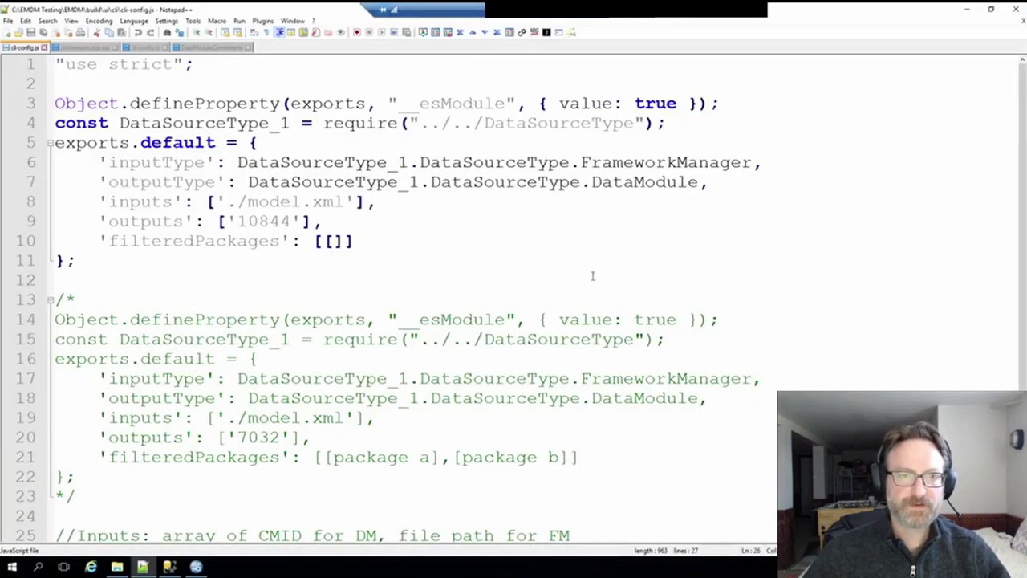
left_click_drag(227, 221, 303, 222)
left_click(336, 243)
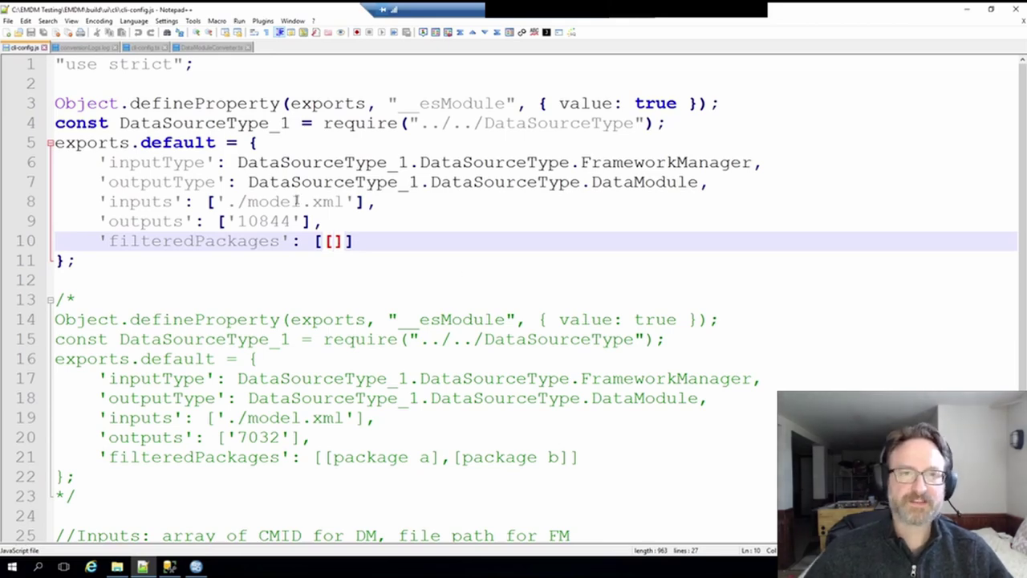
scroll(492, 227, "down", 1)
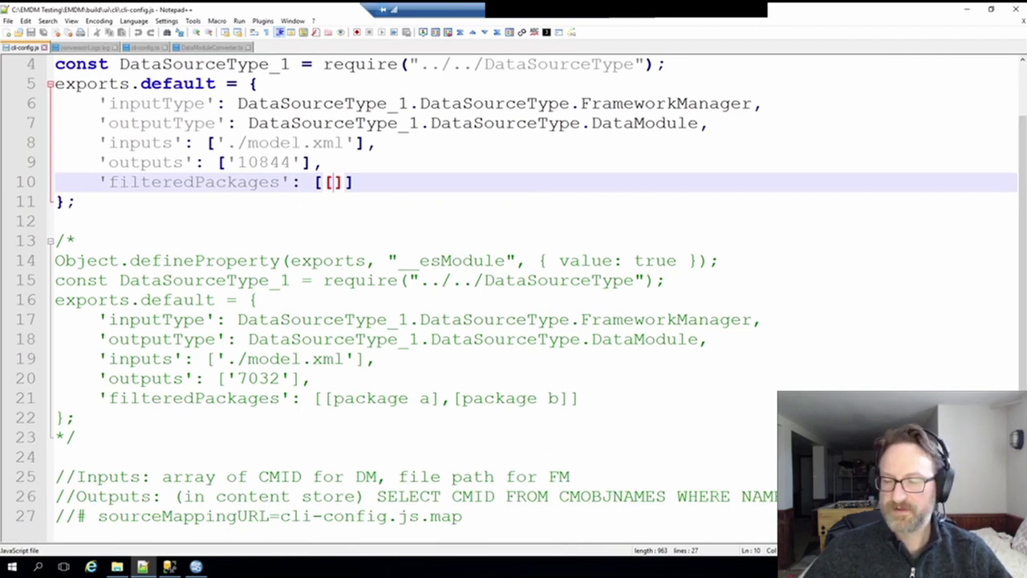
scroll(485, 397, "up", 1)
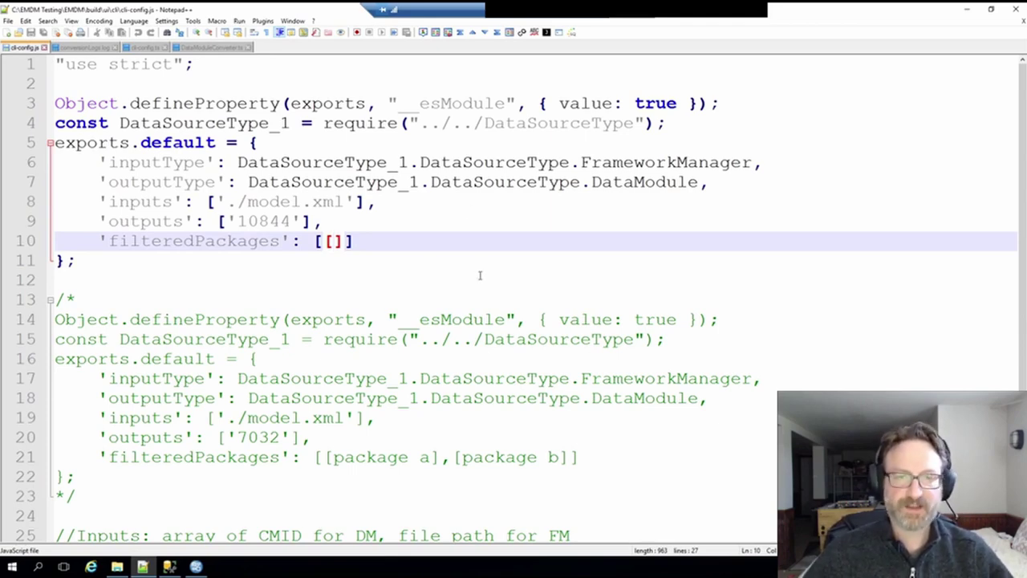
scroll(479, 270, "down", 1)
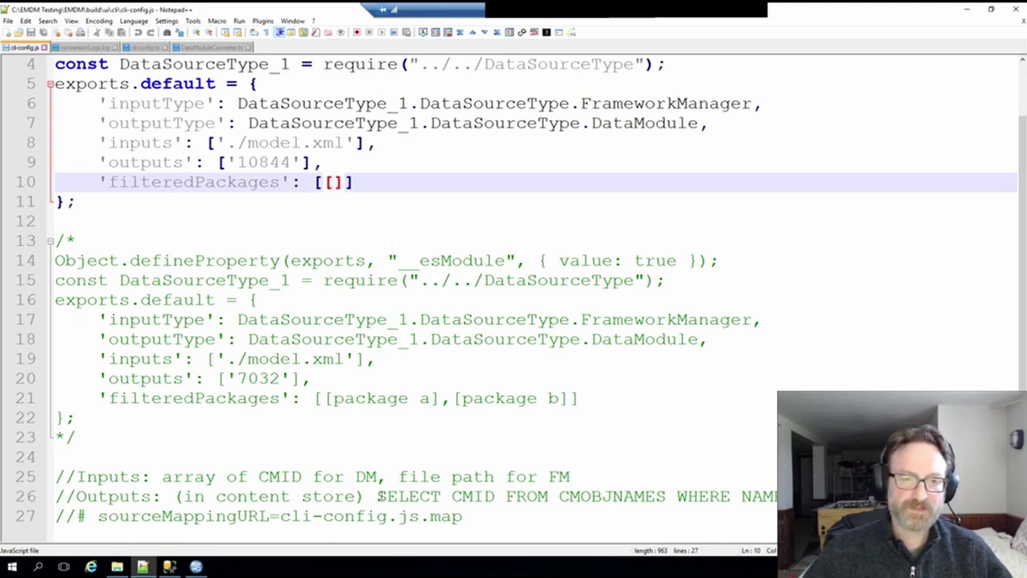
- Review the content-store SQL query comment on line 26, then minimize Notepad++ unchanged
left_click_drag(378, 496, 802, 496)
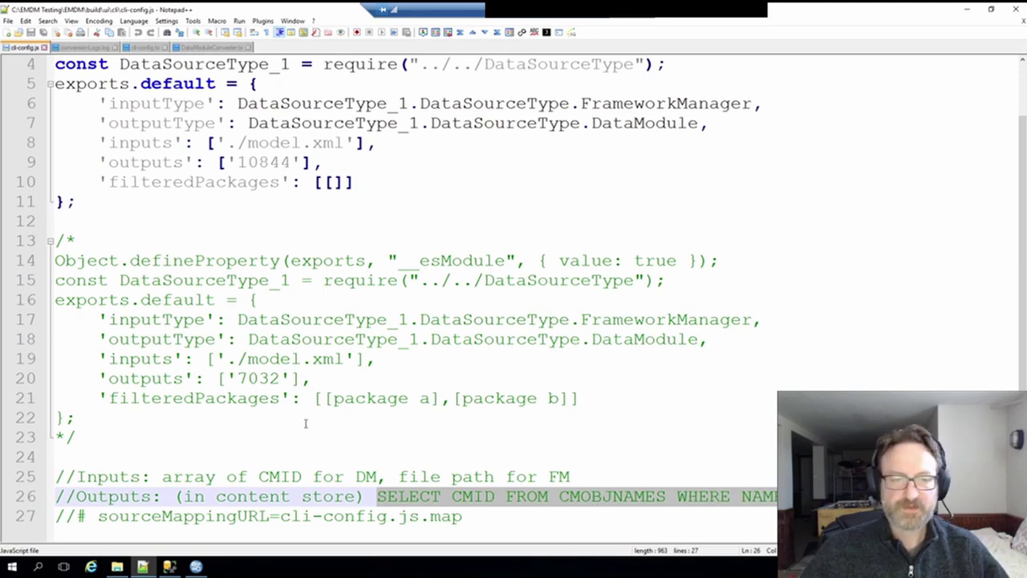
left_click(315, 512)
left_click(334, 495)
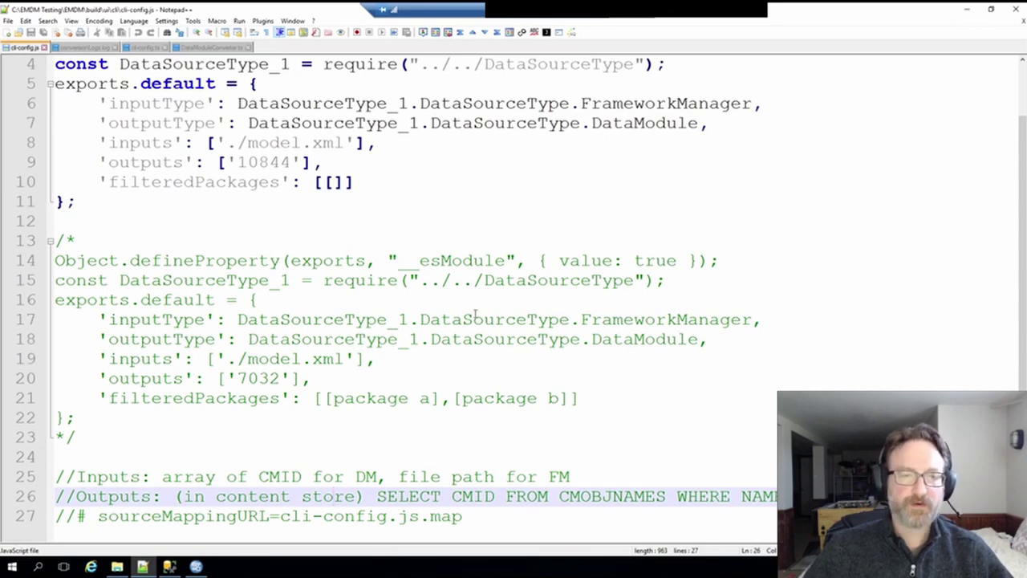
scroll(340, 219, "up", 1)
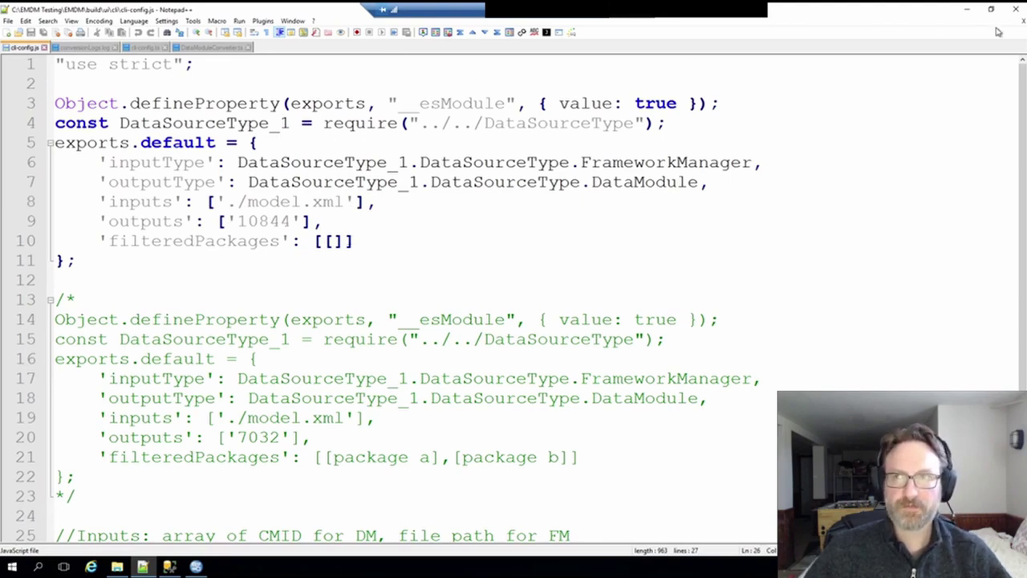
left_click(967, 10)
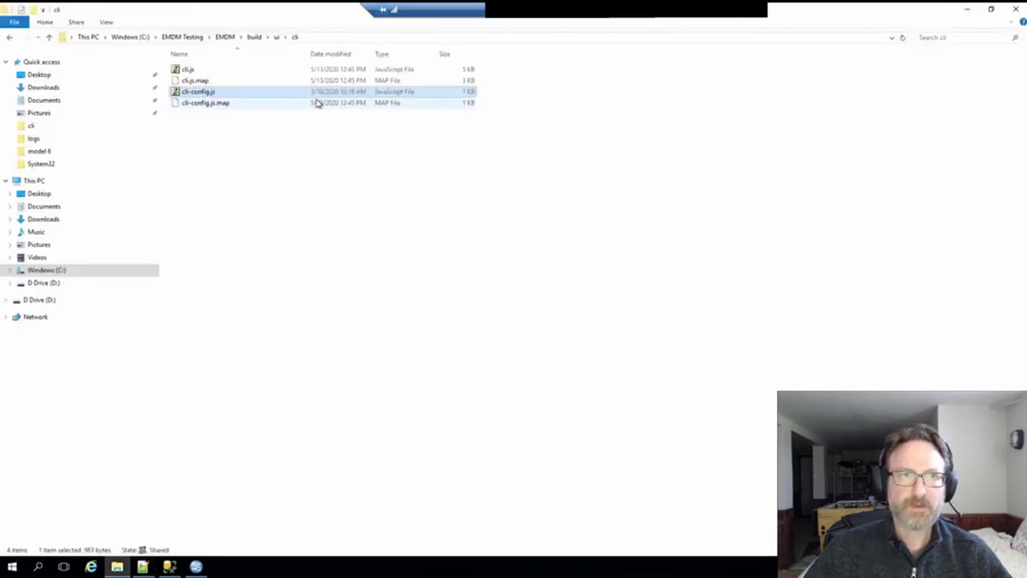
- Open a Git Bash terminal in the EMDM build folder
left_click(256, 40)
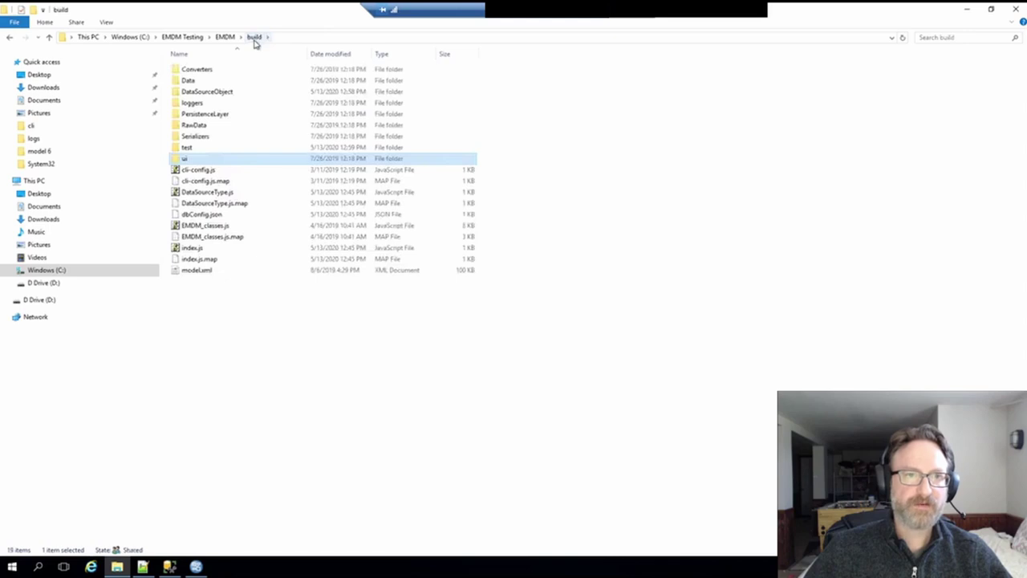
right_click(211, 323)
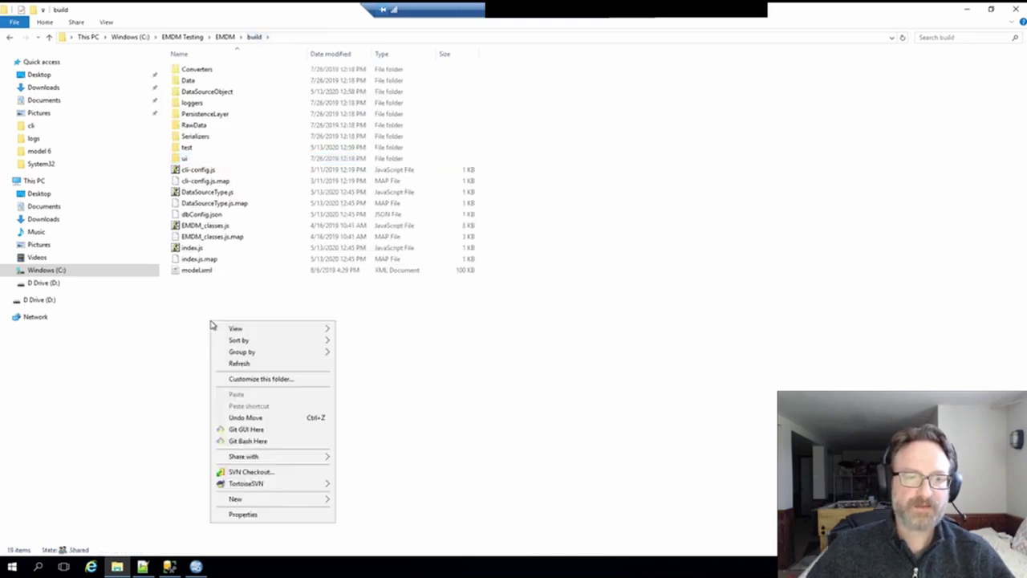
left_click(255, 442)
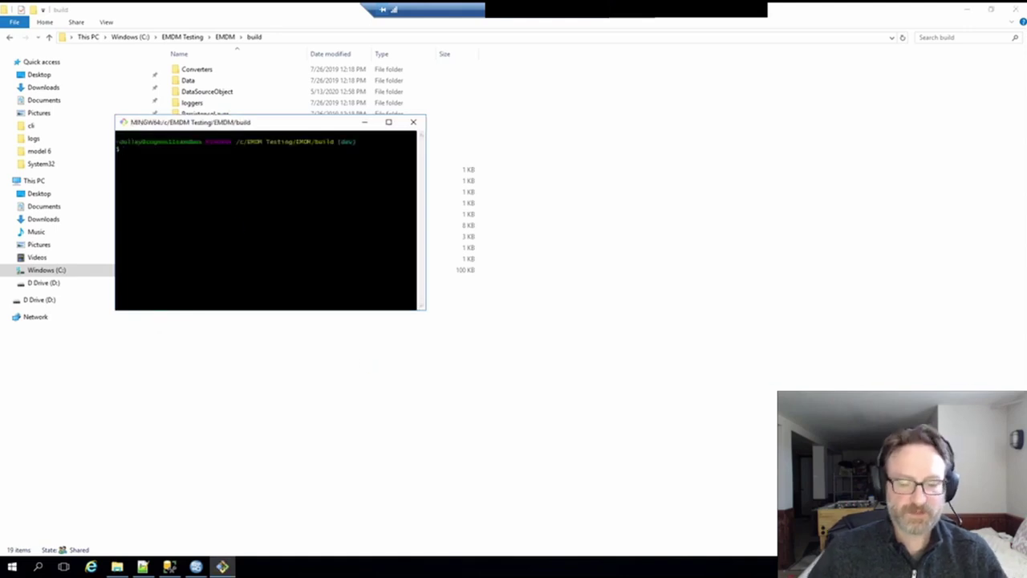
- Run 'node index' to write ./model.xml to data module 10844, then minimize Git Bash
type("node inde")
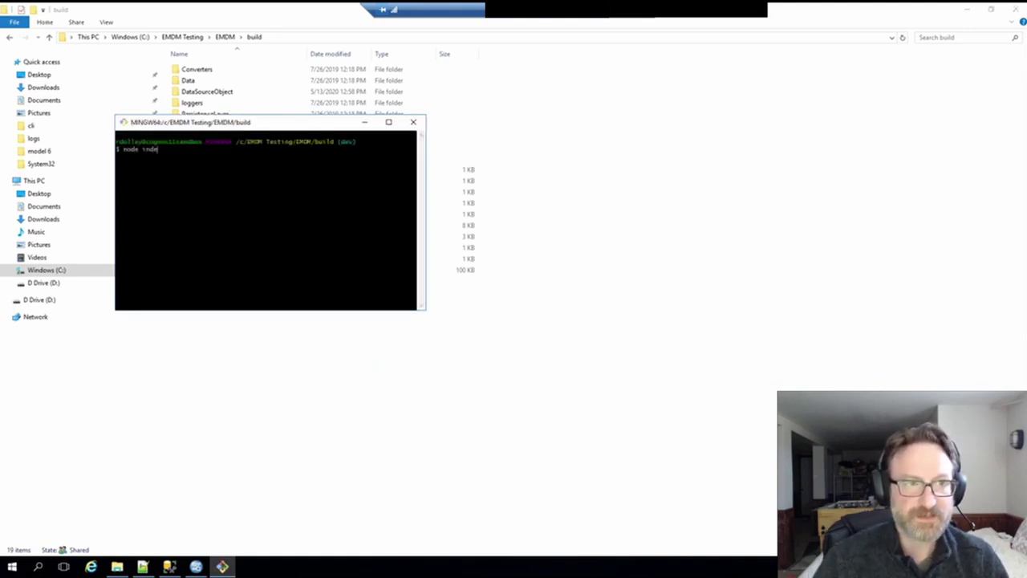
type("x")
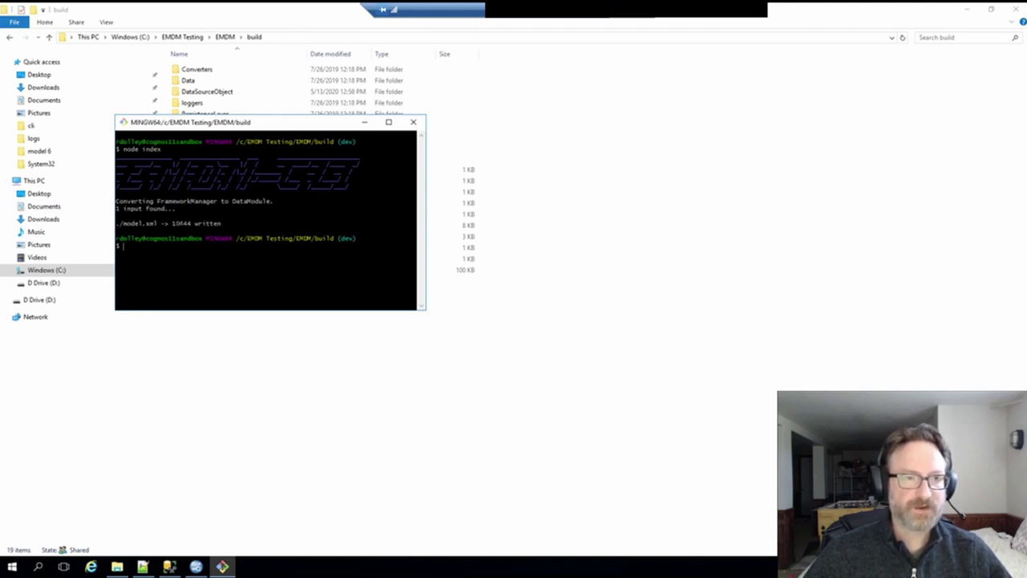
left_click(363, 122)
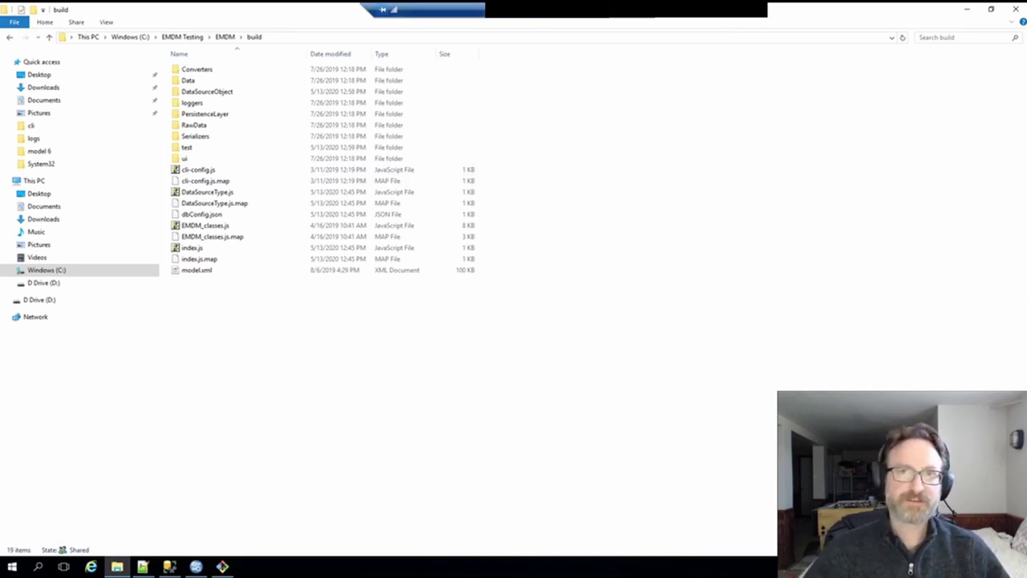
- Sign out of Cognos and sign back in with the user ID and password
left_click(634, 10)
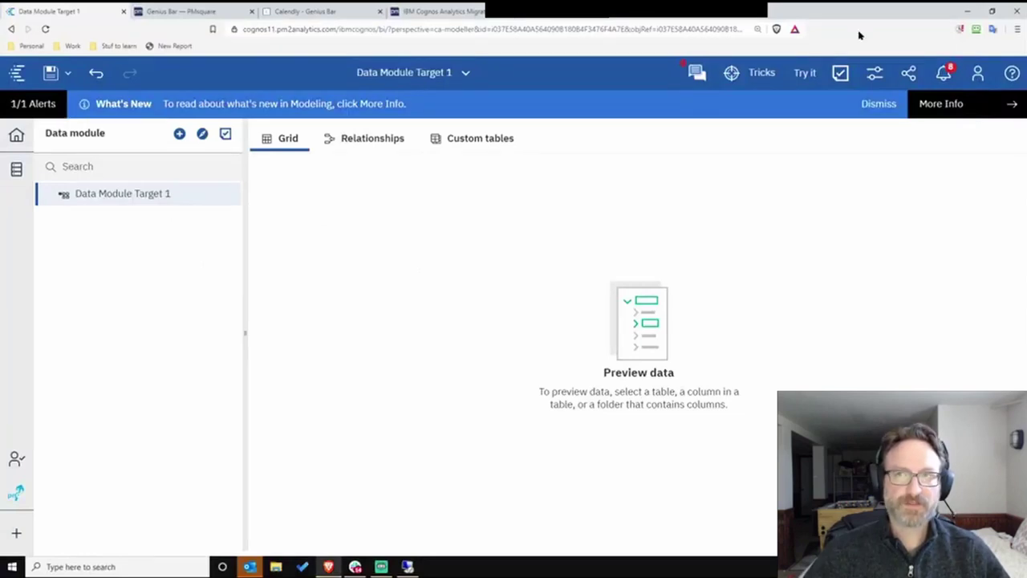
left_click(976, 88)
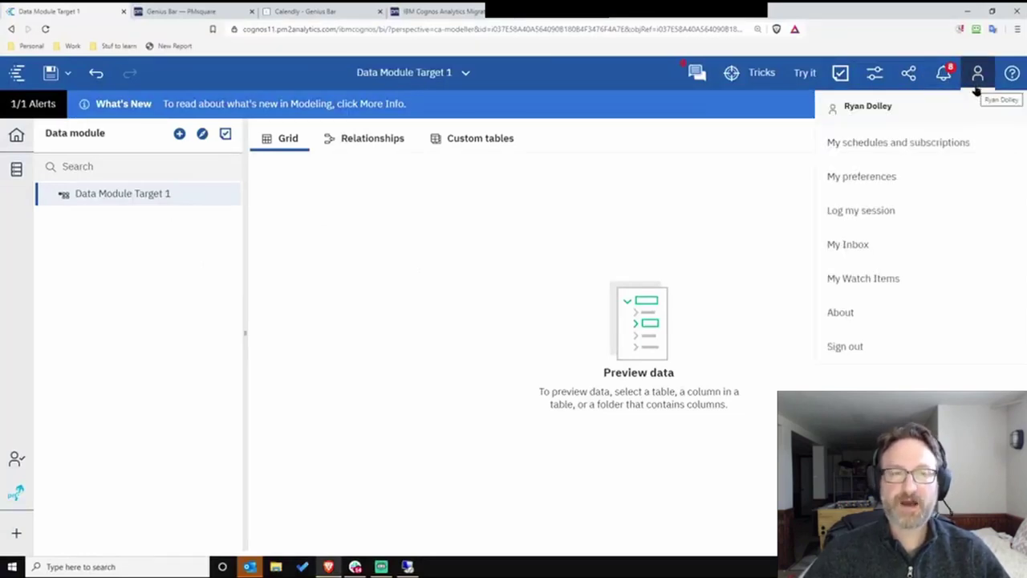
left_click(854, 344)
left_click(489, 268)
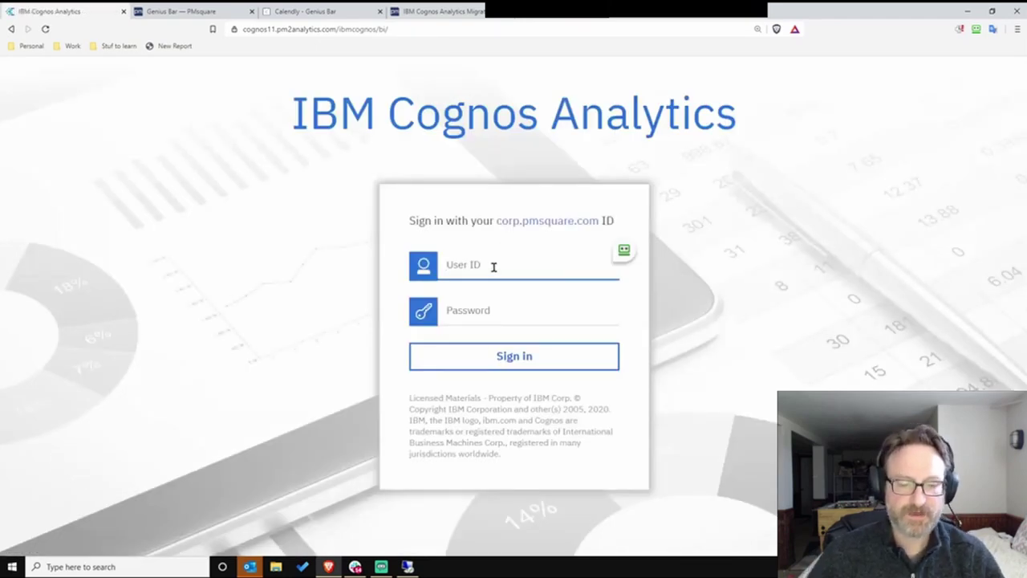
key("Tab")
type("****")
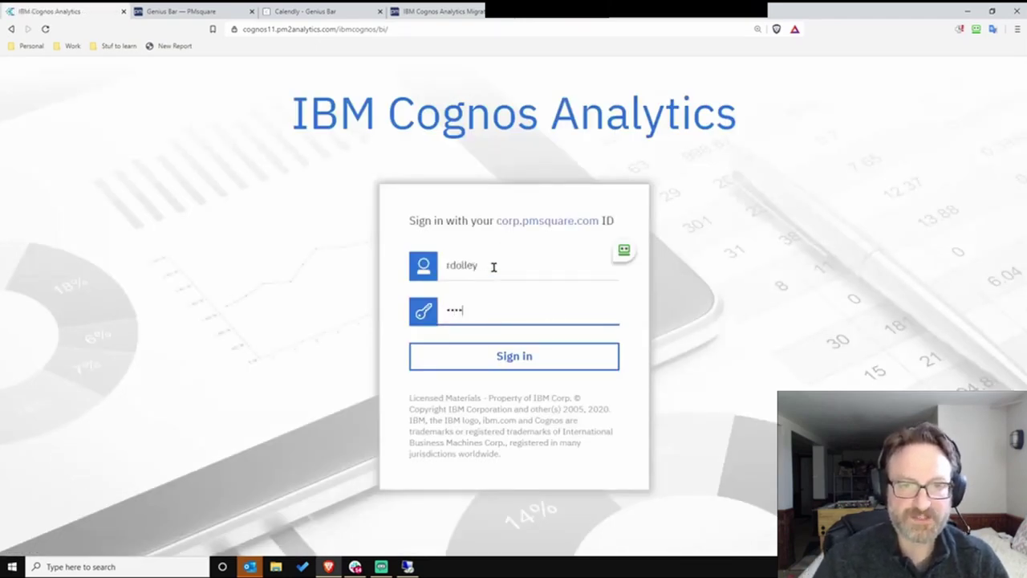
key("Return")
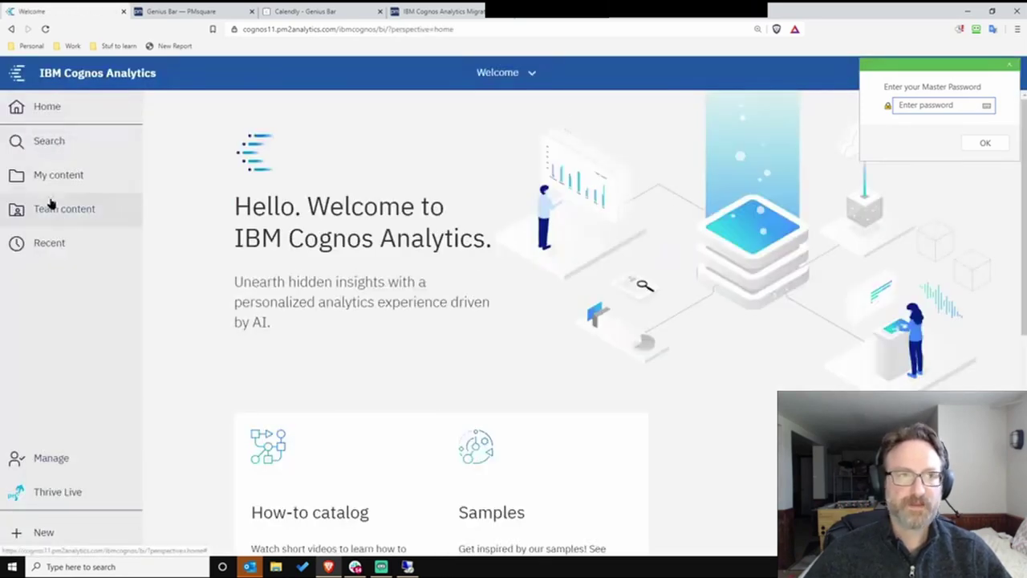
- Open Data Module Target 1 from EMDM Testing, show its relationship diagram, and move Product Type and RETAILER_CONTACT
left_click(51, 205)
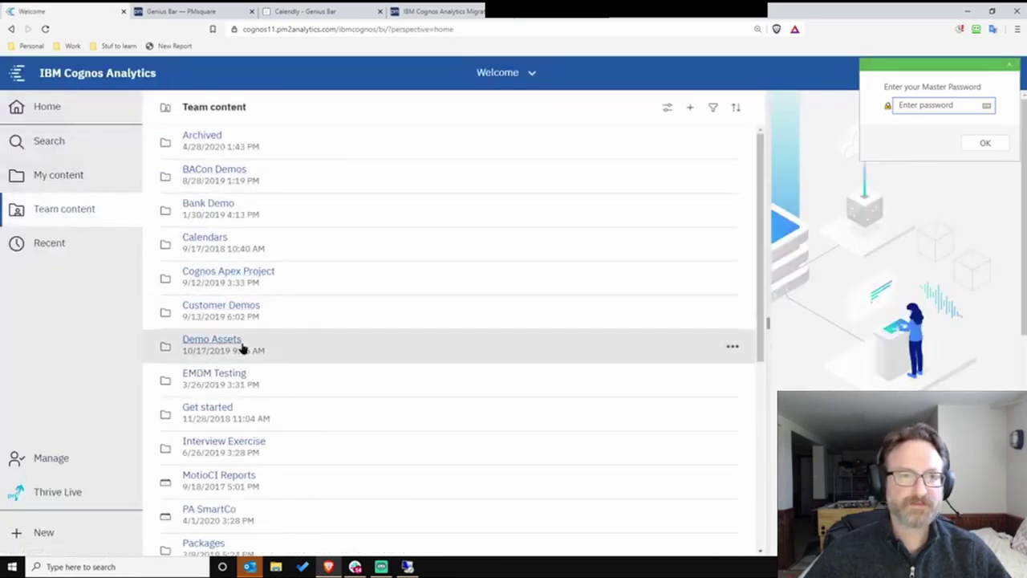
left_click(232, 374)
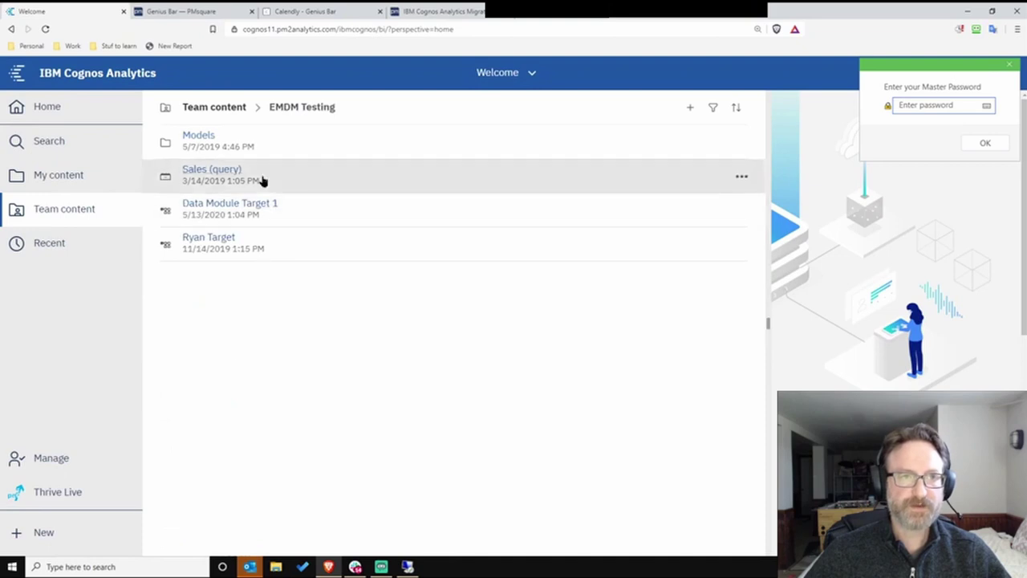
left_click(228, 207)
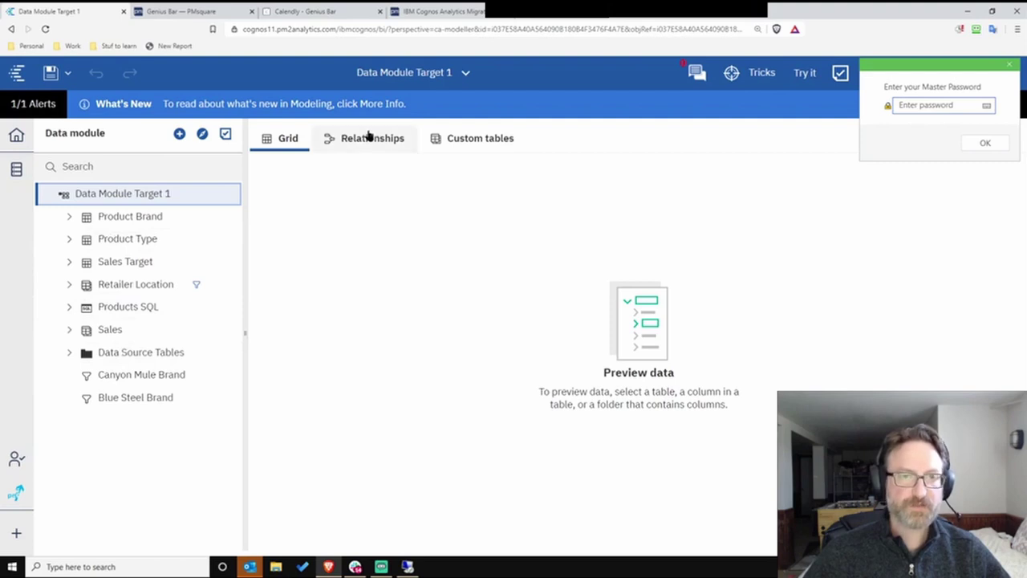
left_click(483, 142)
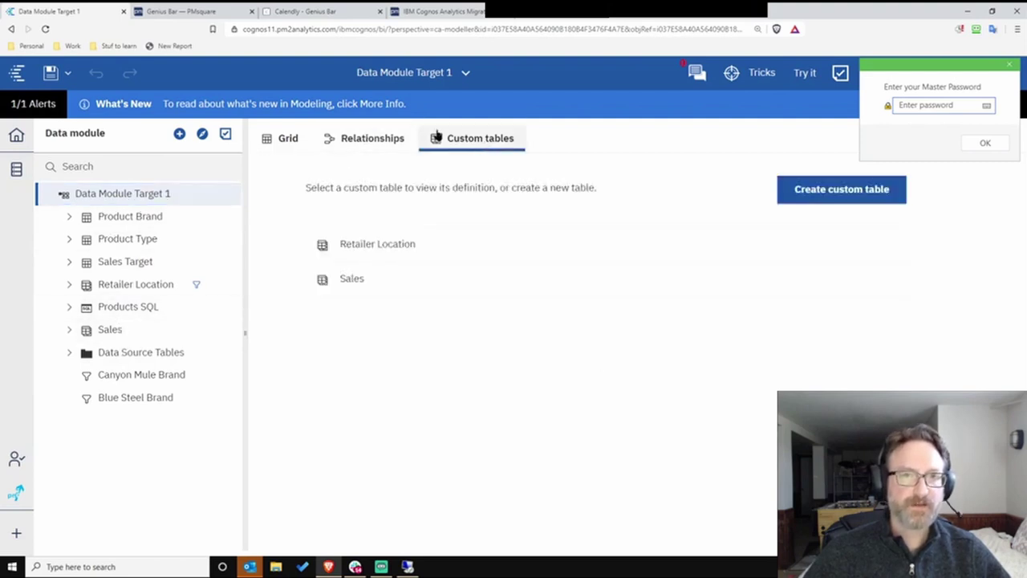
left_click(354, 141)
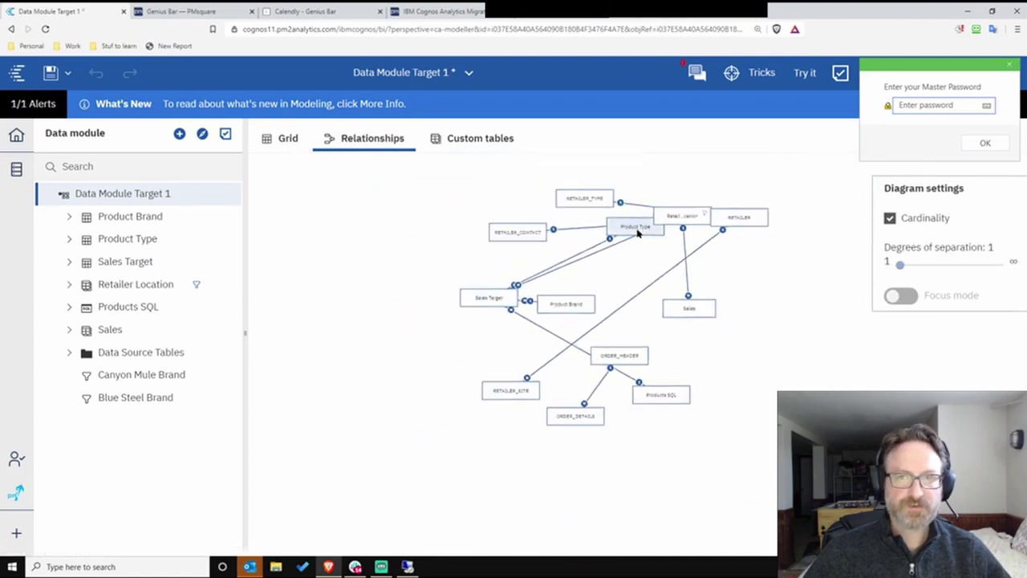
left_click_drag(567, 272, 377, 275)
left_click_drag(450, 265, 675, 388)
- Untangle the diagram by moving Retailer Location, Sales Target, RETAILER_SITE, Sales, ORDER_HEADER and ORDER_DETAILS
left_click_drag(508, 343, 732, 326)
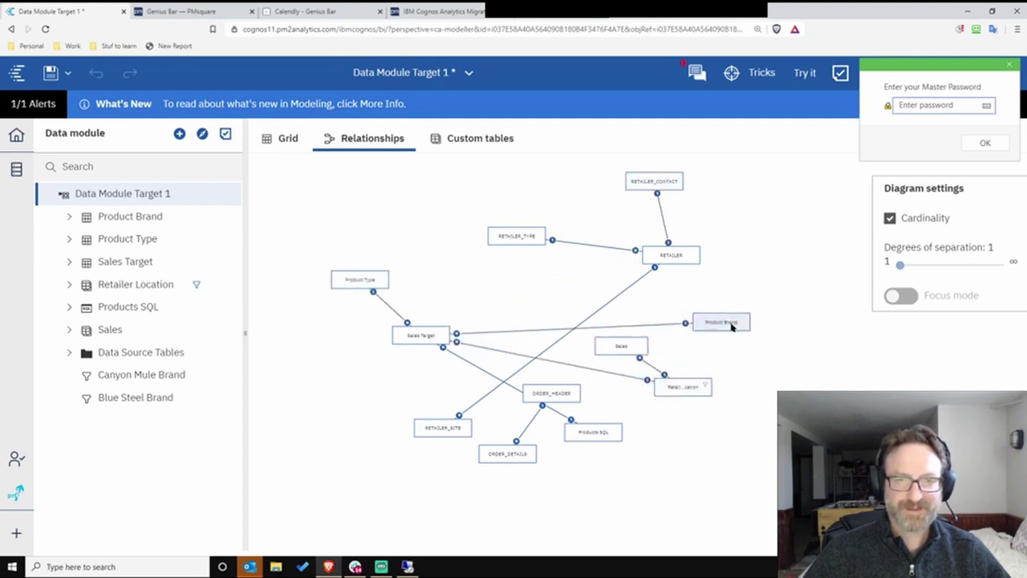
left_click_drag(422, 335, 485, 299)
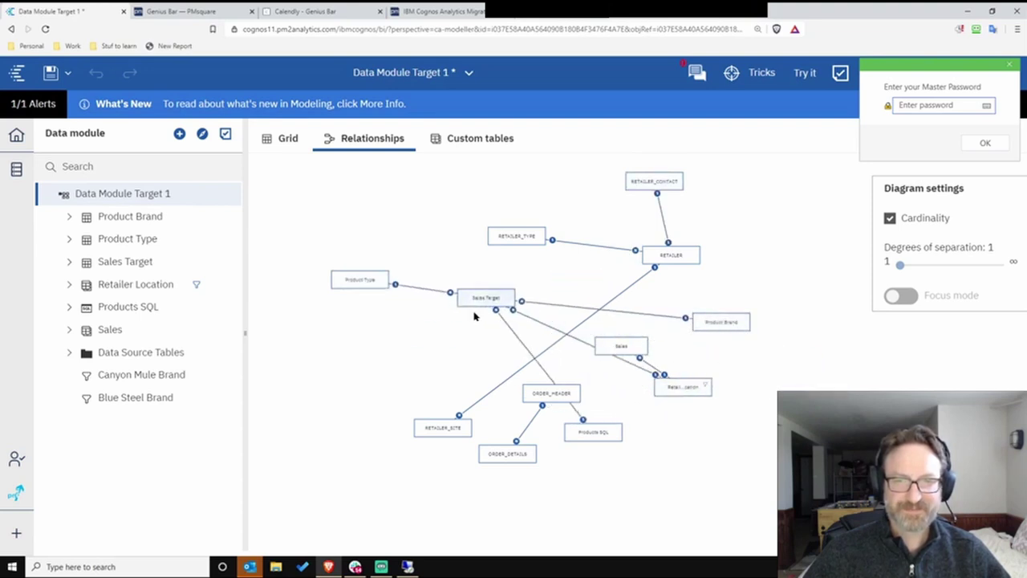
left_click_drag(439, 425, 743, 279)
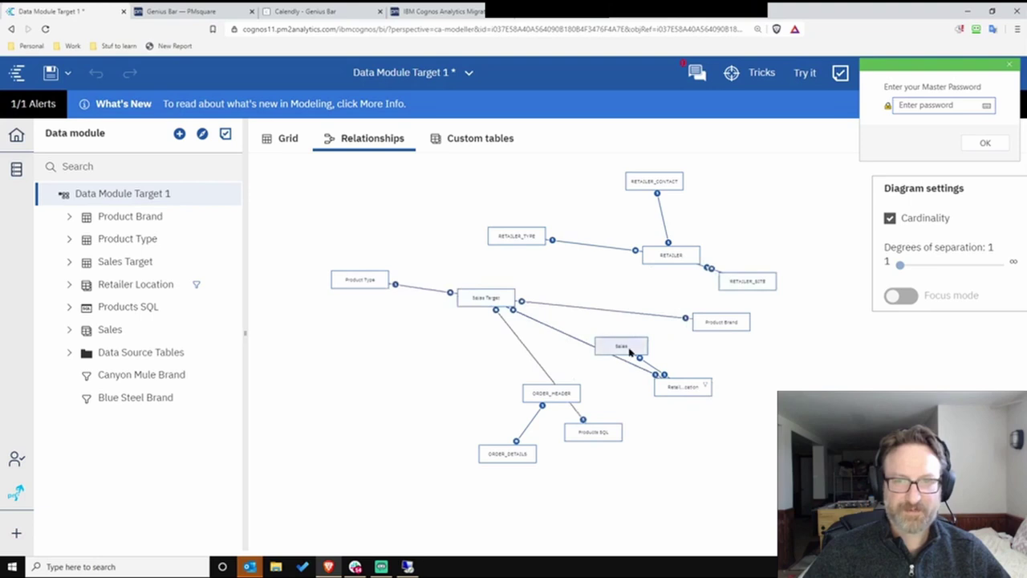
left_click_drag(629, 350, 757, 364)
left_click_drag(552, 394, 460, 379)
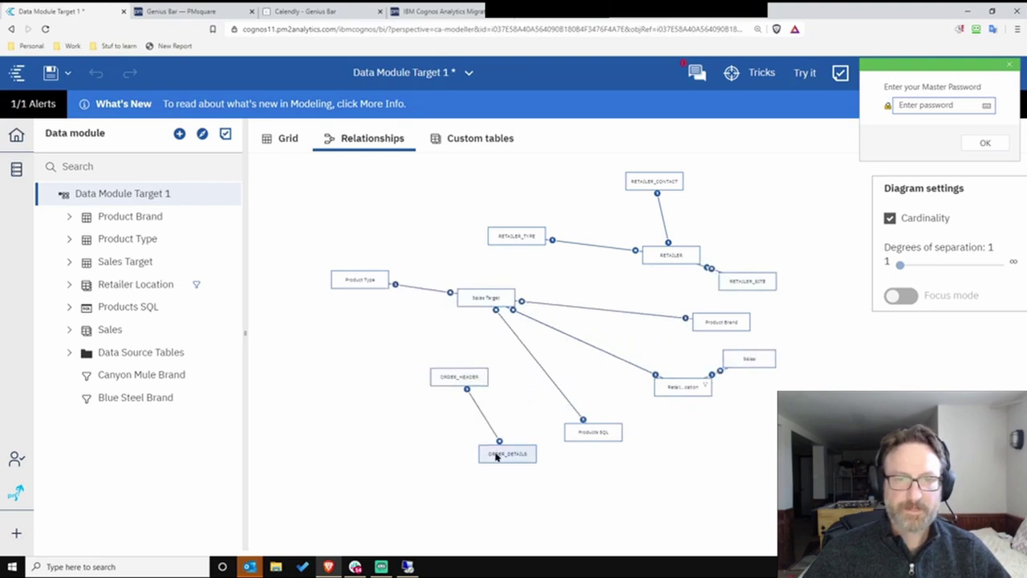
left_click_drag(496, 456, 426, 443)
left_click_drag(734, 359, 744, 368)
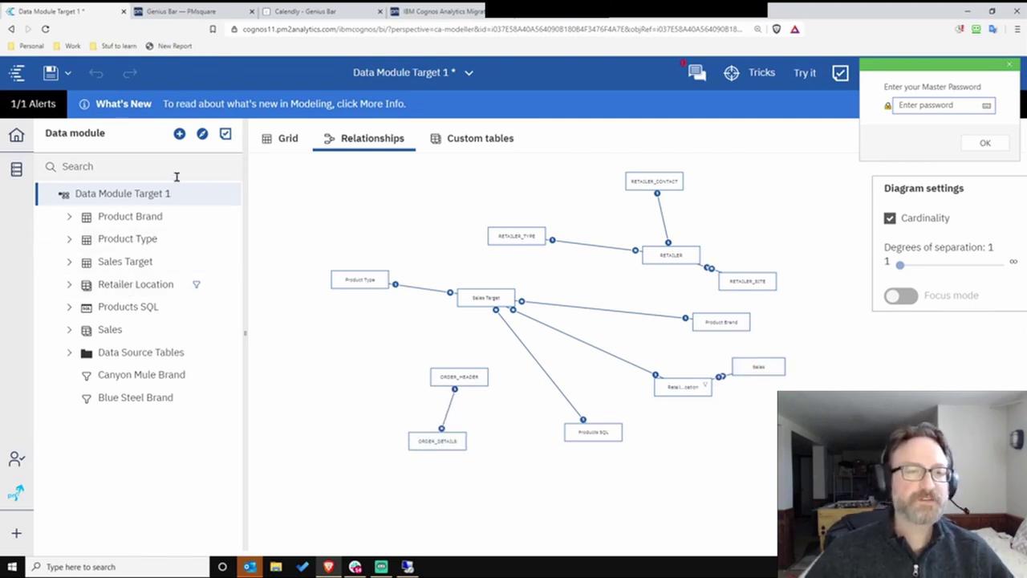
- Highlight Sales Target's relationships with Product Type and Product Brand
left_click(139, 261)
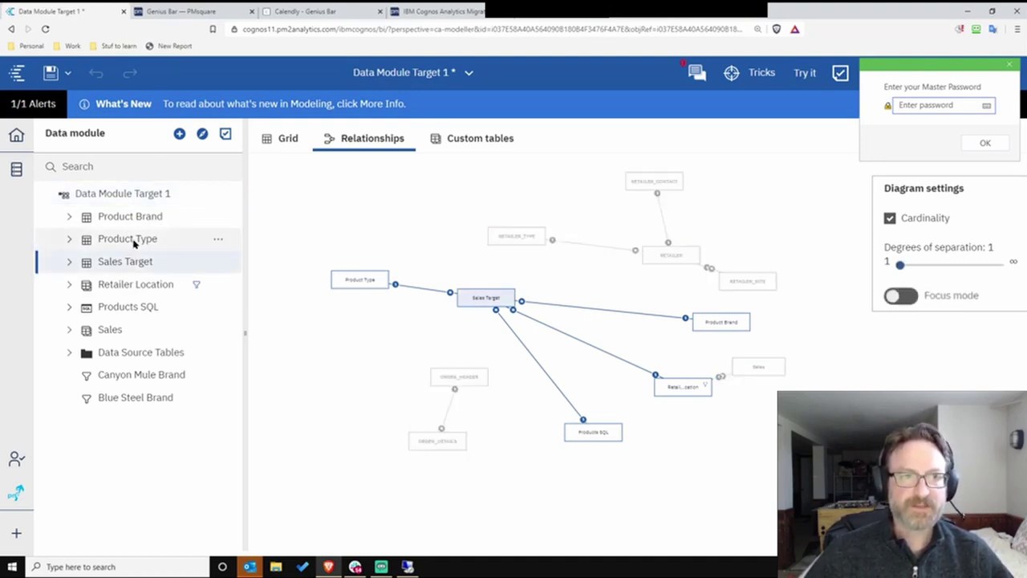
left_click(137, 238)
left_click(144, 213)
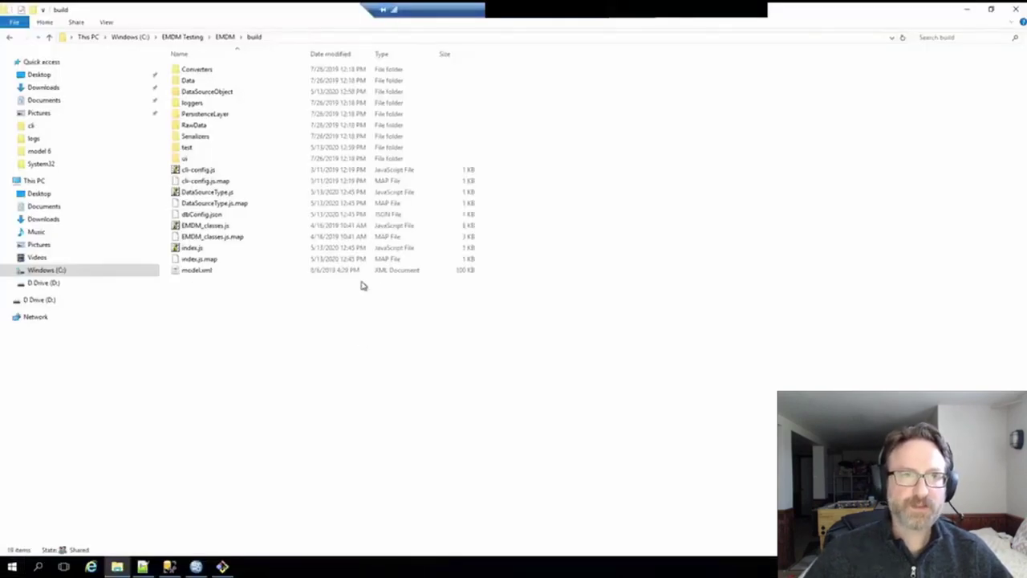
- In Framework Manager model 6, expand Package 6A and Package 6B and select Product Brand in 6A
left_click(968, 10)
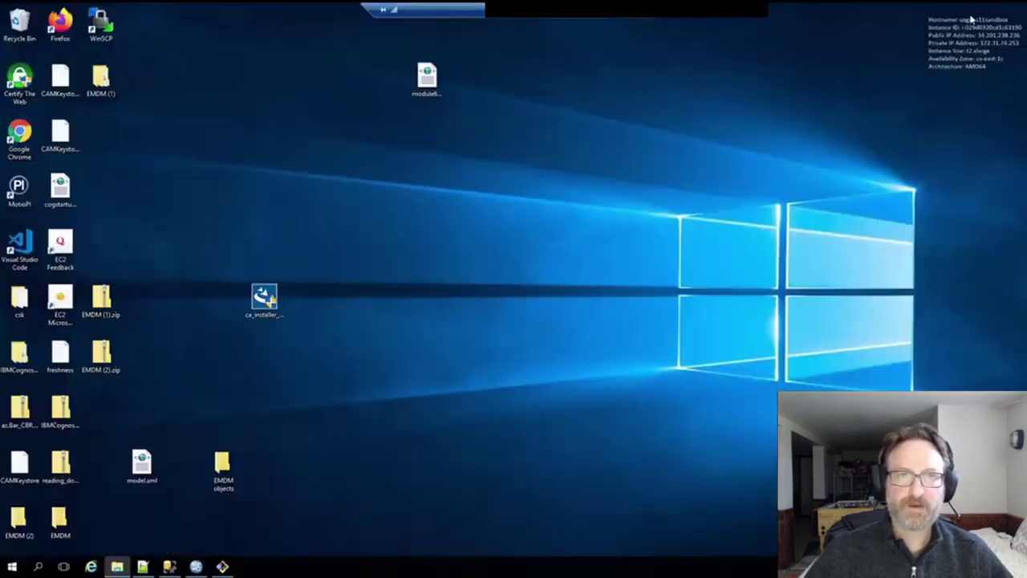
left_click(196, 566)
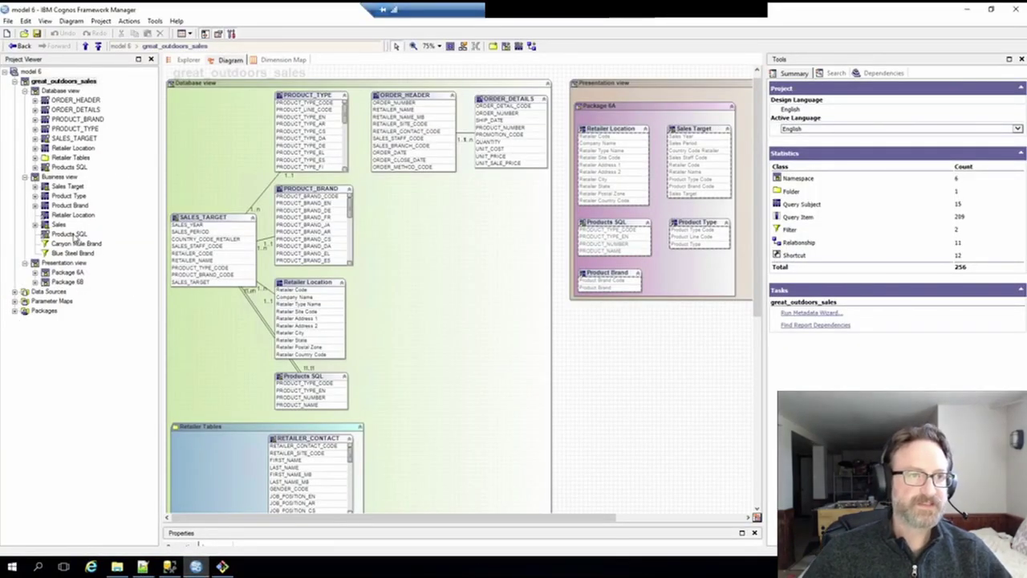
left_click(34, 272)
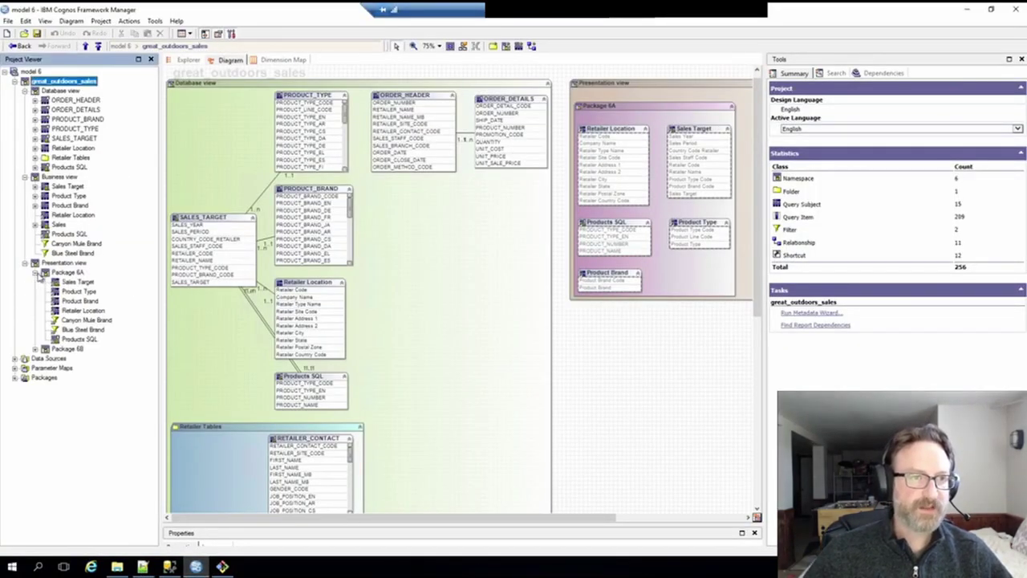
left_click(35, 350)
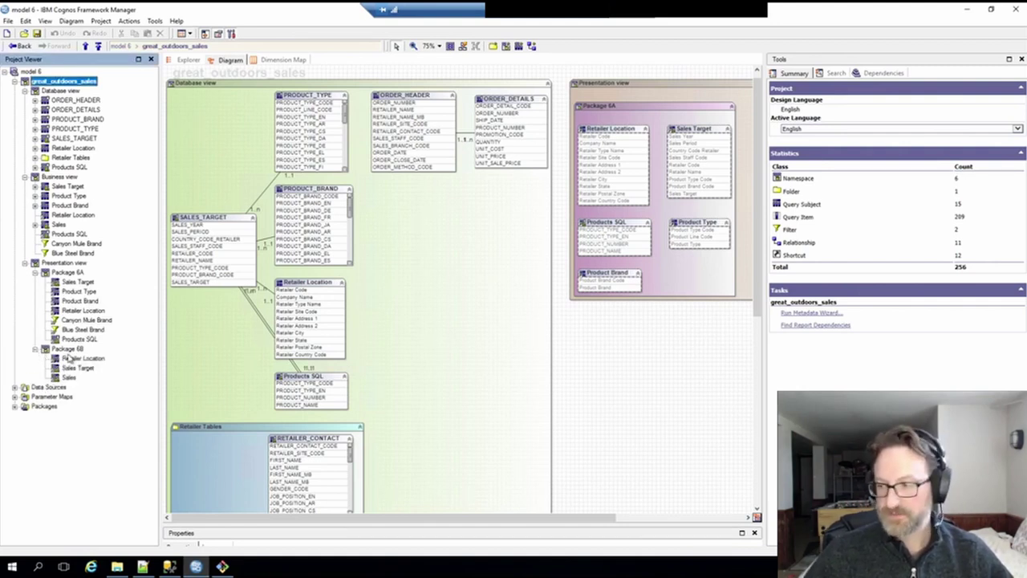
left_click(76, 273)
left_click(70, 351)
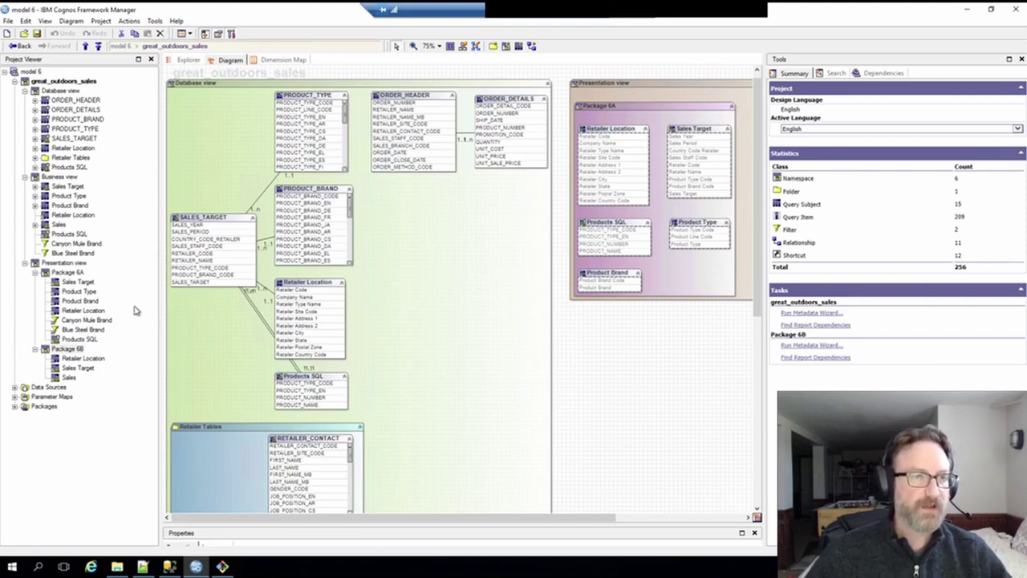
left_click(79, 302)
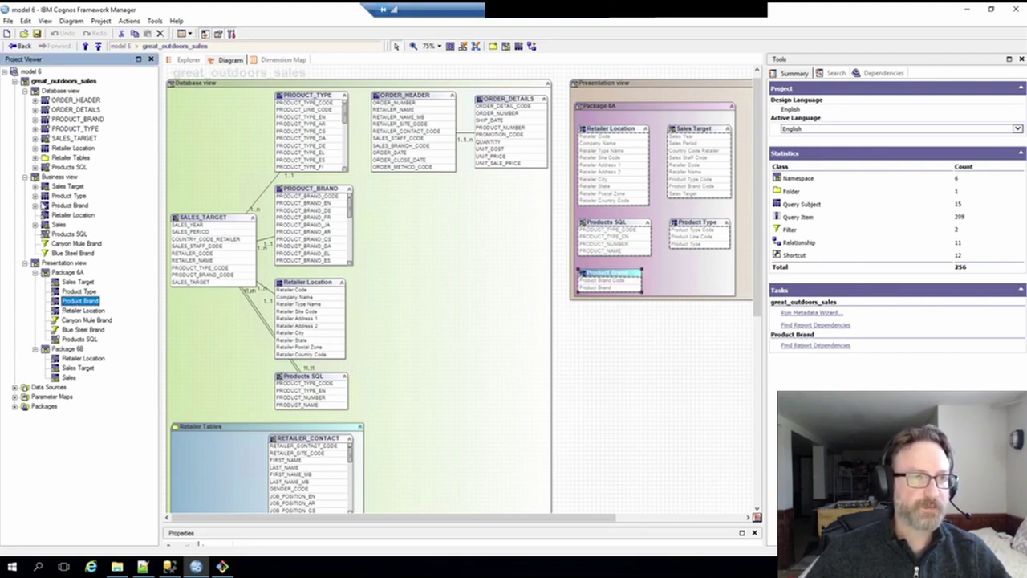
- Expand the Business view Product Brand subject and list the PRODUCT_BRAND table's columns
left_click(36, 205)
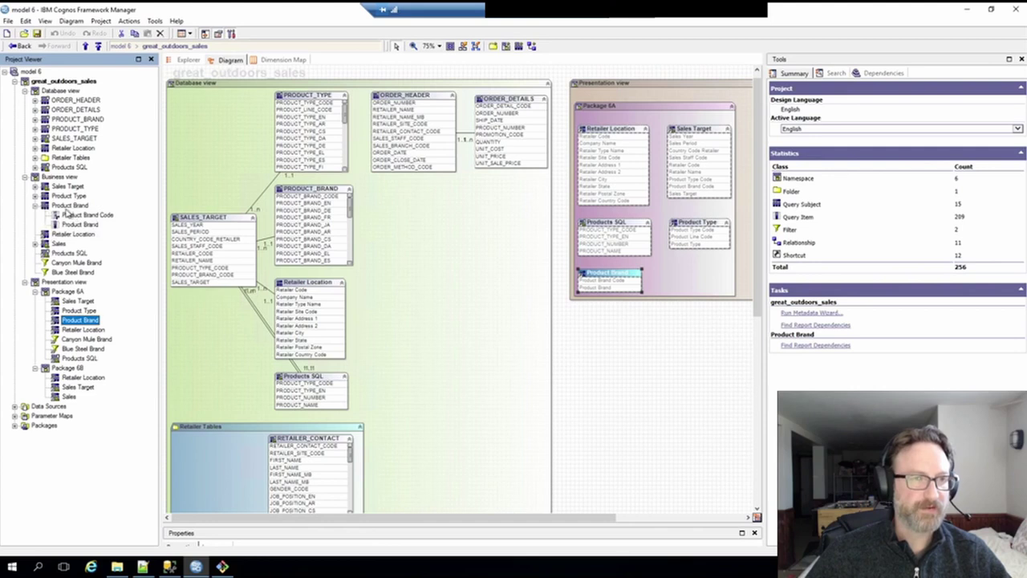
left_click(69, 206)
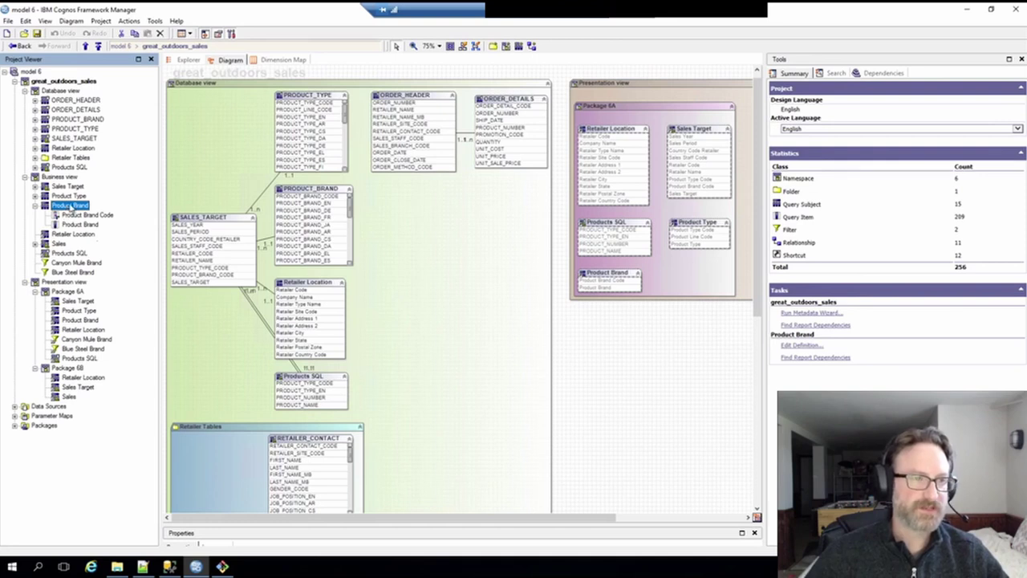
left_click(36, 207)
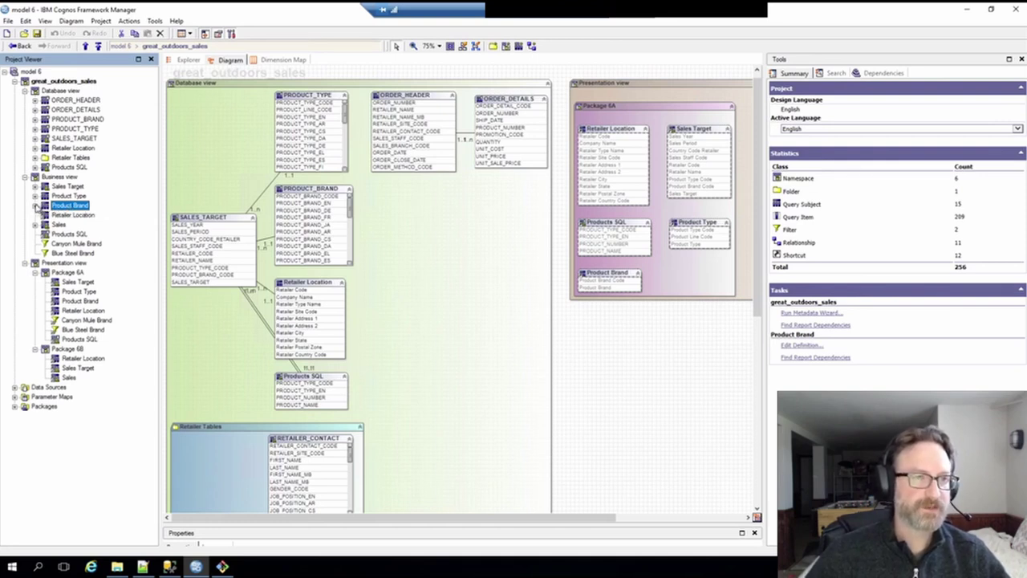
left_click(36, 206)
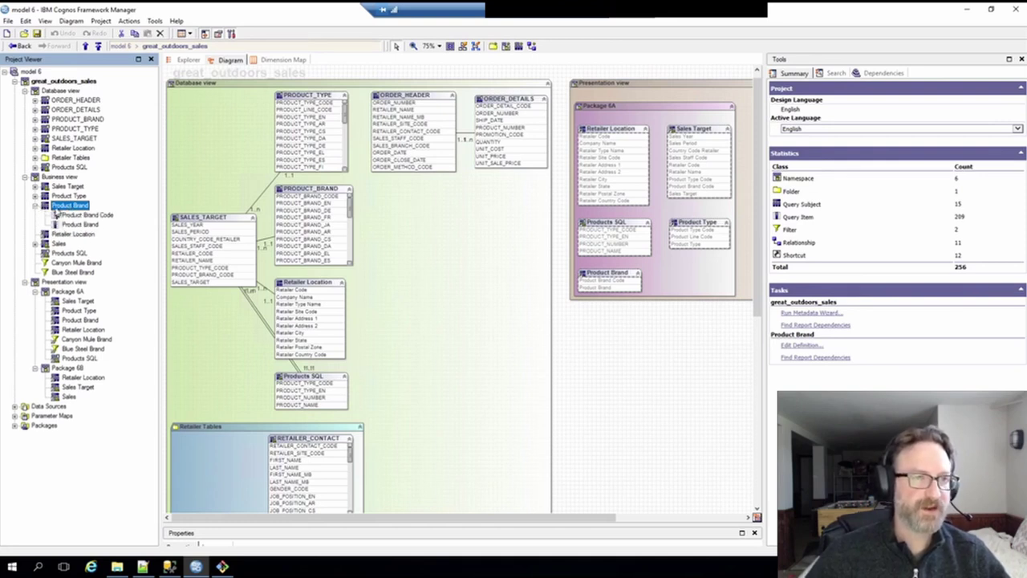
left_click(80, 119)
left_click(35, 120)
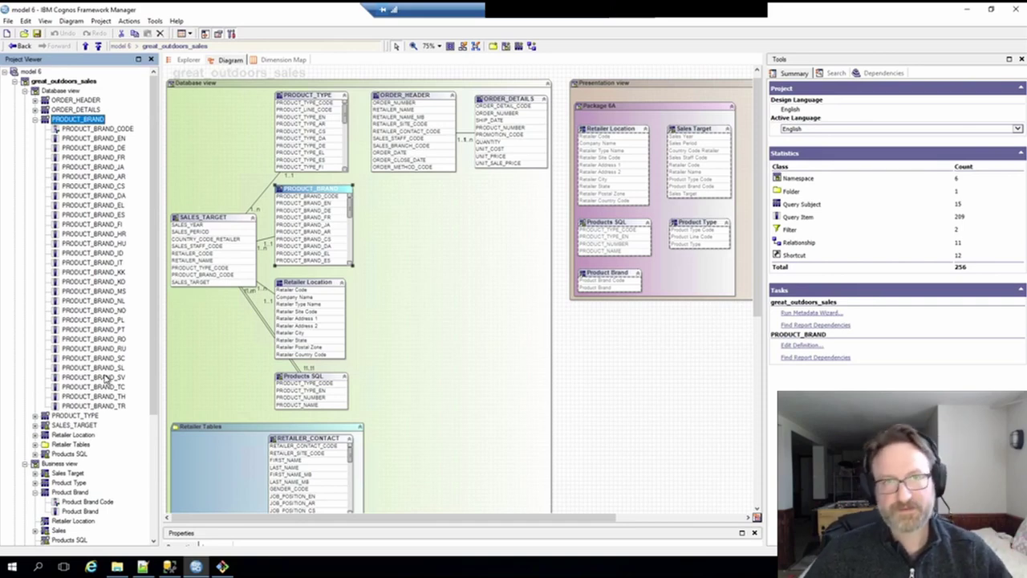
- Zoom in on the model diagram, then collapse the PRODUCT_BRAND column list
left_click(414, 46)
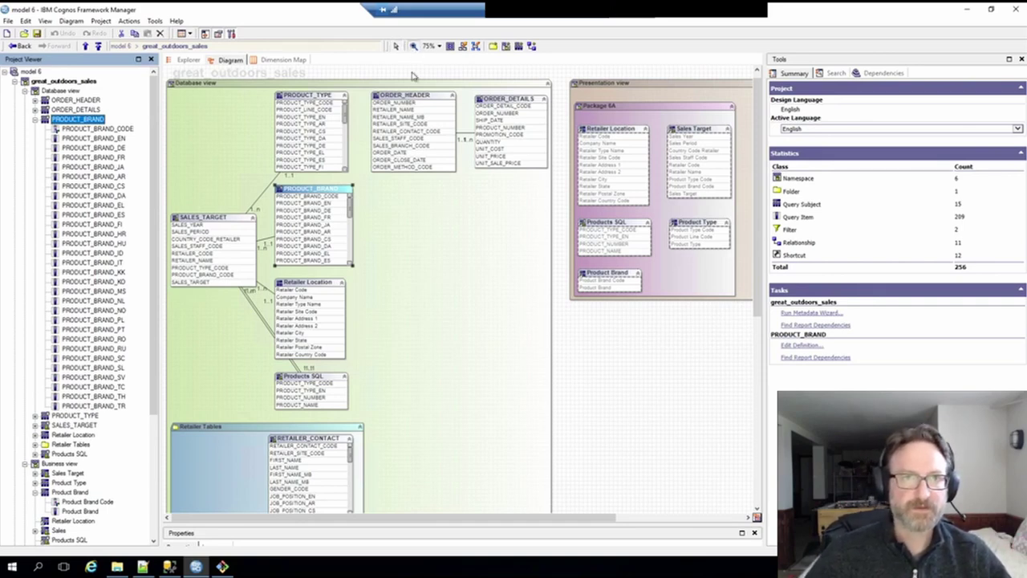
left_click(415, 109)
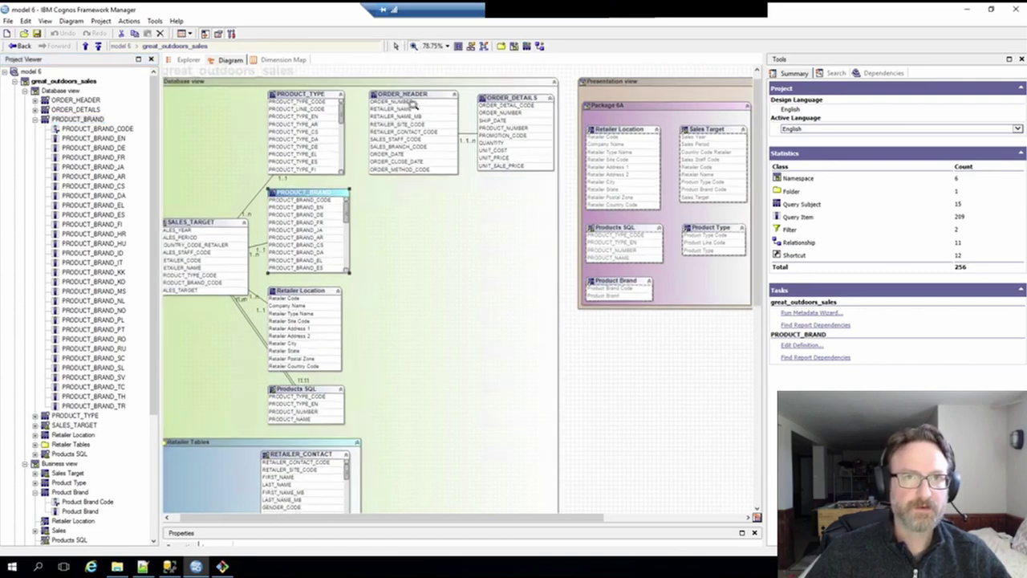
left_click(398, 101)
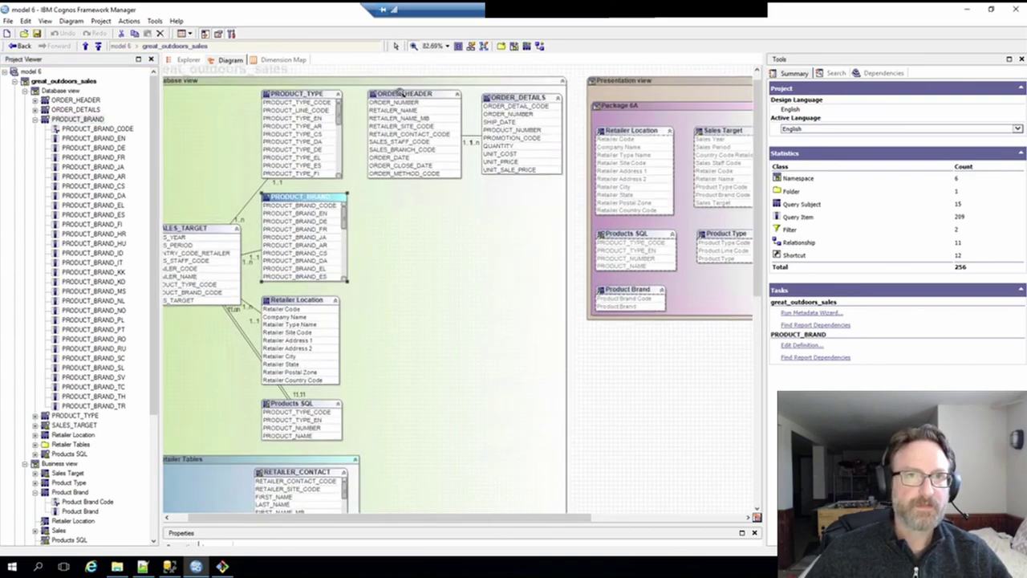
left_click(395, 46)
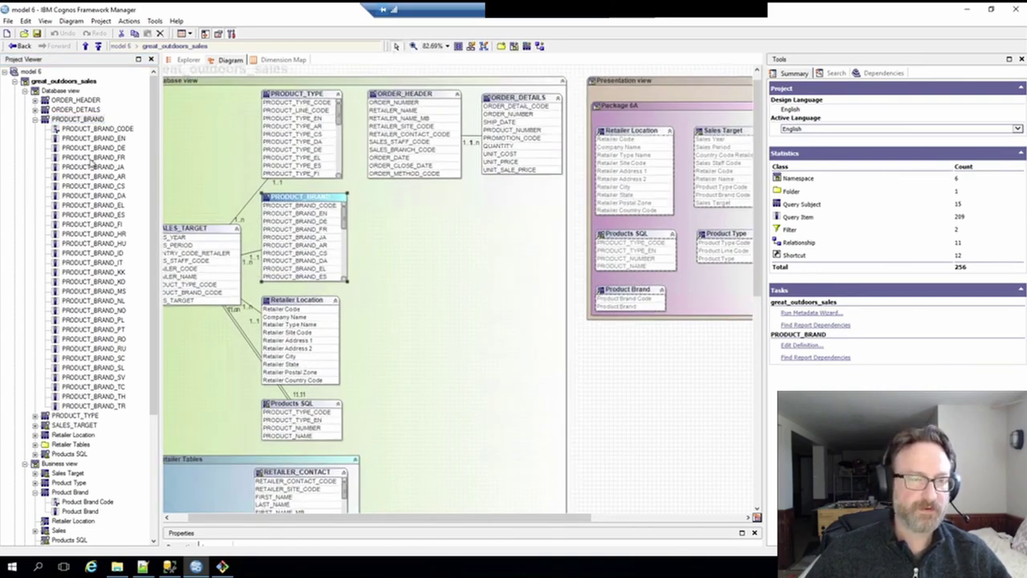
left_click(35, 119)
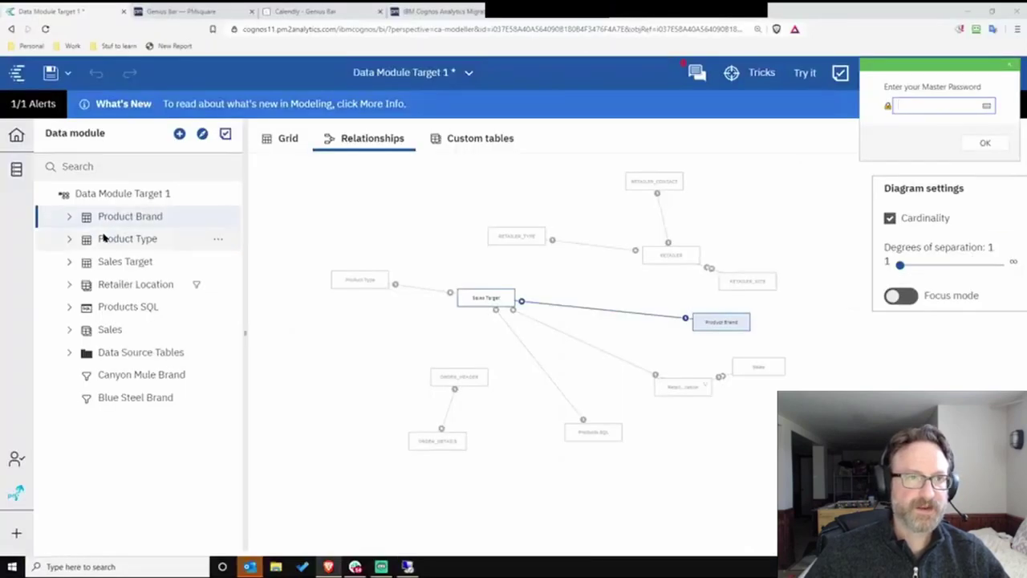
- Collapse Product Brand, select Retailer Location and drag its node left in the relationship diagram
left_click(71, 217)
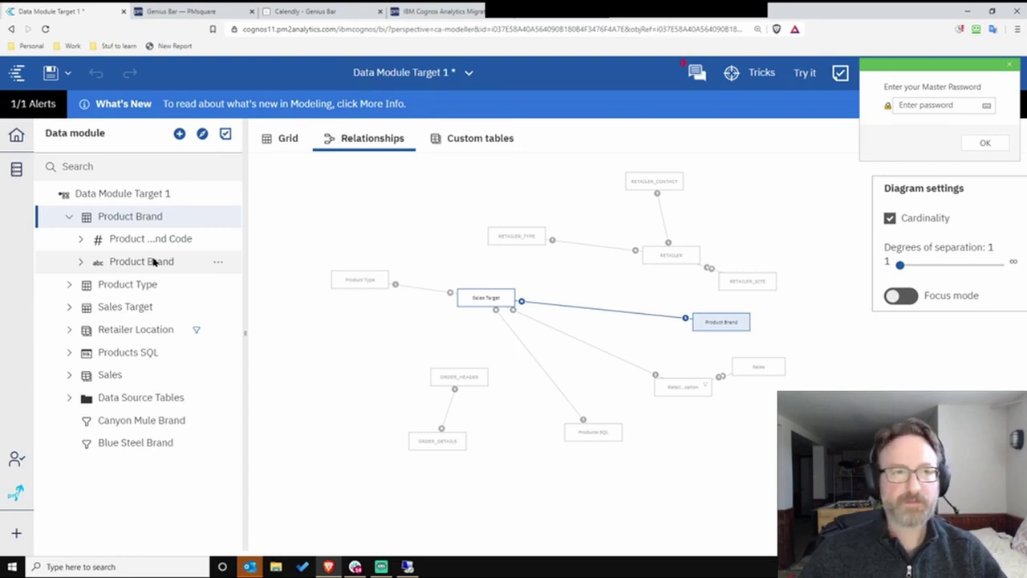
left_click(69, 217)
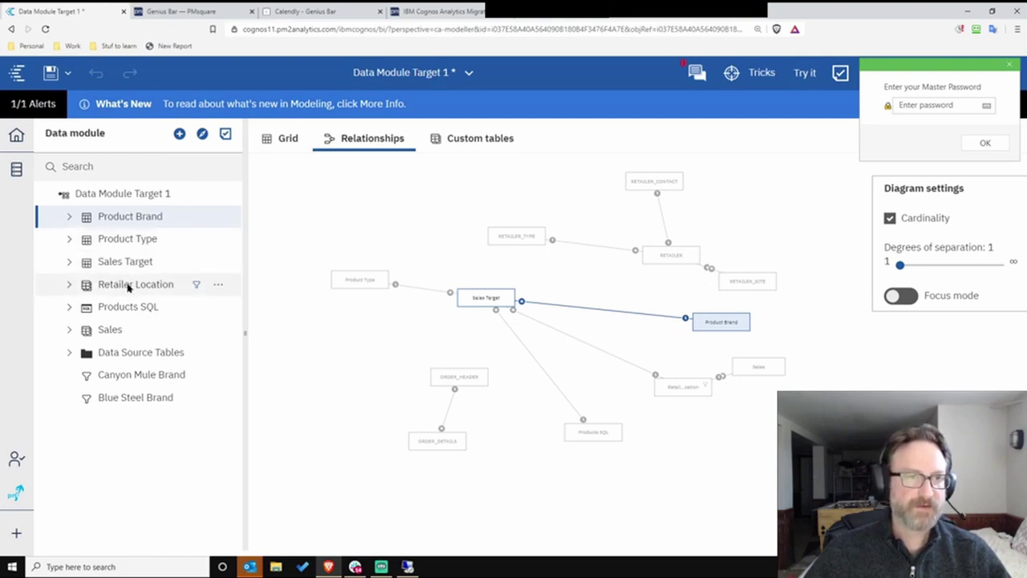
left_click(128, 286)
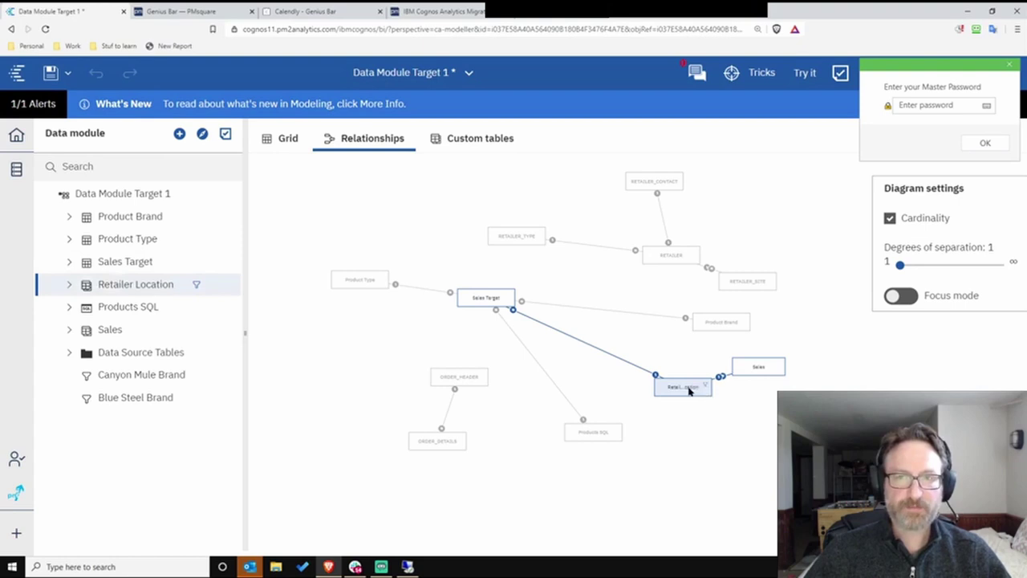
left_click_drag(695, 392, 656, 386)
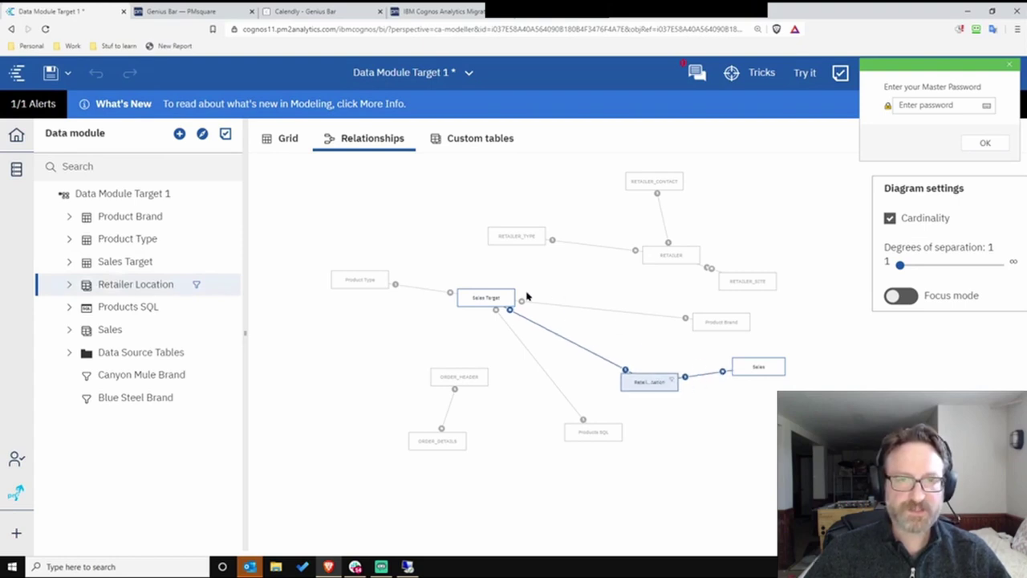
scroll(606, 347, "up", 4)
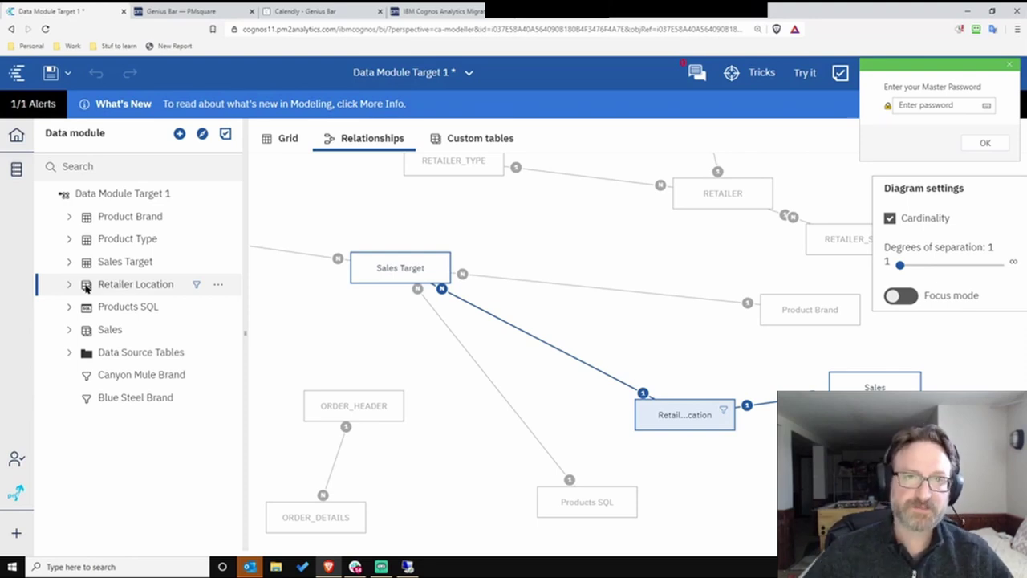
- Review the Retailer Location custom table, then move the RETAILER box up-left in the diagram
left_click(501, 140)
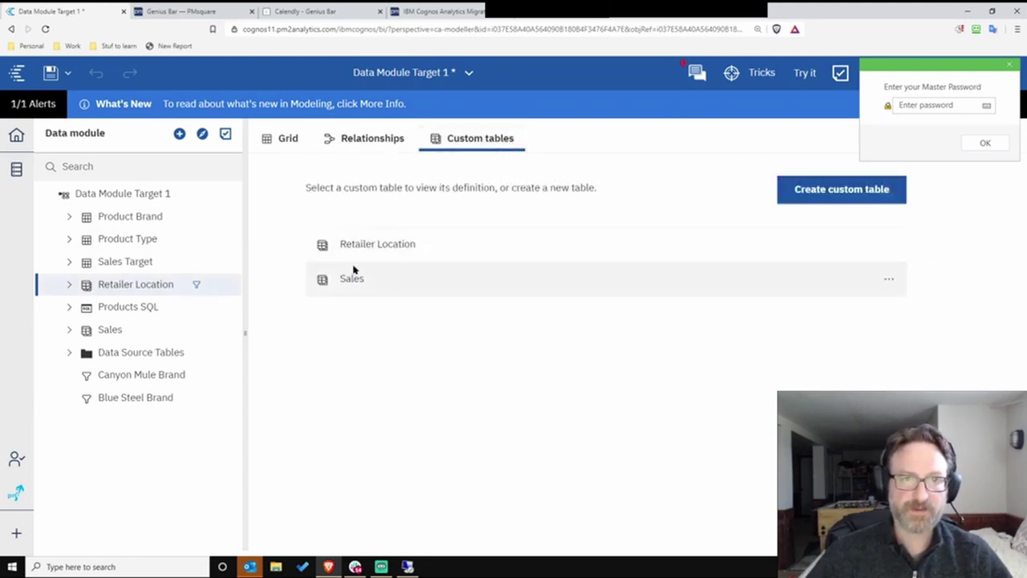
left_click(376, 243)
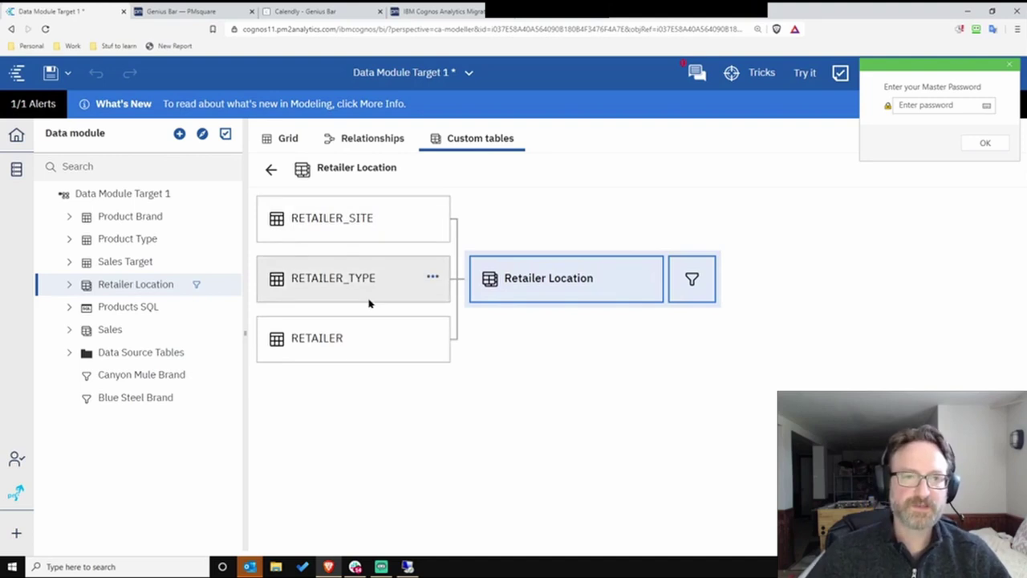
left_click(270, 171)
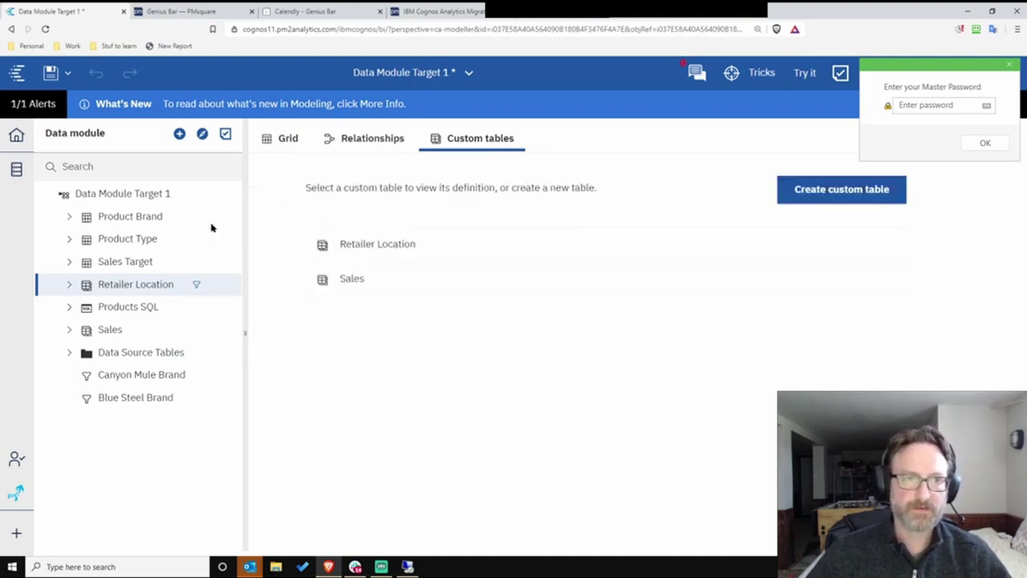
left_click(345, 147)
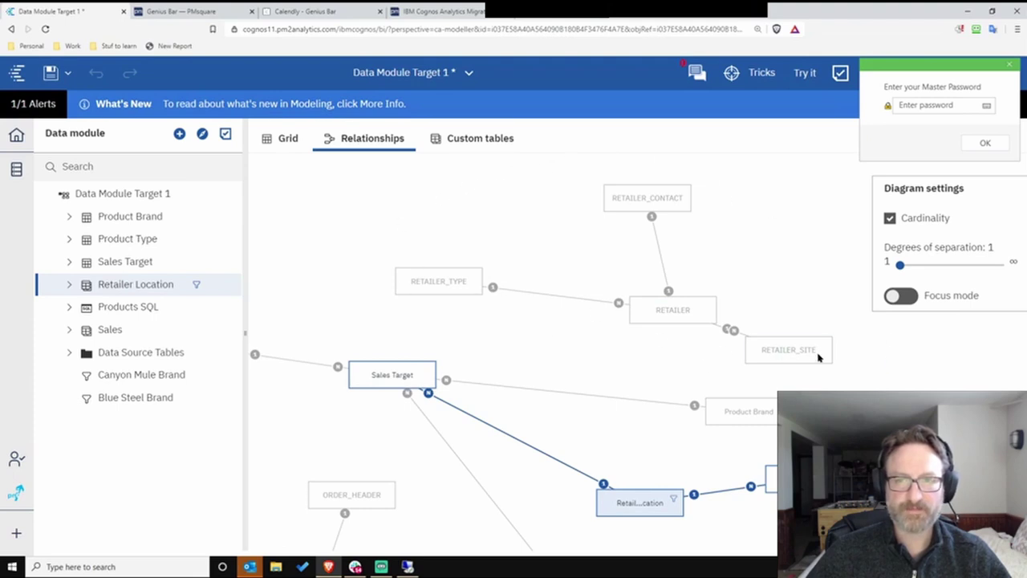
left_click_drag(672, 304, 642, 284)
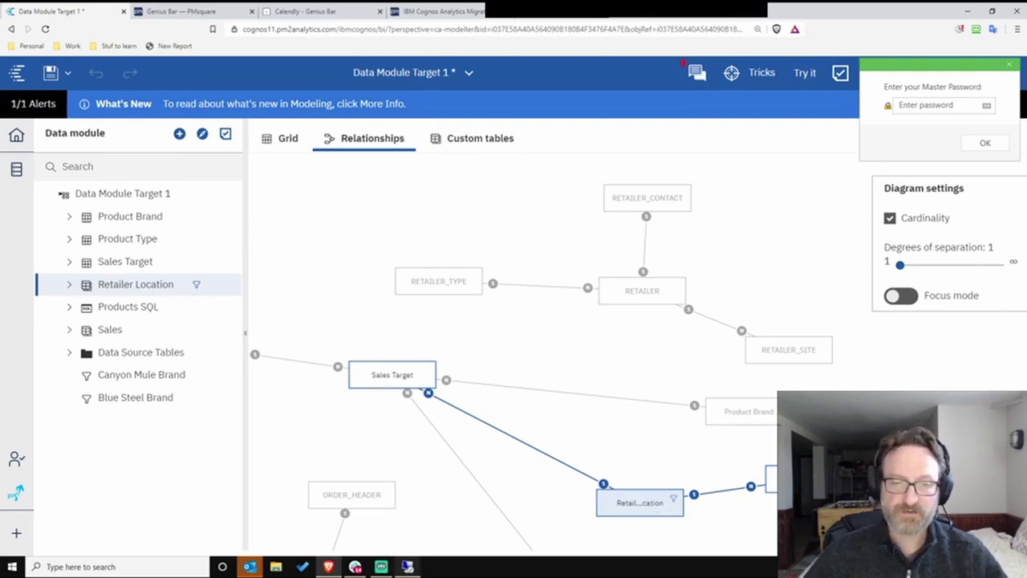
left_click(408, 567)
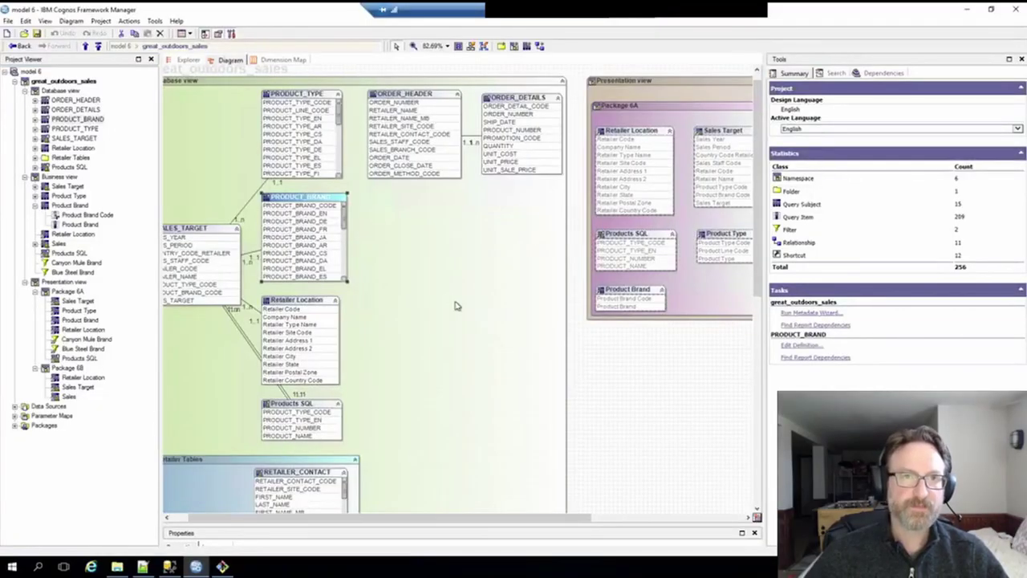
- Scroll the model diagram down to Retailer Tables and expand the Retailer Tables folder
left_click(476, 300)
scroll(478, 321, "down", 3)
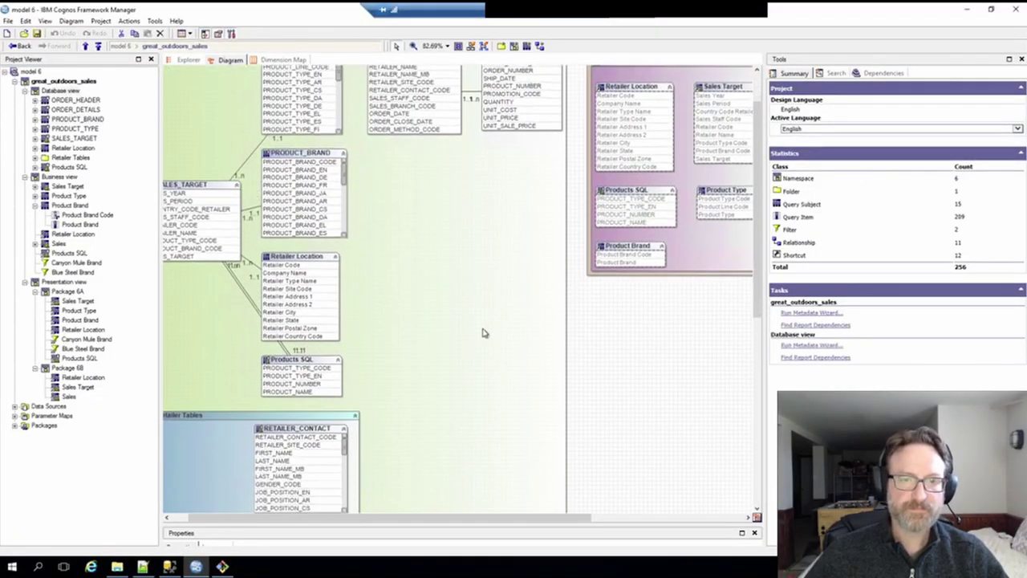
scroll(478, 344, "down", 5)
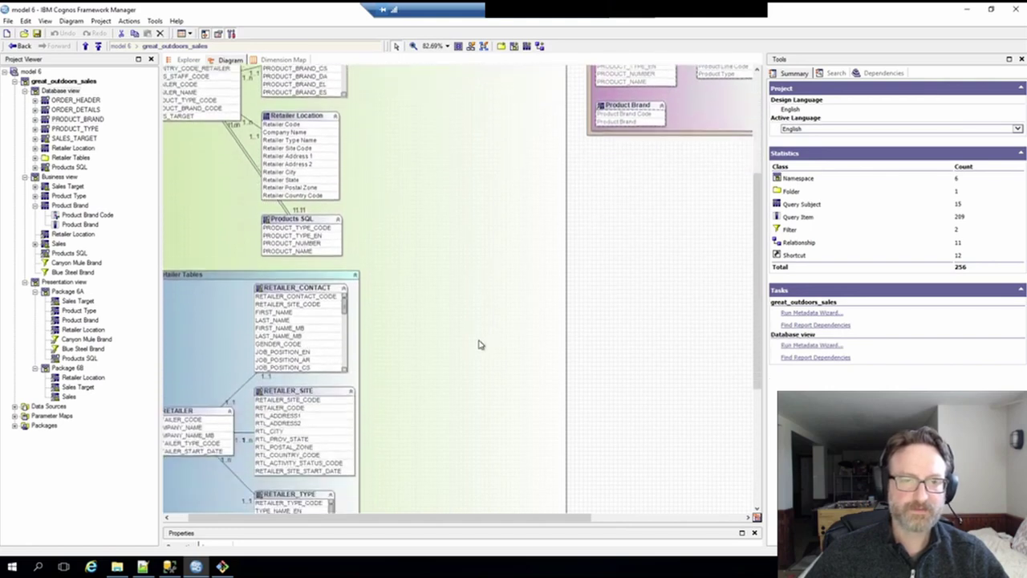
scroll(479, 343, "down", 2)
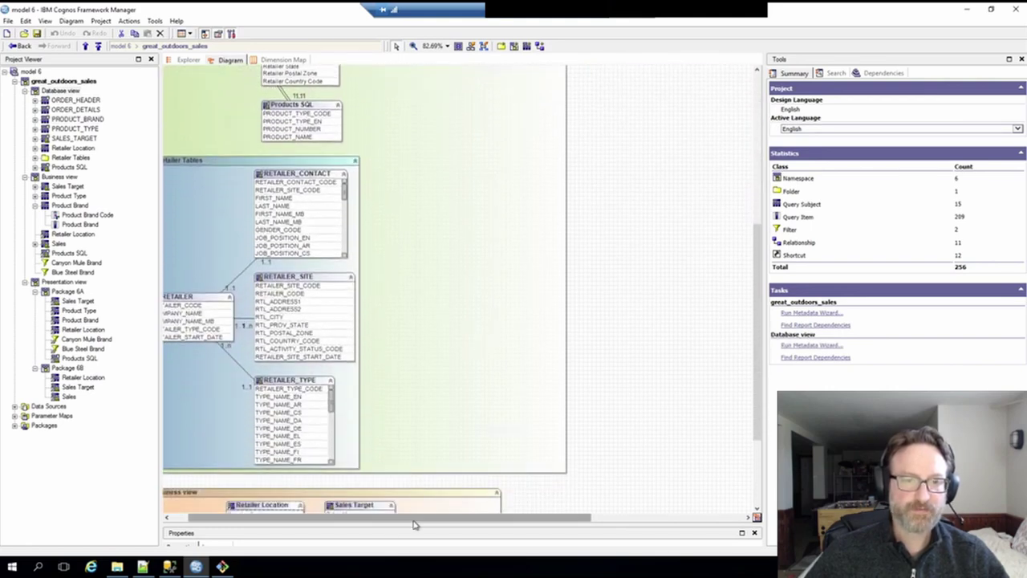
left_click_drag(346, 524, 331, 523)
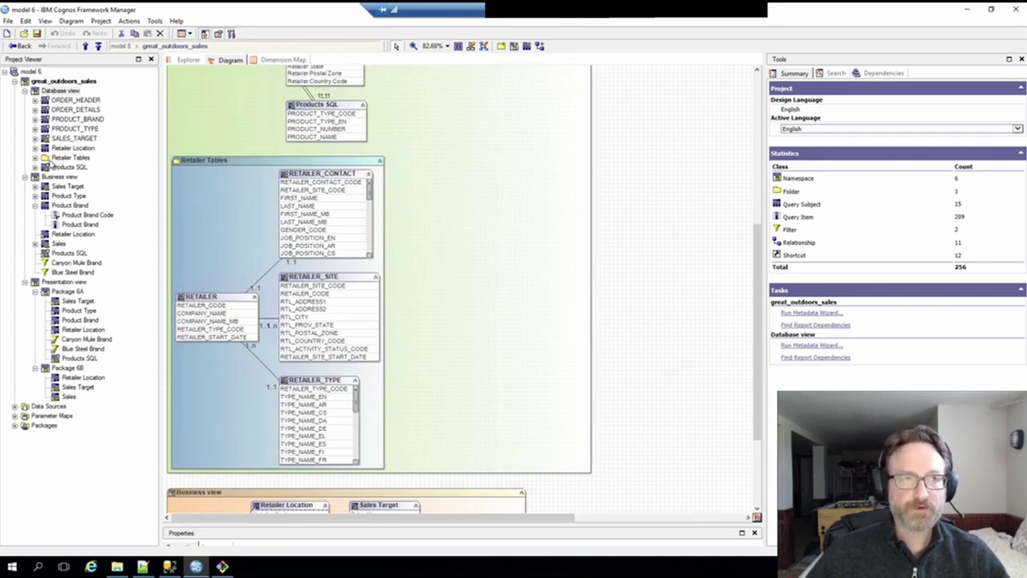
left_click(35, 159)
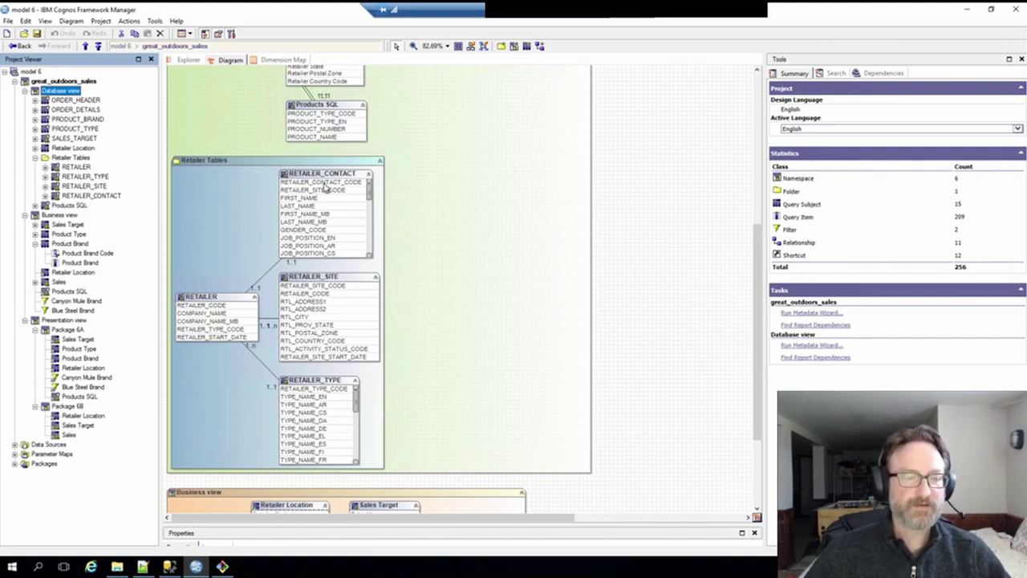
left_click_drag(325, 187, 123, 318)
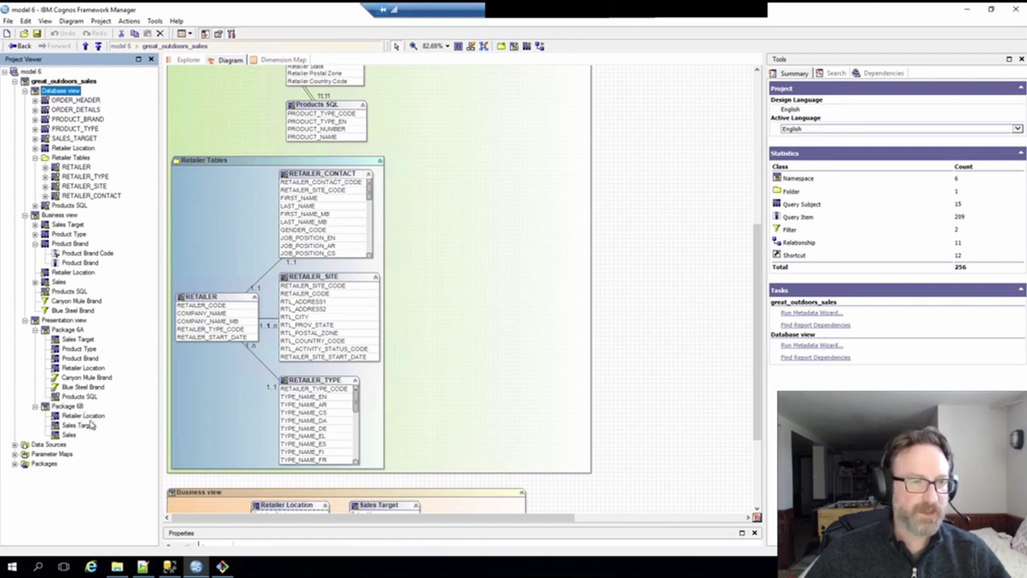
- Select Retailer Location in Package 6B, the Business view and the Database view
left_click(83, 416)
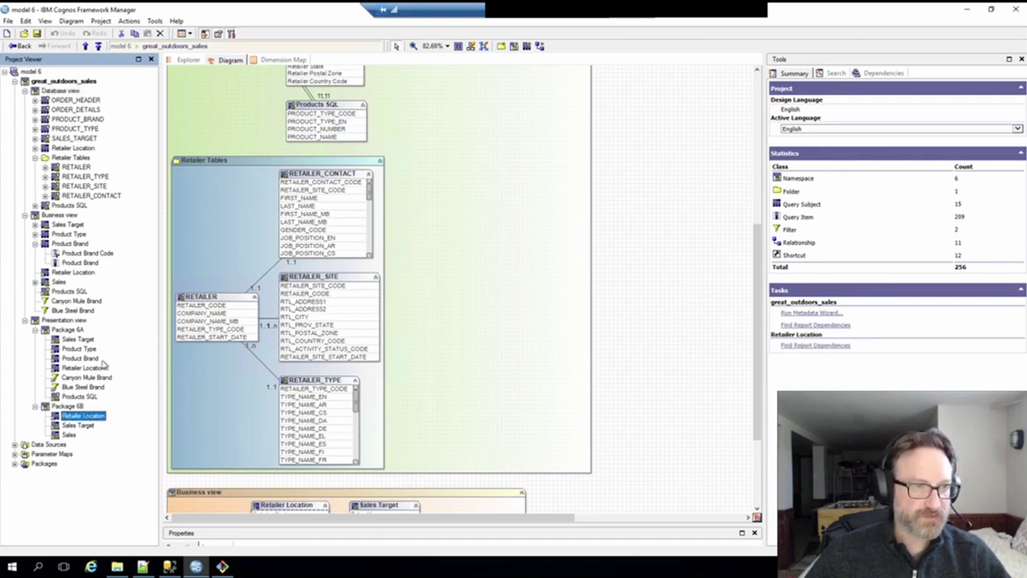
left_click(75, 274)
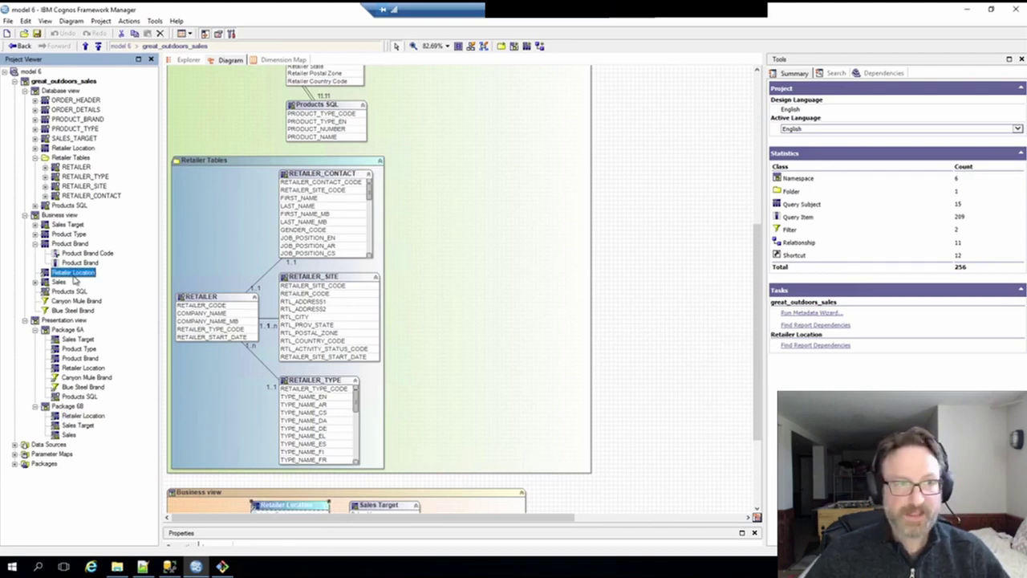
left_click(74, 149)
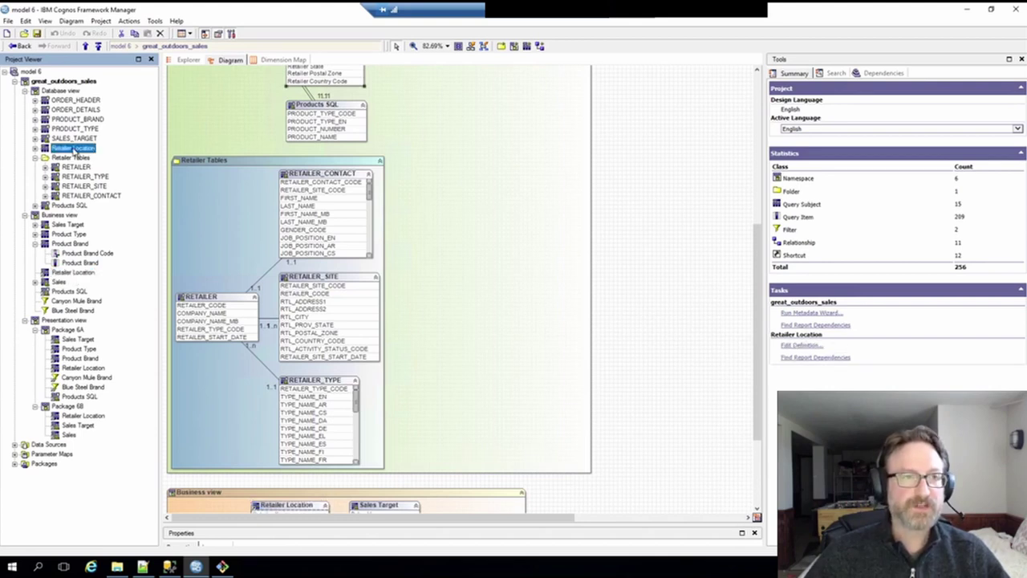
- Expand Database view Retailer Location and step through RETAILER, RETAILER_TYPE, RETAILER_SITE and RETAILER_CONTACT
left_click(34, 149)
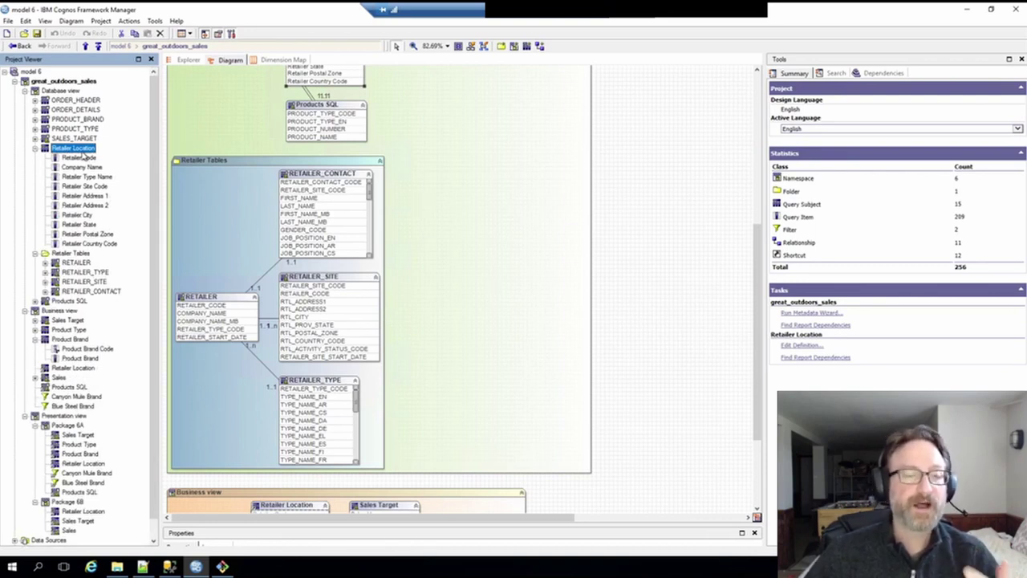
left_click(73, 263)
left_click(82, 273)
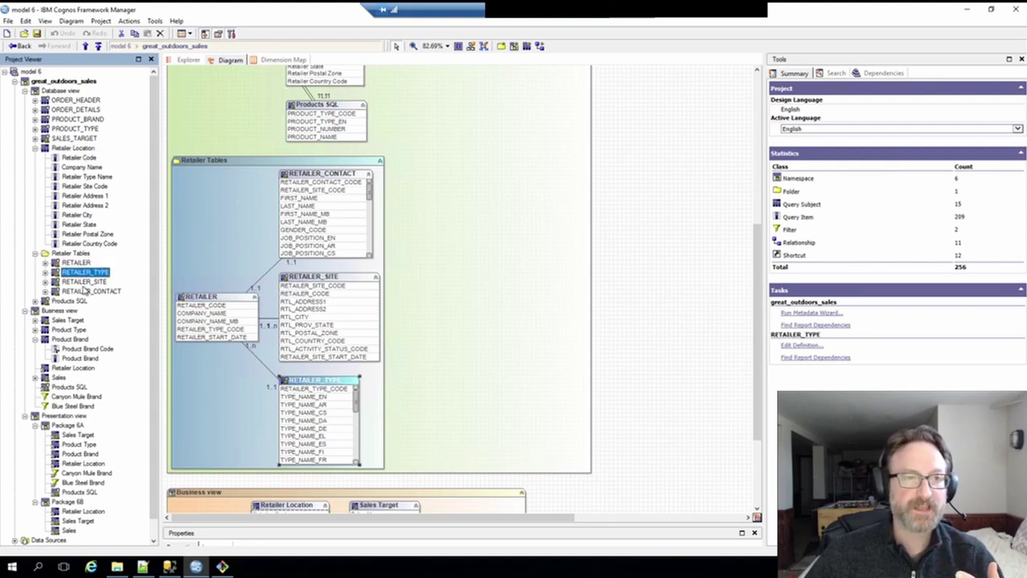
key("Down")
key("Down")
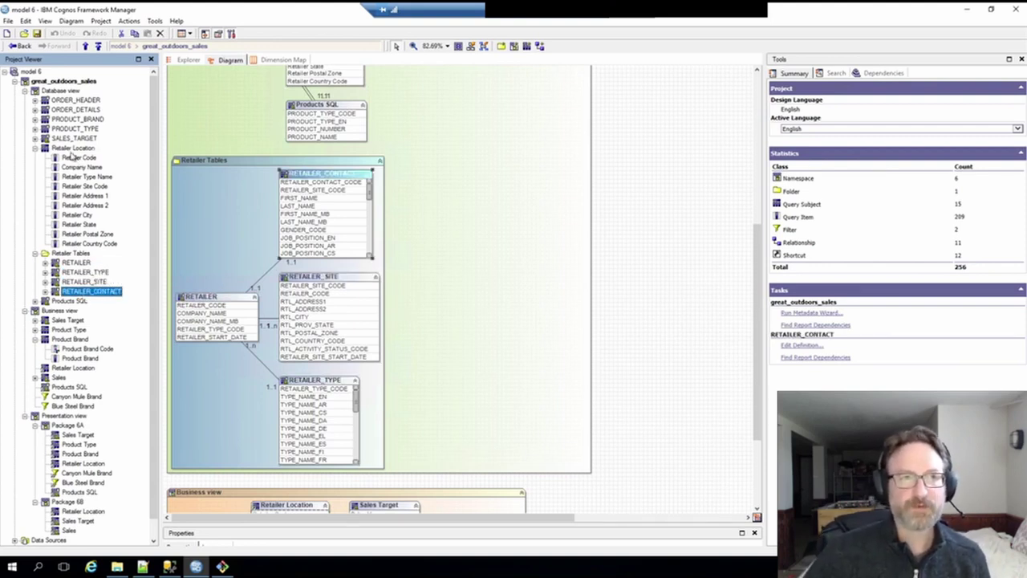
left_click(76, 148)
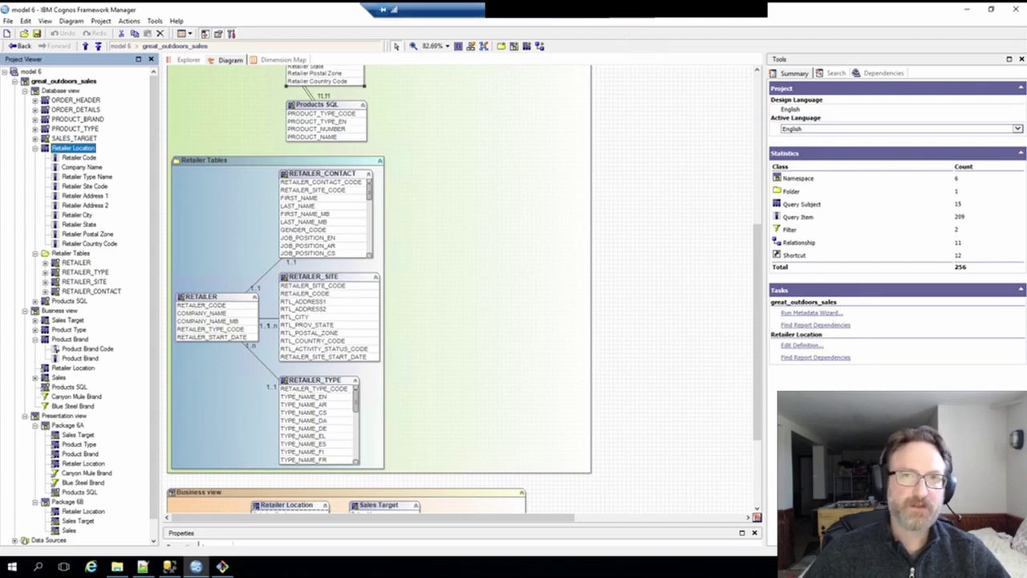
left_click(619, 17)
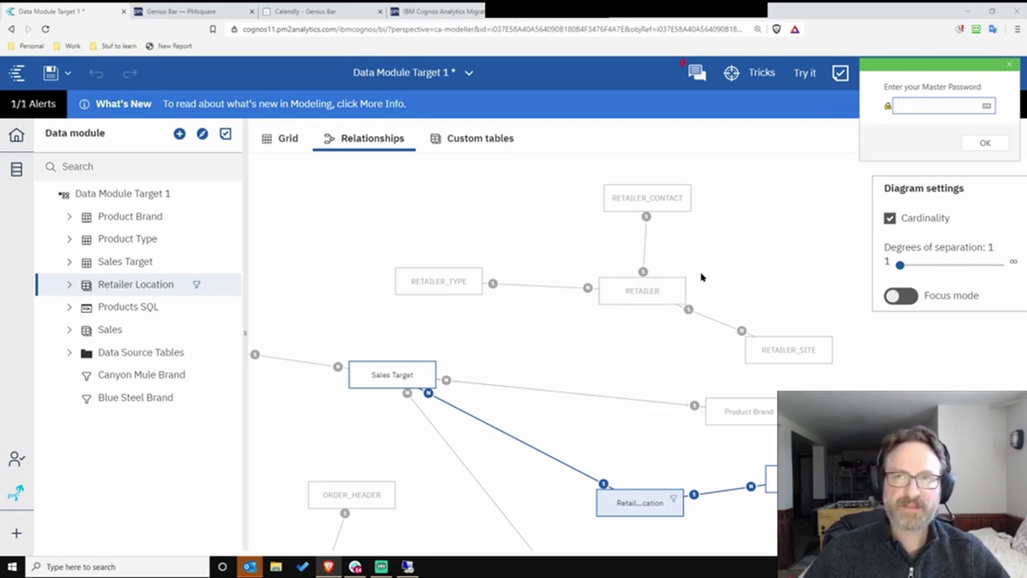
- Recheck the Retailer Location custom table definition, then close the Cognos migration event tab
scroll(711, 277, "down", 1)
scroll(711, 277, "up", 1)
scroll(588, 323, "up", 1)
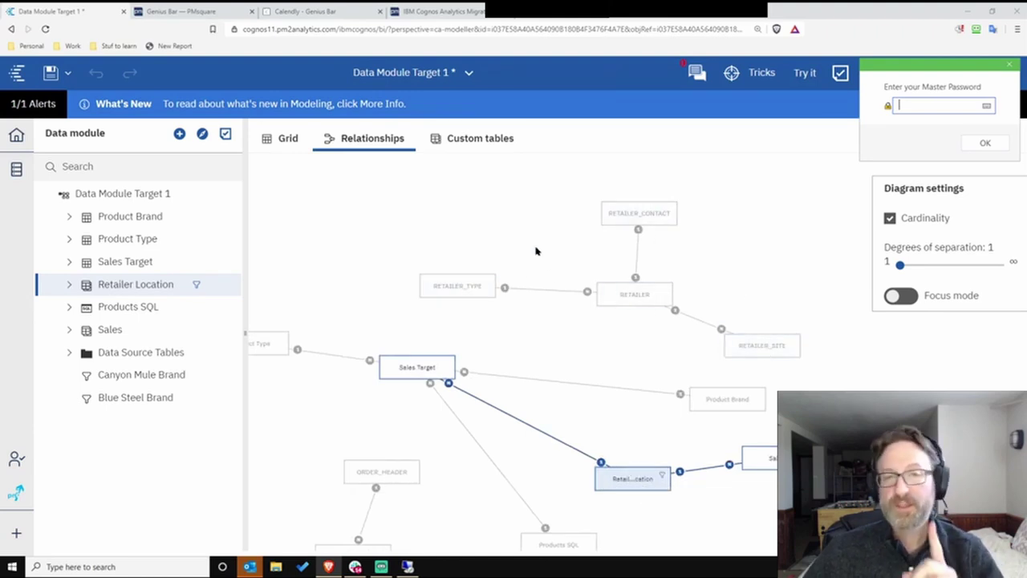
left_click(467, 141)
left_click(383, 243)
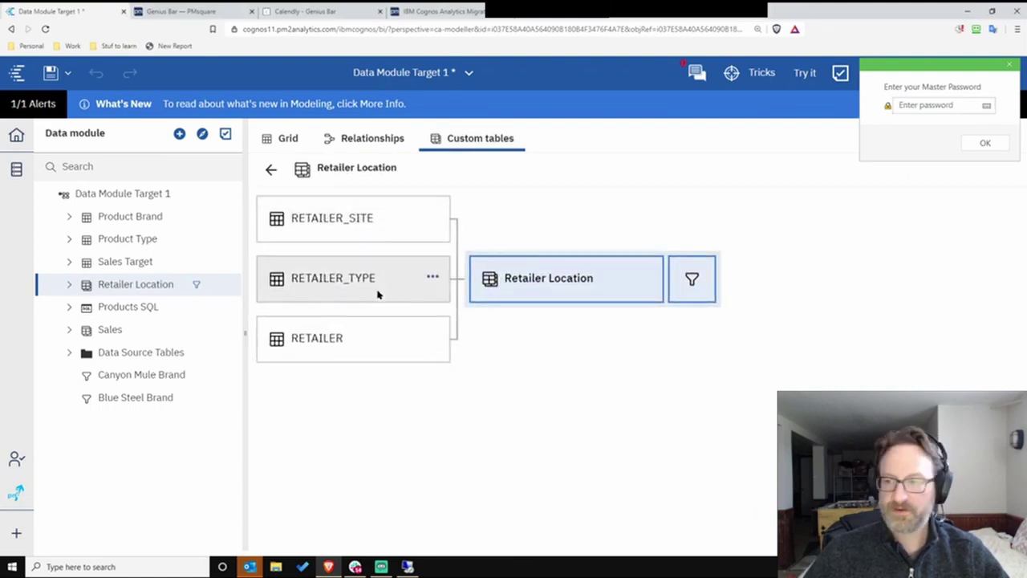
left_click(373, 137)
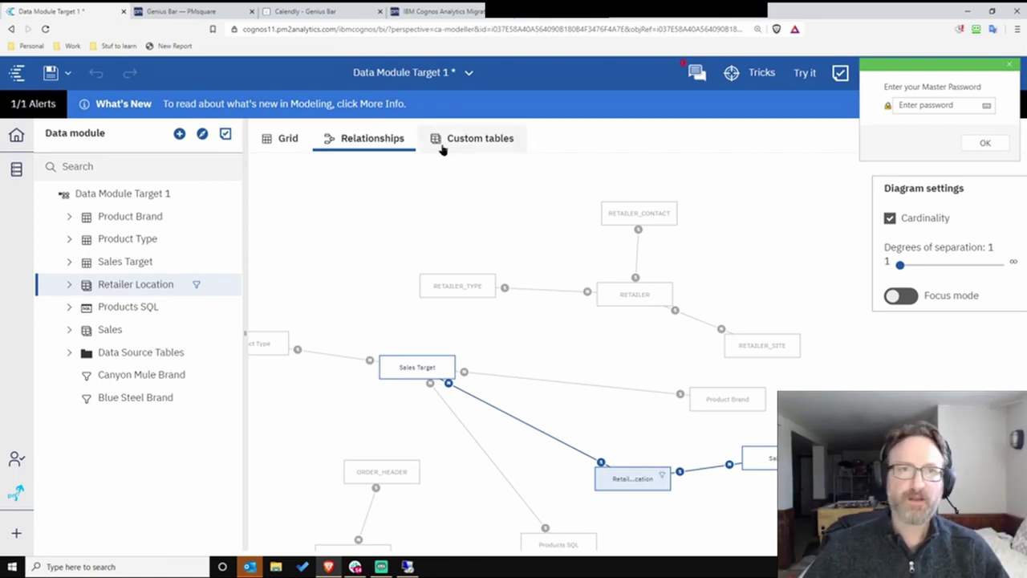
left_click(454, 12)
middle_click(457, 14)
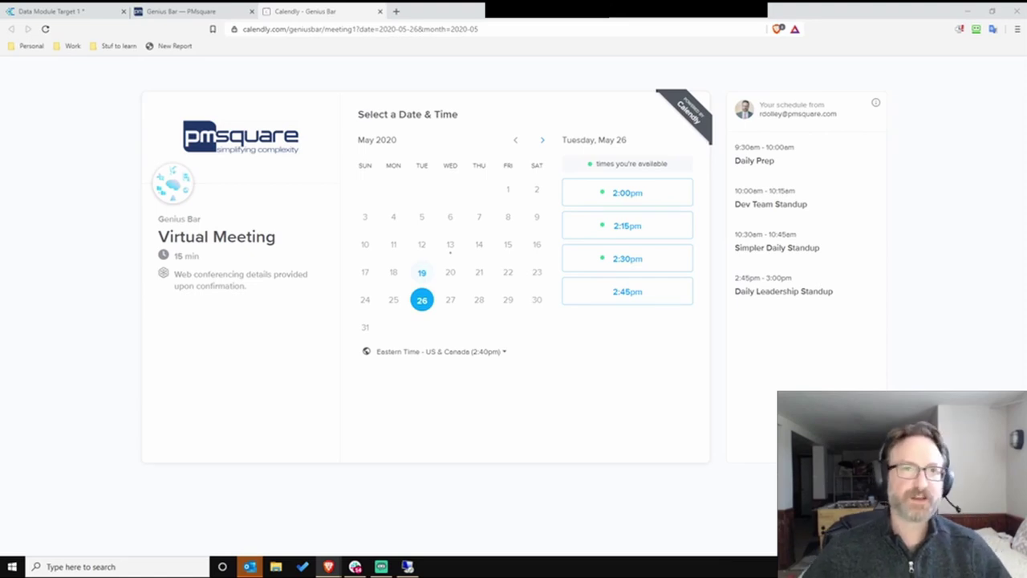
- Return to the Data Module Target 1 tab in Cognos Analytics
left_click(66, 12)
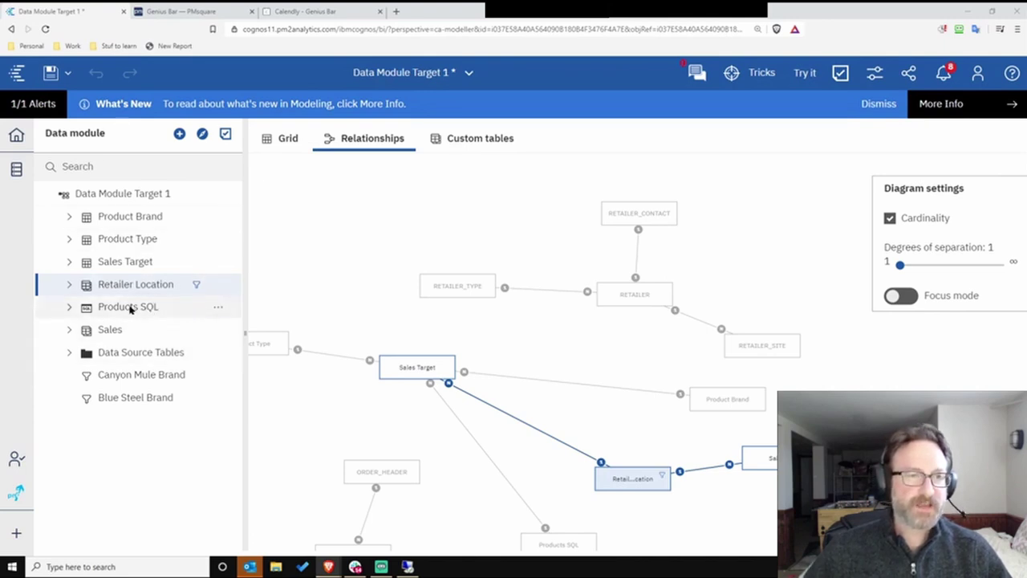
- Preview the Products SQL product type and name rows in the Grid, then switch to Framework Manager
left_click(132, 308)
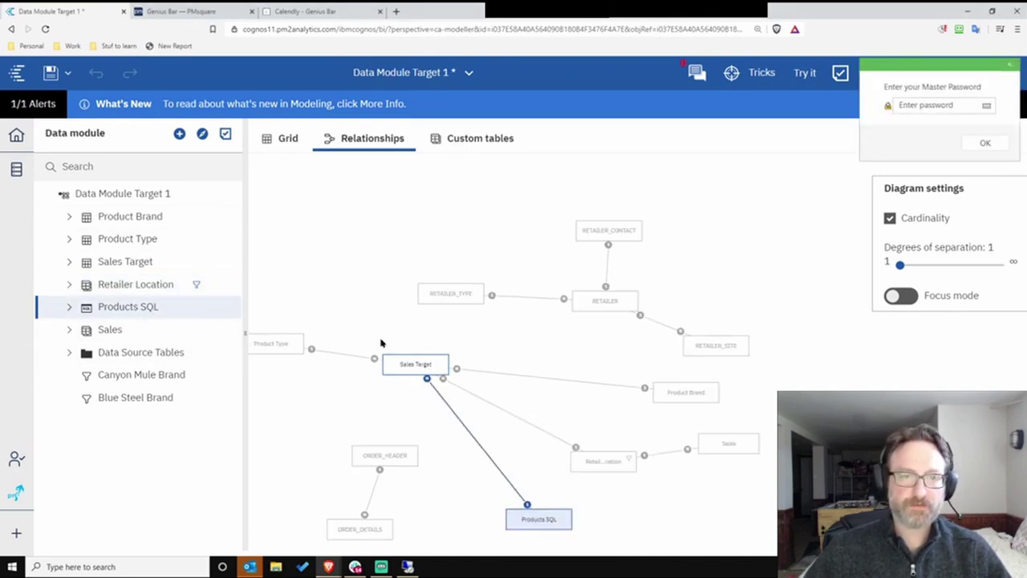
left_click(282, 141)
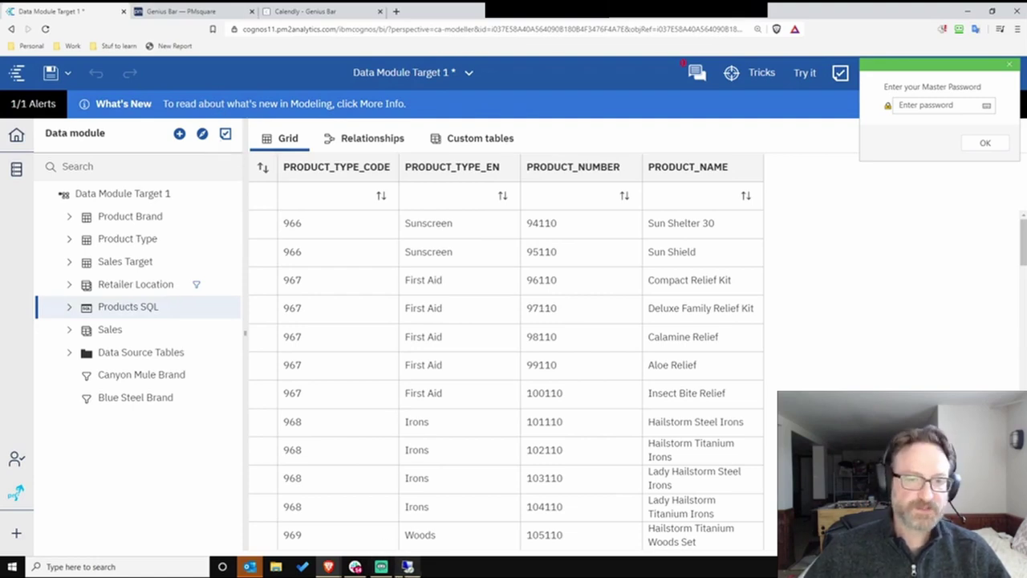
left_click(407, 566)
scroll(420, 315, "up", 1)
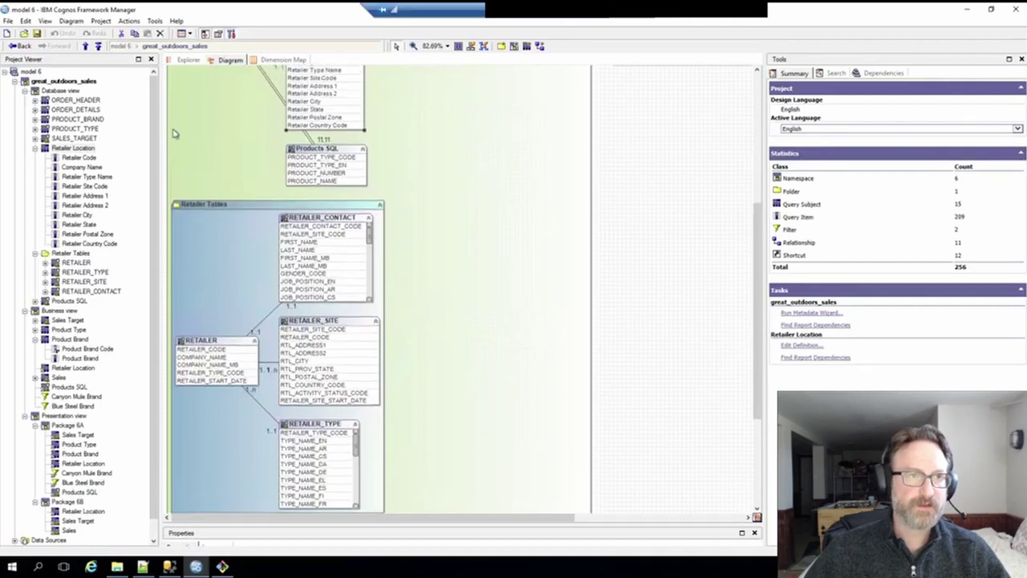
- Collapse Retailer Tables, open the Products SQL definition, review its SQL and dismiss the BMT-MD-0003 error
left_click(36, 149)
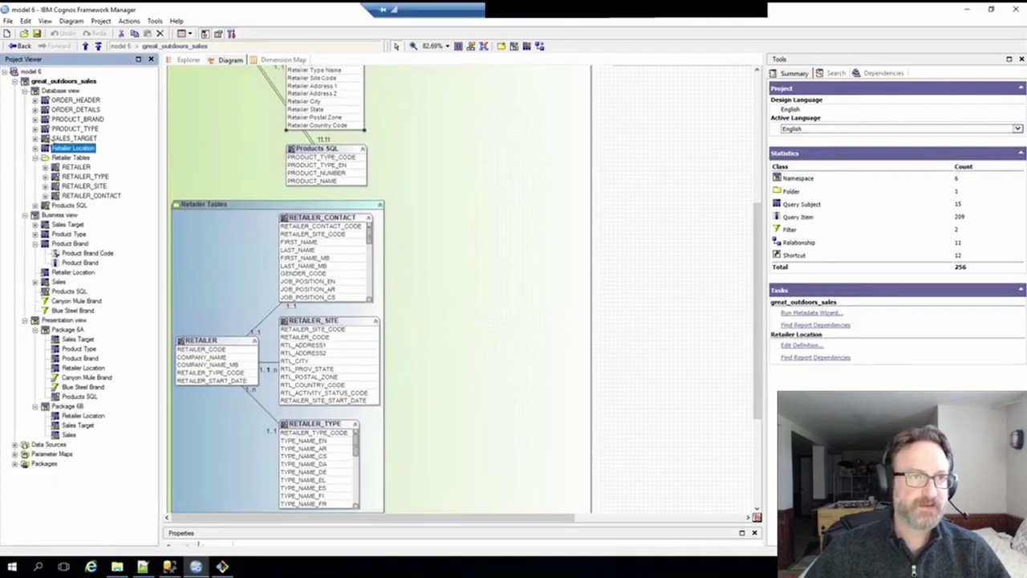
left_click(36, 157)
left_click(36, 167)
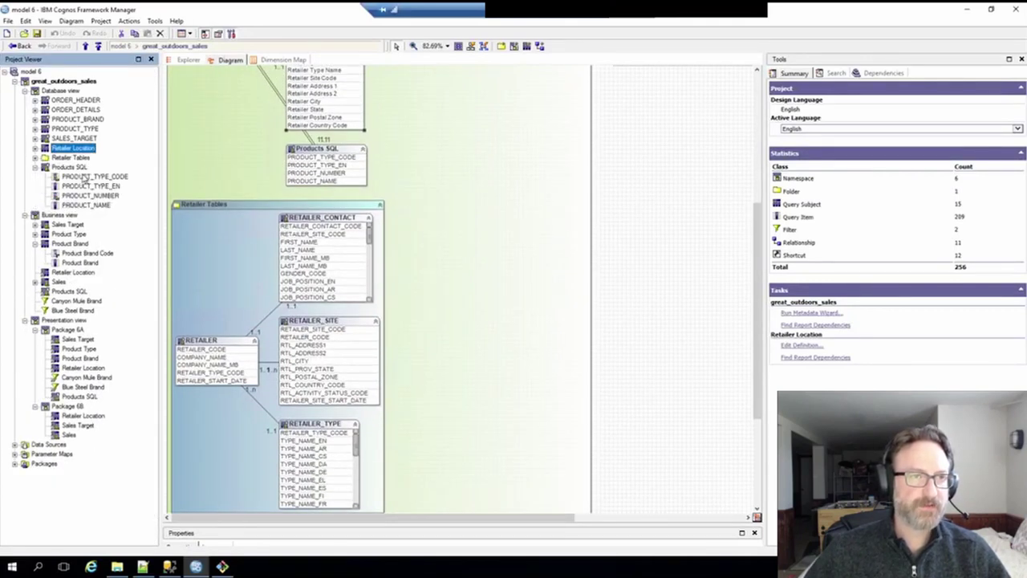
left_click(71, 167)
right_click(72, 168)
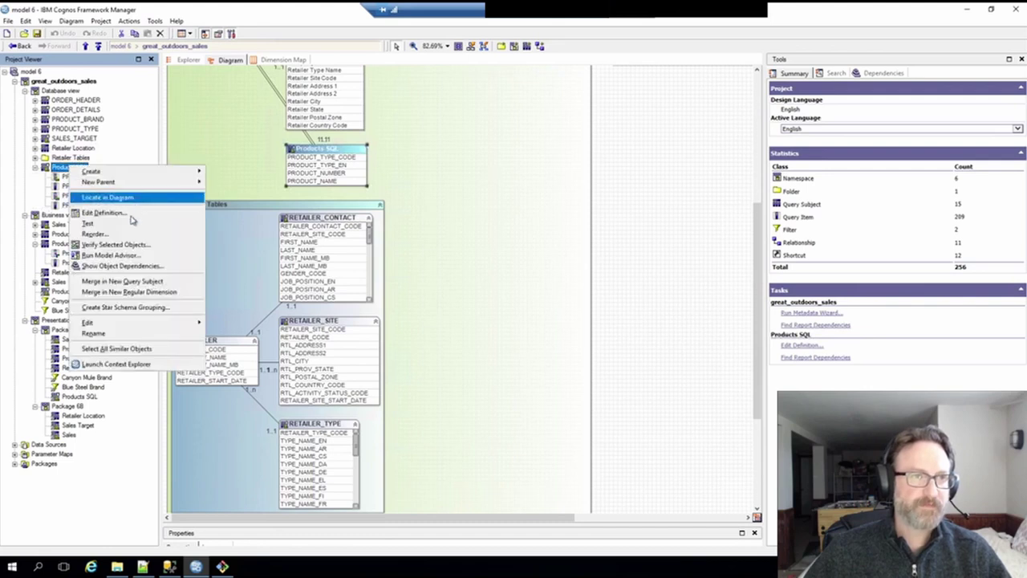
left_click(103, 213)
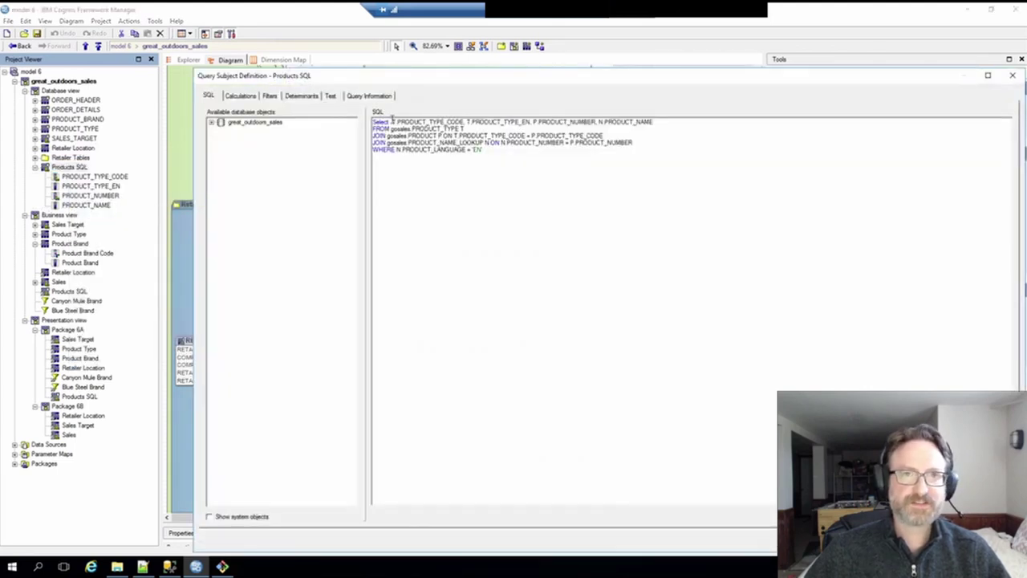
left_click_drag(390, 122, 532, 166)
left_click(424, 143)
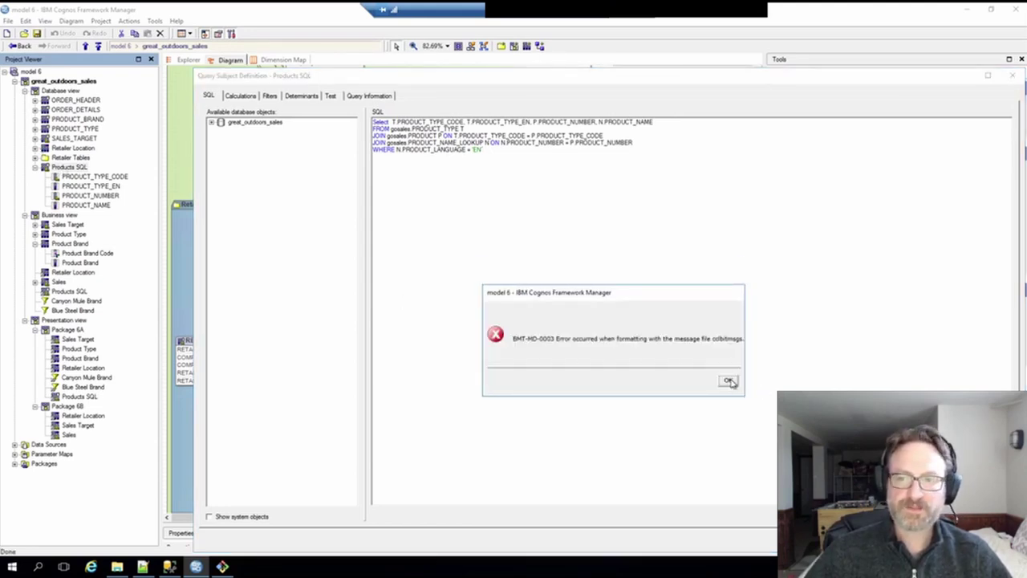
left_click(728, 382)
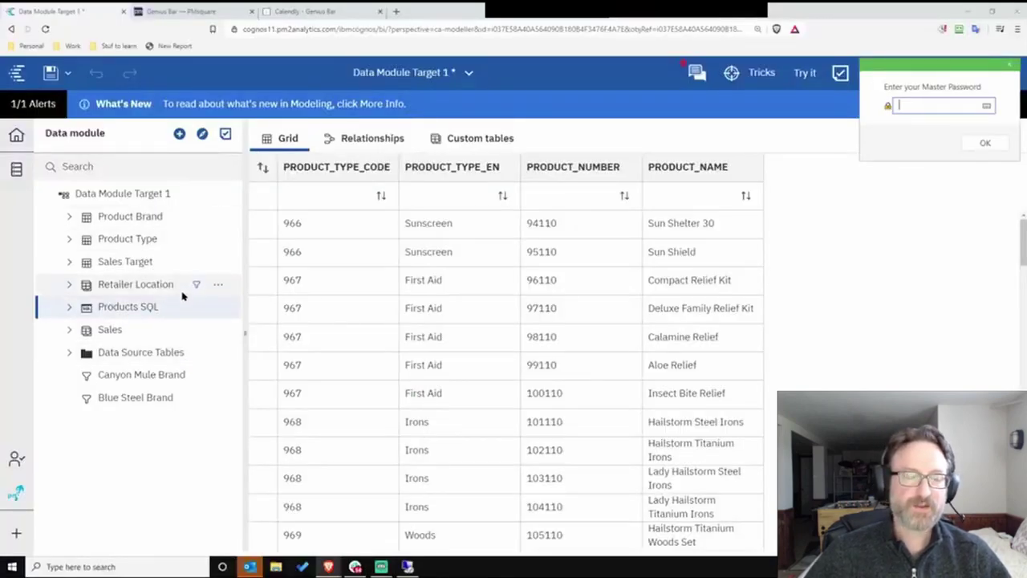
left_click(218, 307)
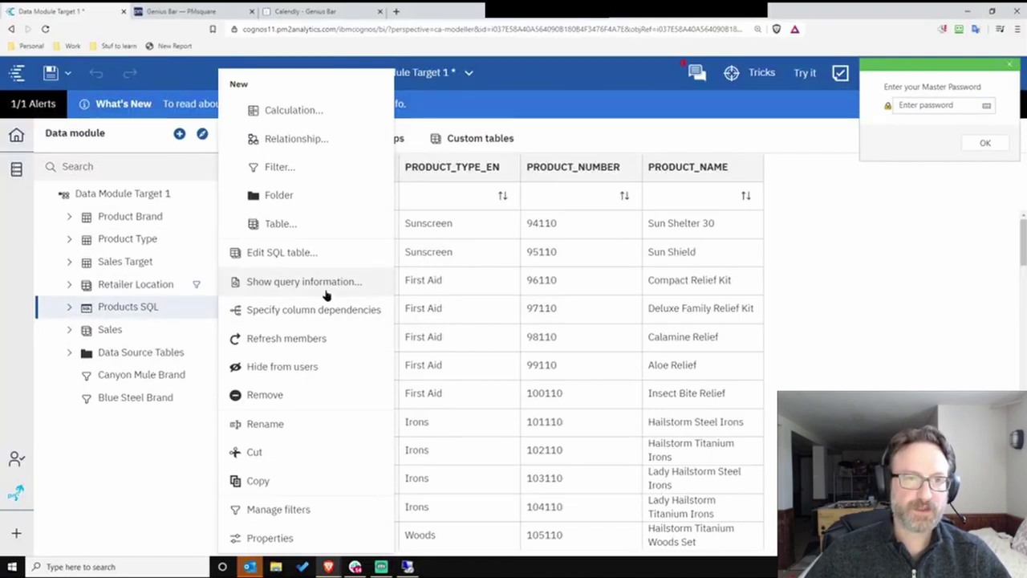
left_click(324, 258)
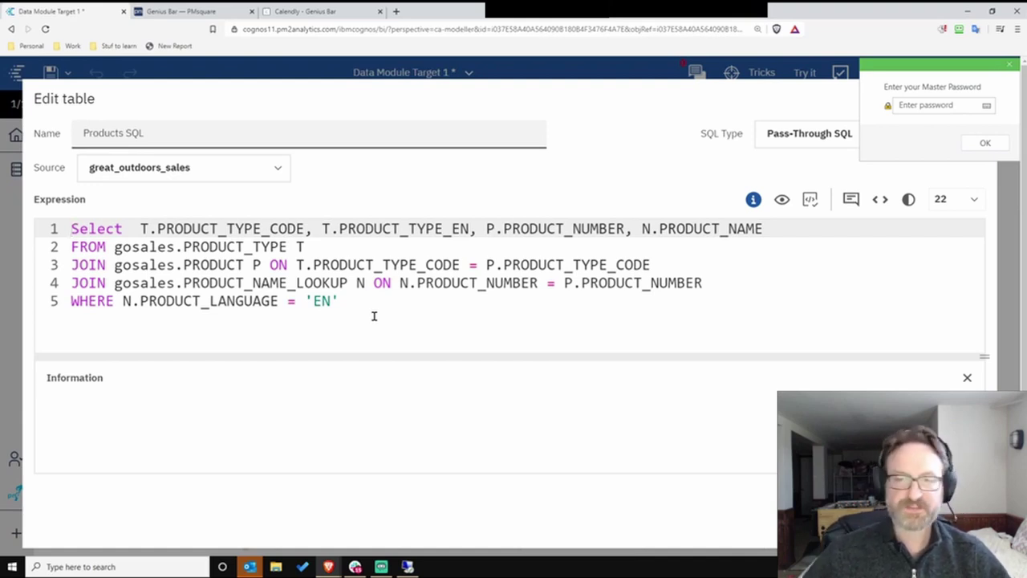
left_click(939, 525)
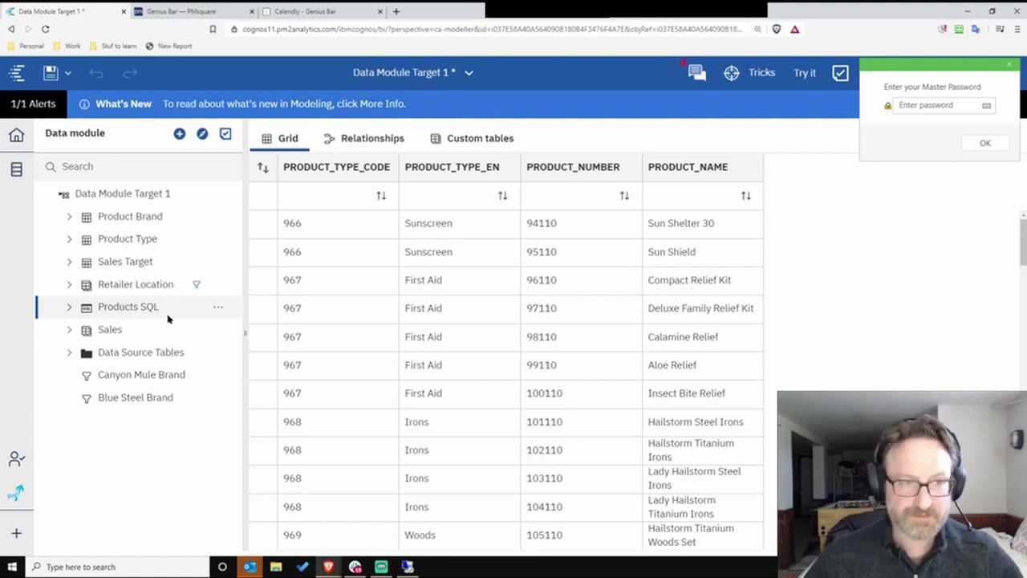
- Preview the Sales table data and briefly list its columns
left_click(110, 330)
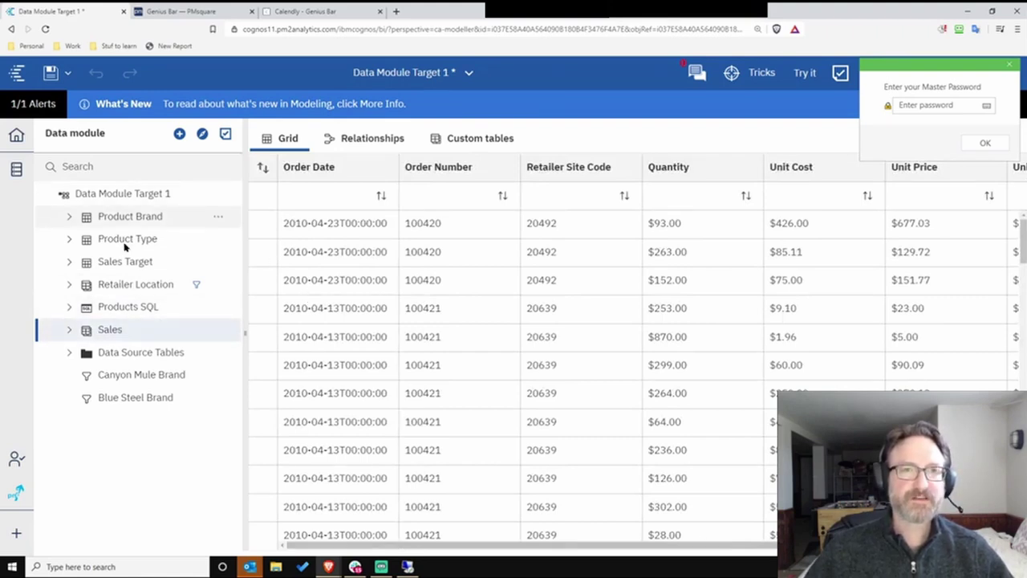
left_click(71, 330)
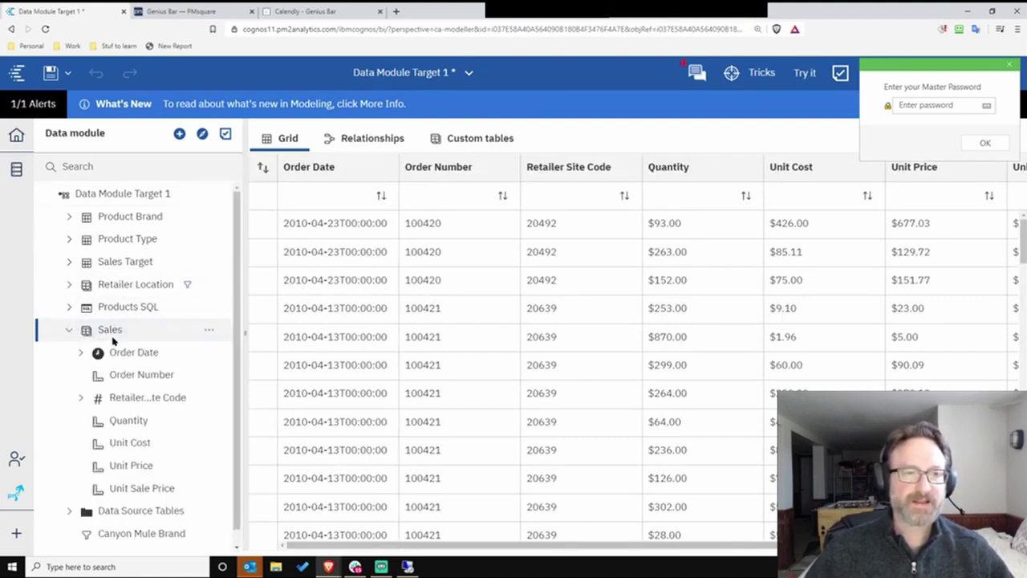
scroll(171, 341, "up", 1)
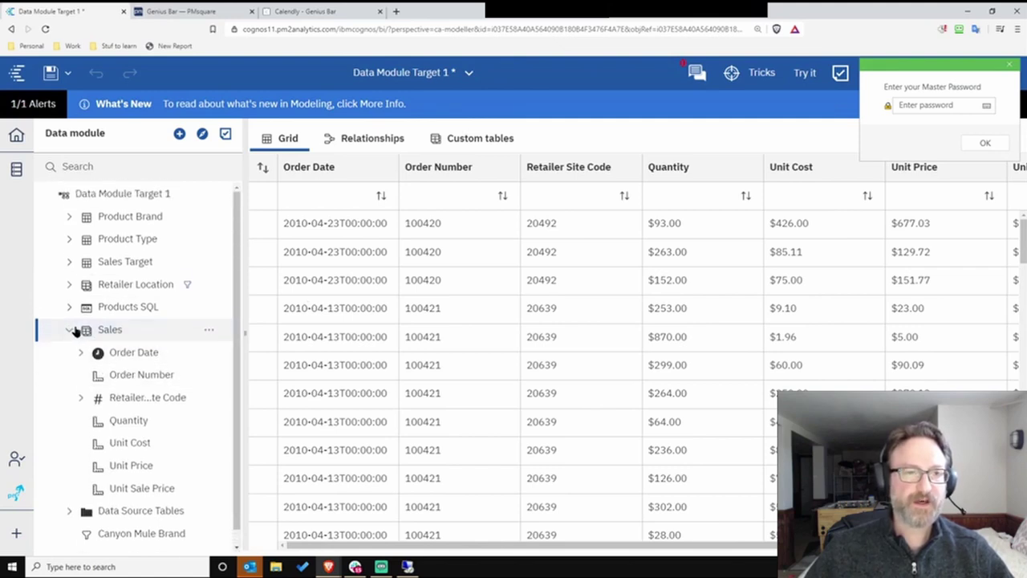
left_click(70, 330)
- Examine the Retailer Location and Sales custom table definitions, then return to the relationship diagram
left_click(466, 138)
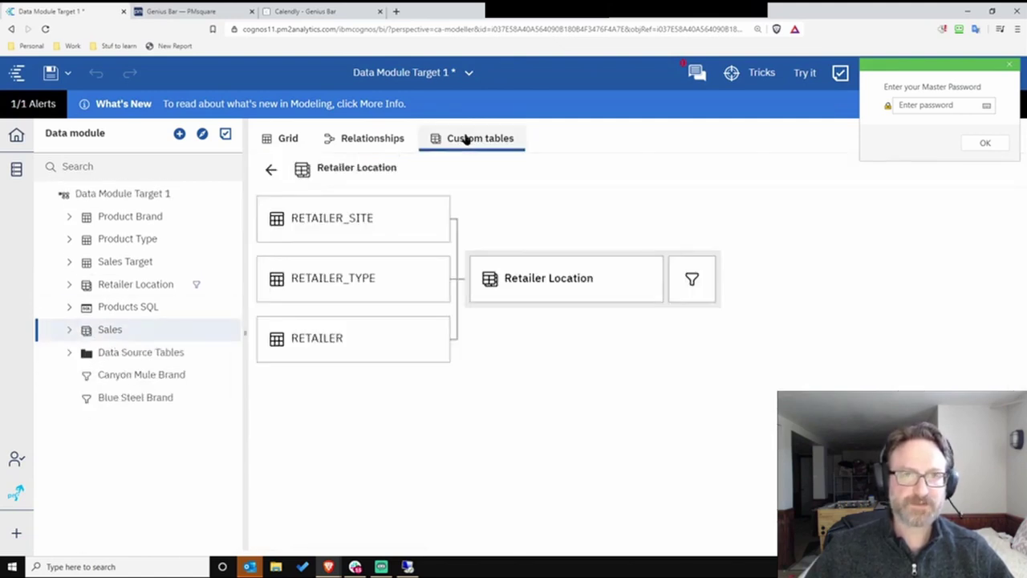
left_click(370, 139)
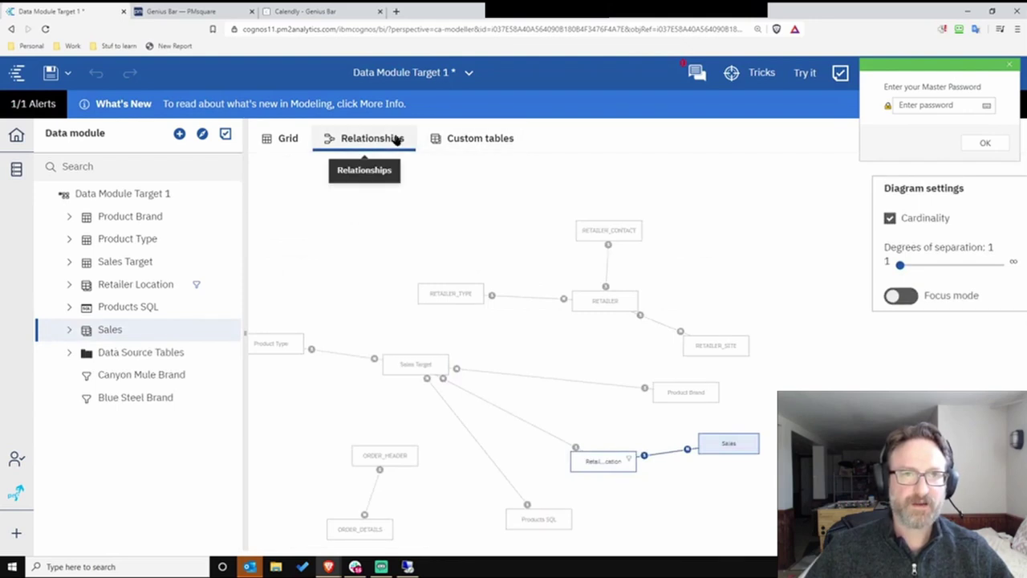
left_click(437, 141)
left_click(270, 170)
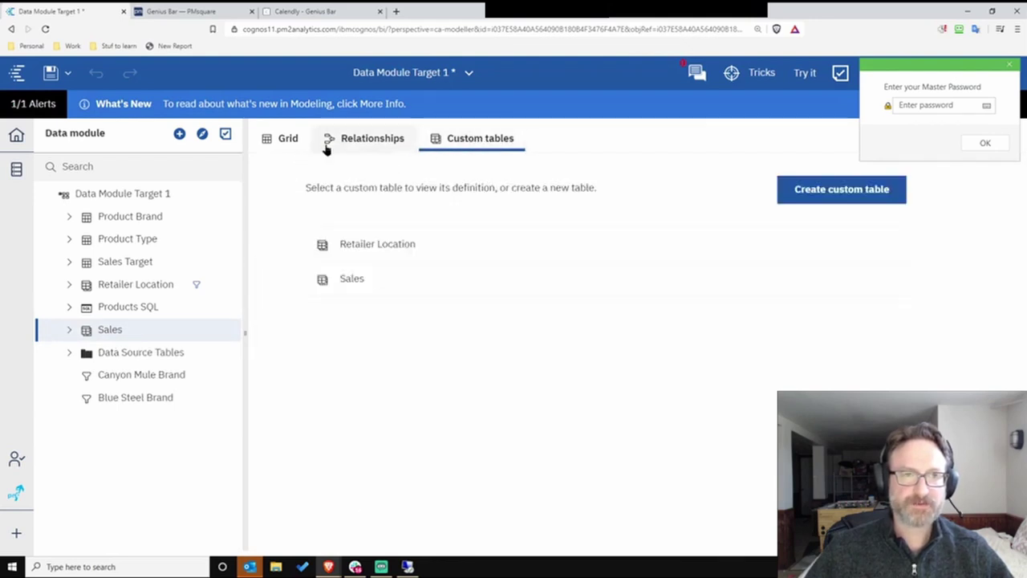
left_click(362, 280)
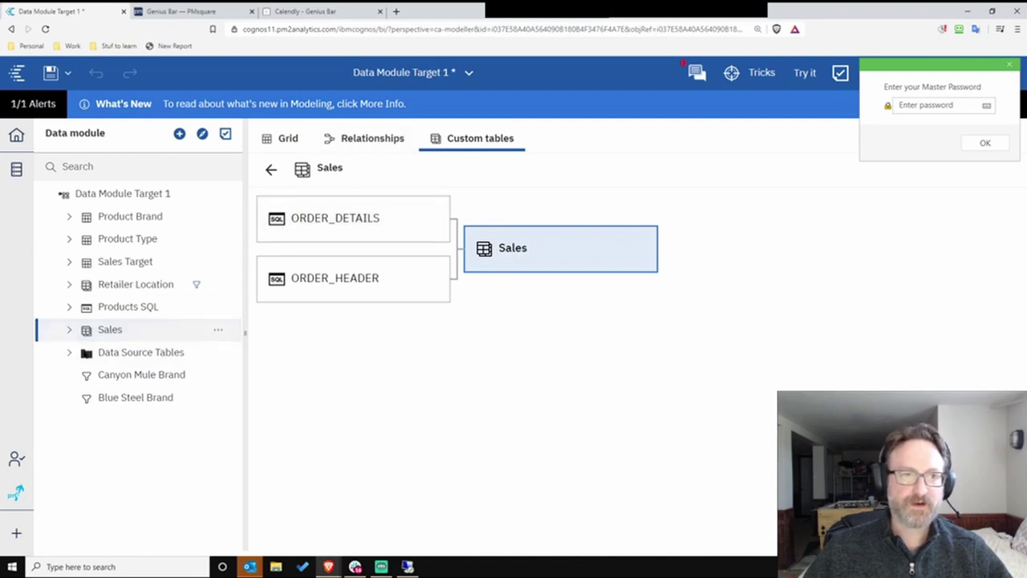
left_click(71, 354)
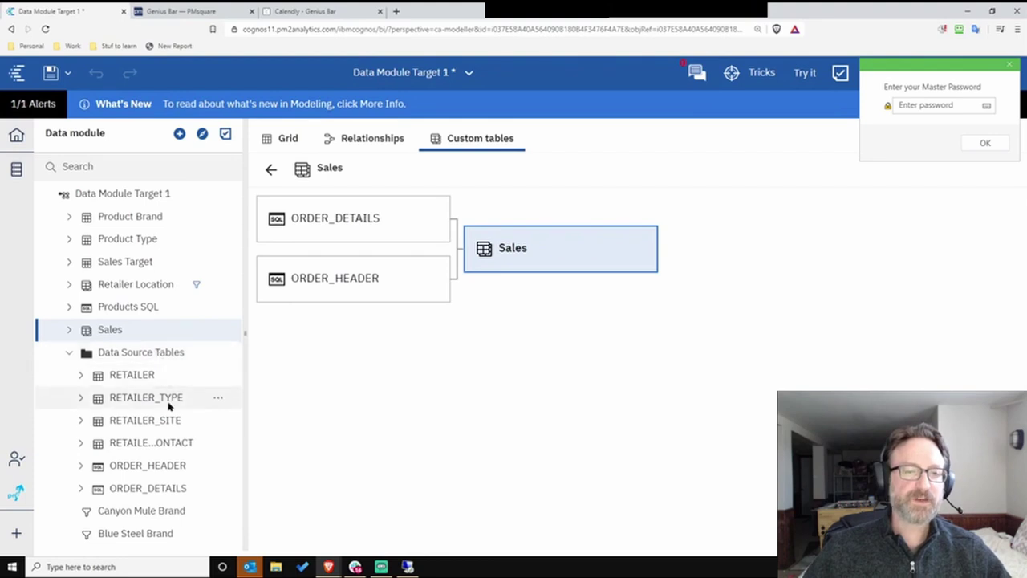
left_click(74, 354)
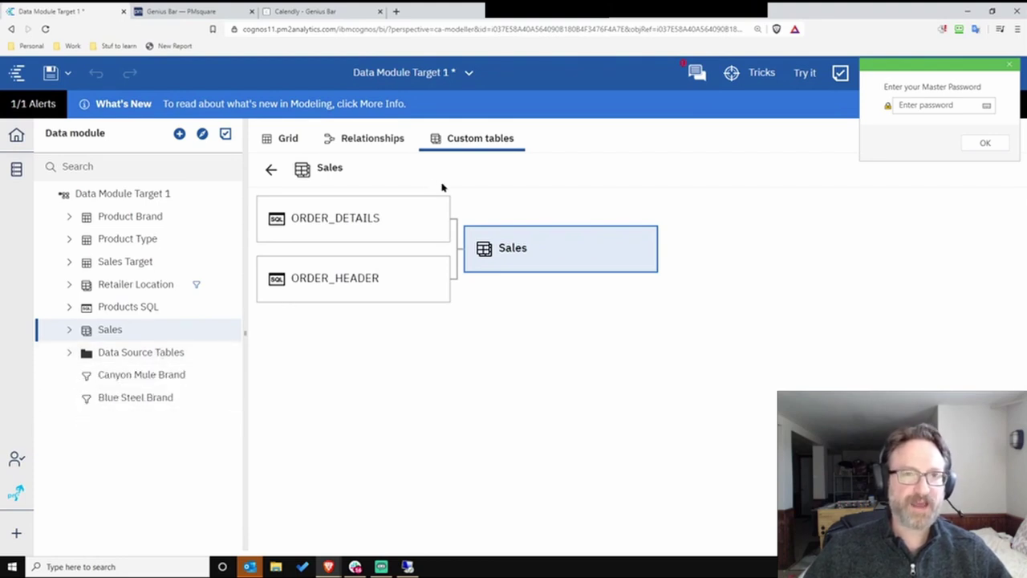
left_click(362, 143)
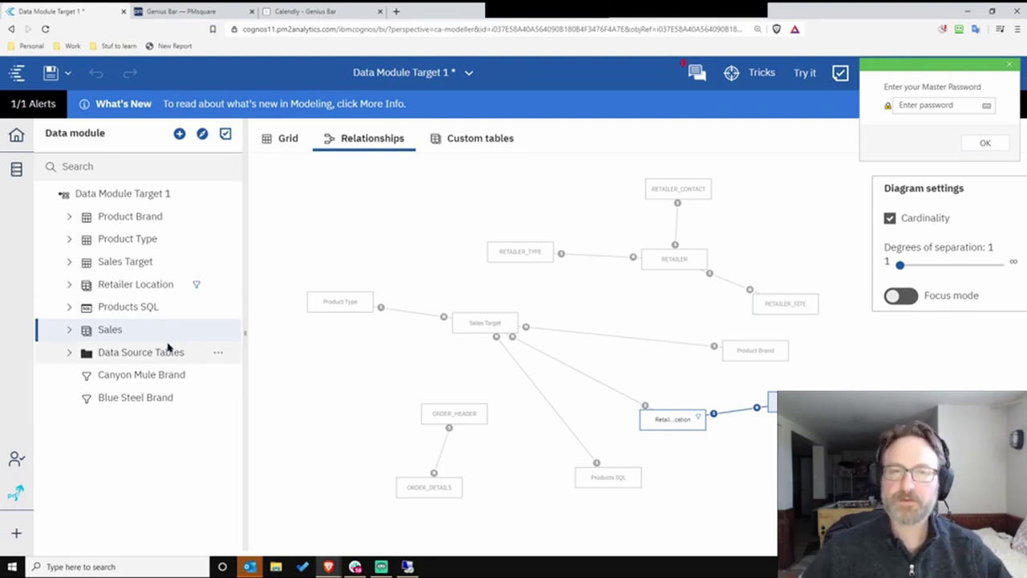
- Expand the Data Source Tables folder and hide it from users
left_click(70, 354)
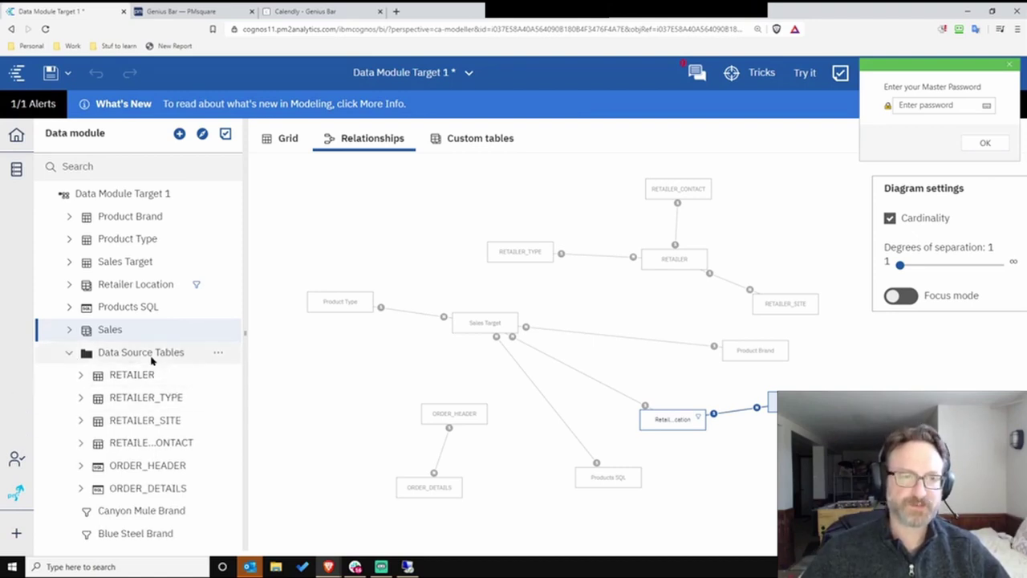
left_click(218, 353)
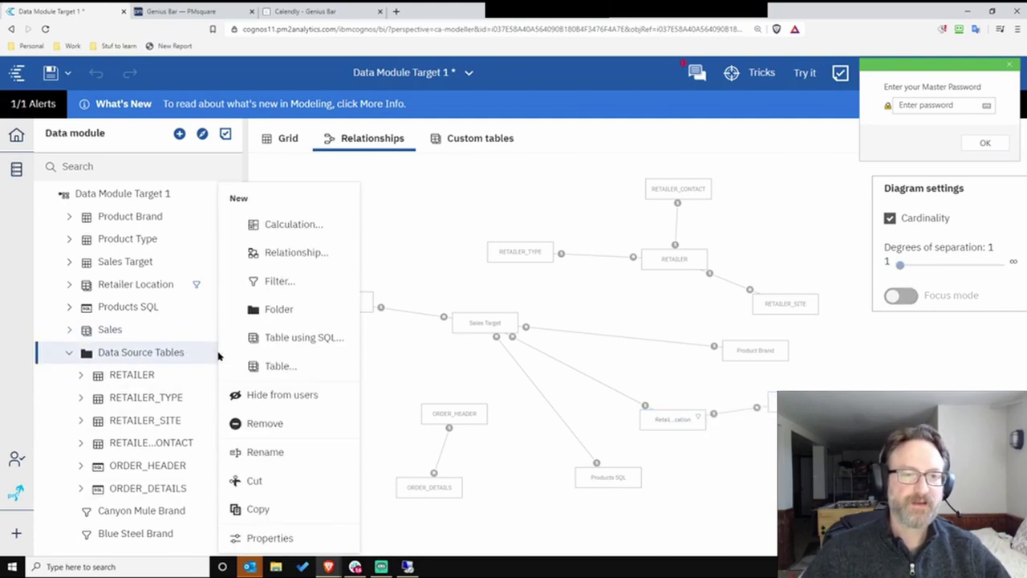
left_click(305, 396)
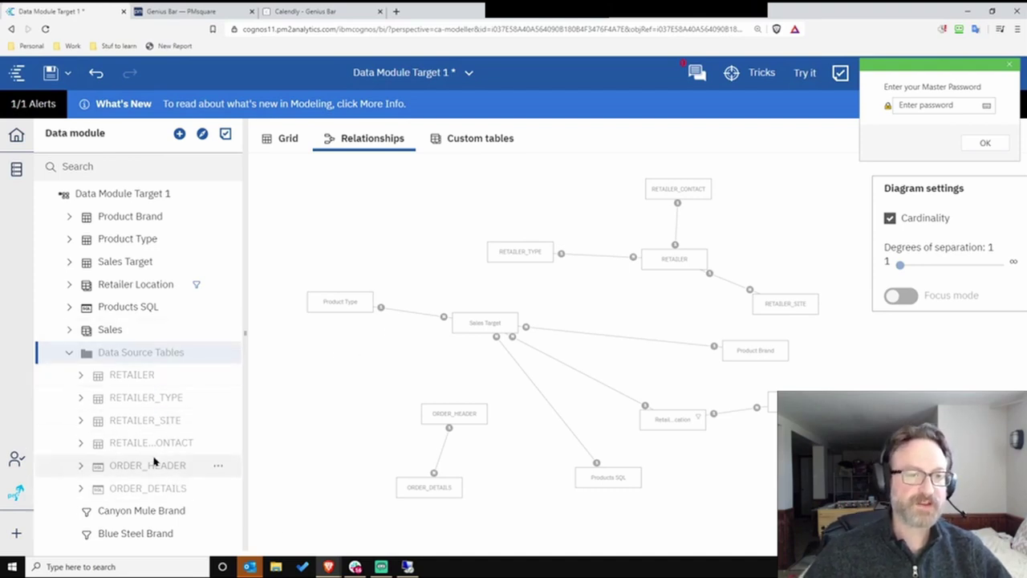
- View ORDER_HEADER's SQL table definition, Select * From GOSALES.ORDER_HEADER
left_click(189, 474)
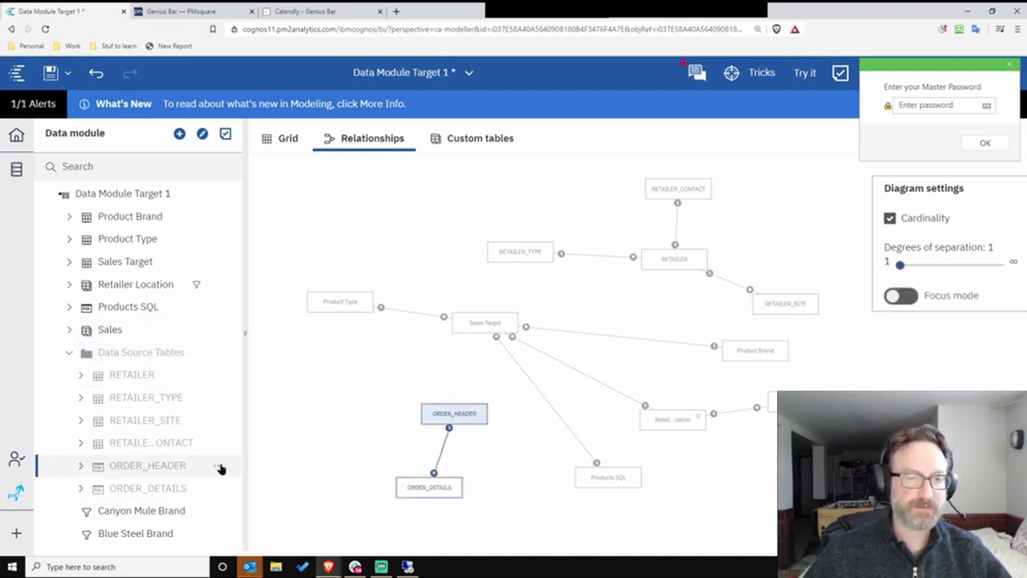
left_click(219, 466)
left_click(297, 254)
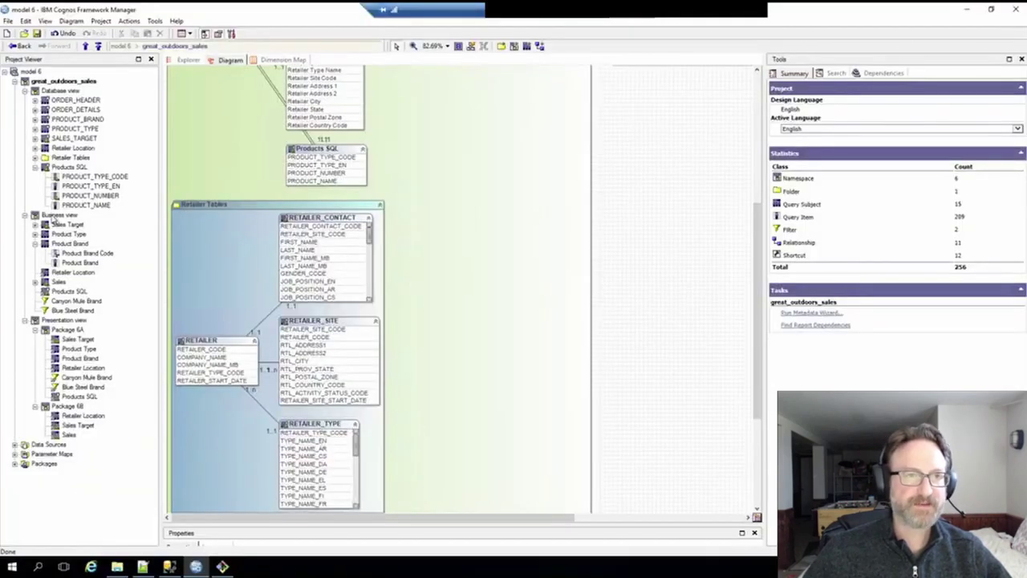
- Collapse the Products SQL branch in the Project Viewer
left_click(35, 168)
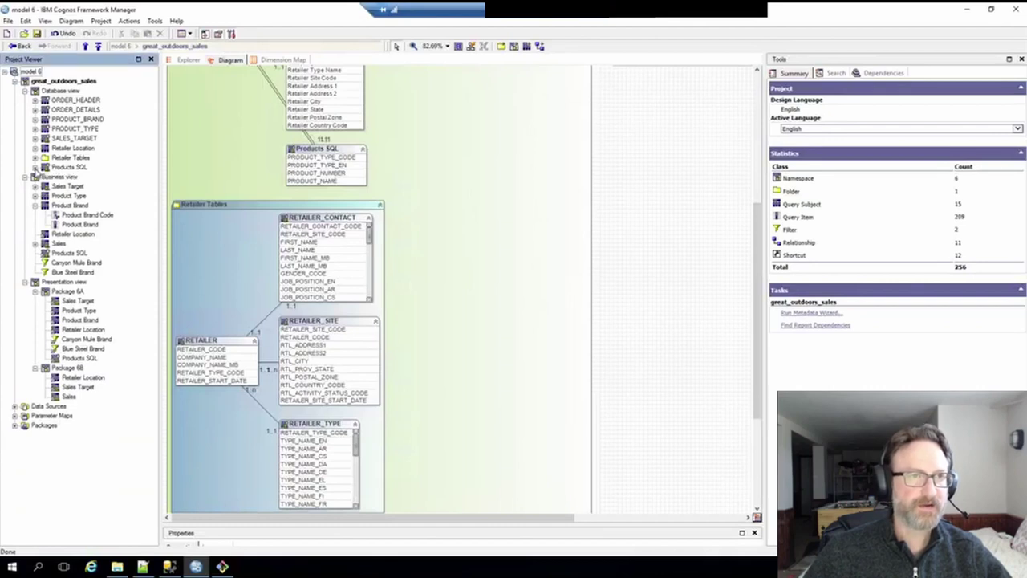
left_click(35, 168)
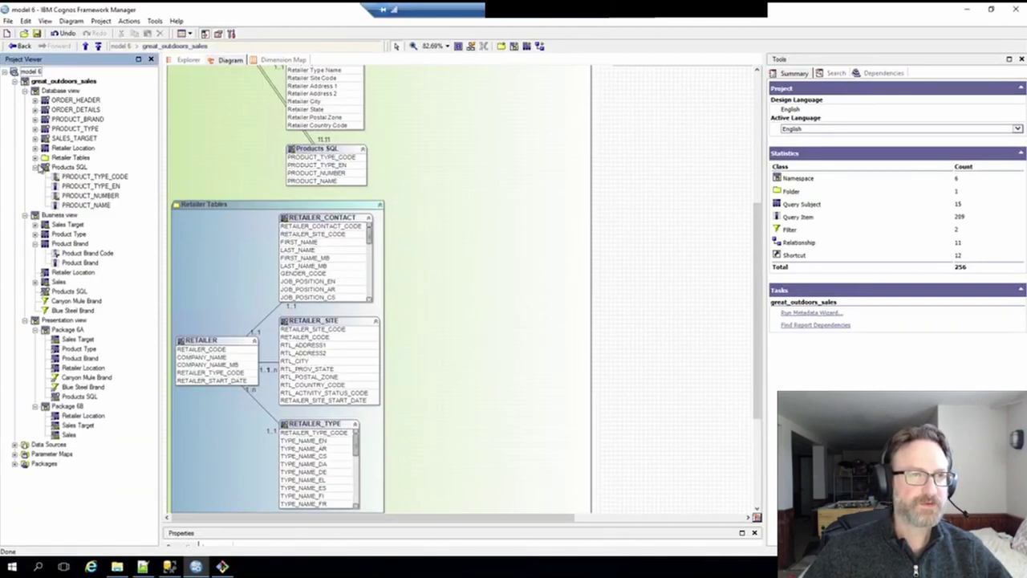
left_click(35, 168)
- Review ORDER_HEADER's definition, Select * From [great_outdoors_sales].ORDER_HEADER, and close it
left_click(65, 99)
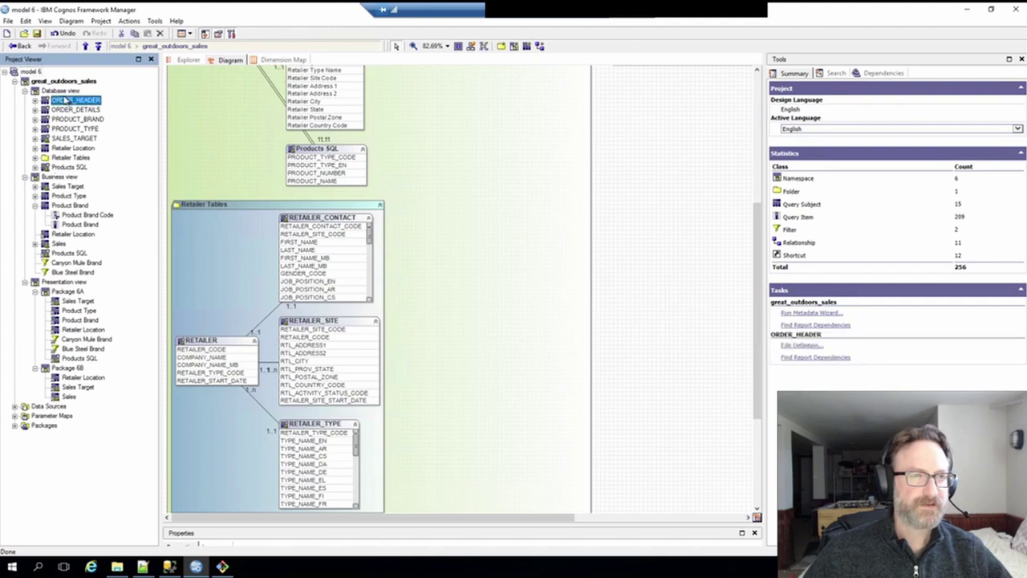
right_click(59, 102)
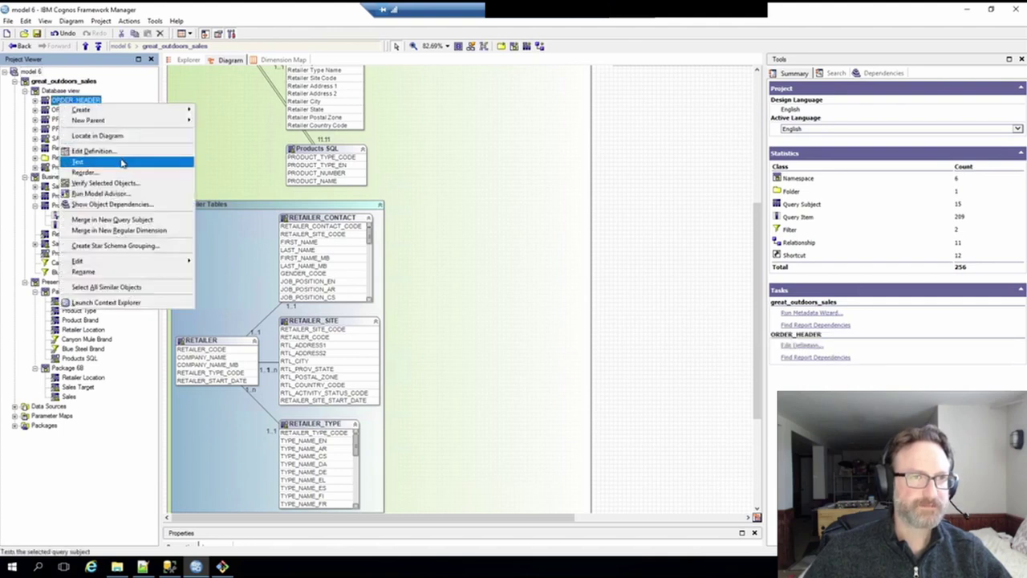
left_click(122, 152)
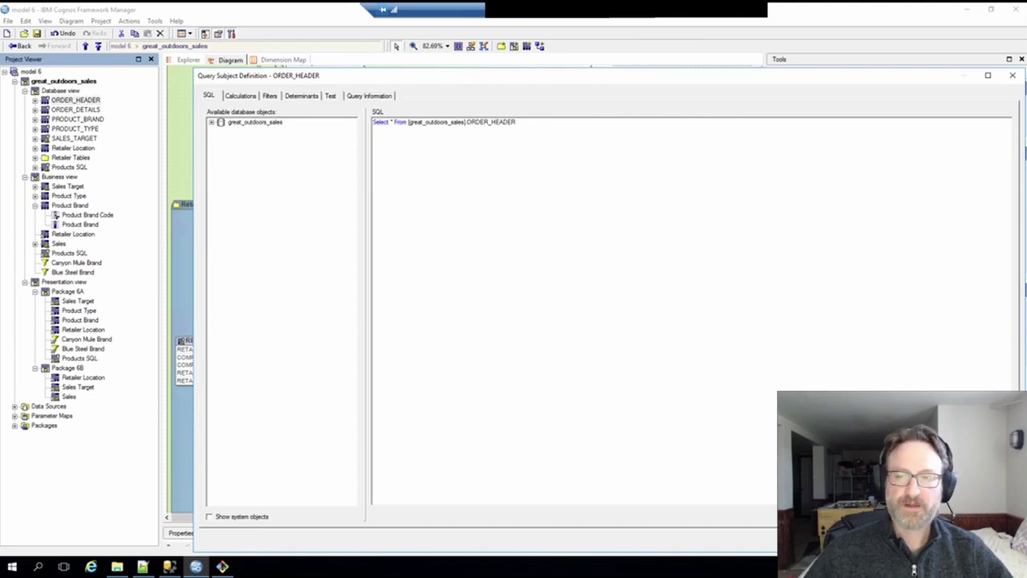
key("Escape")
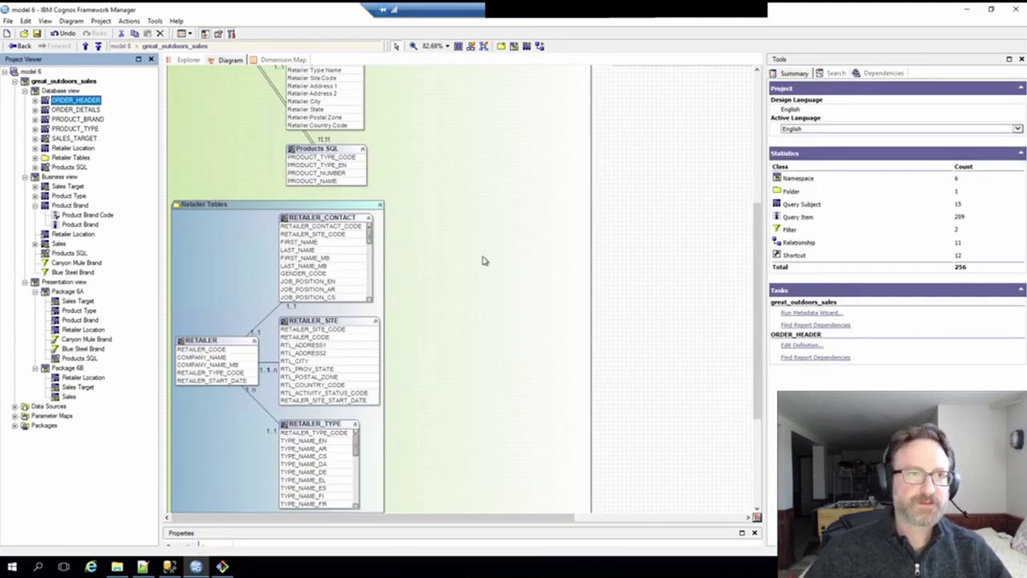
scroll(520, 254, "up", 1)
scroll(521, 255, "up", 6)
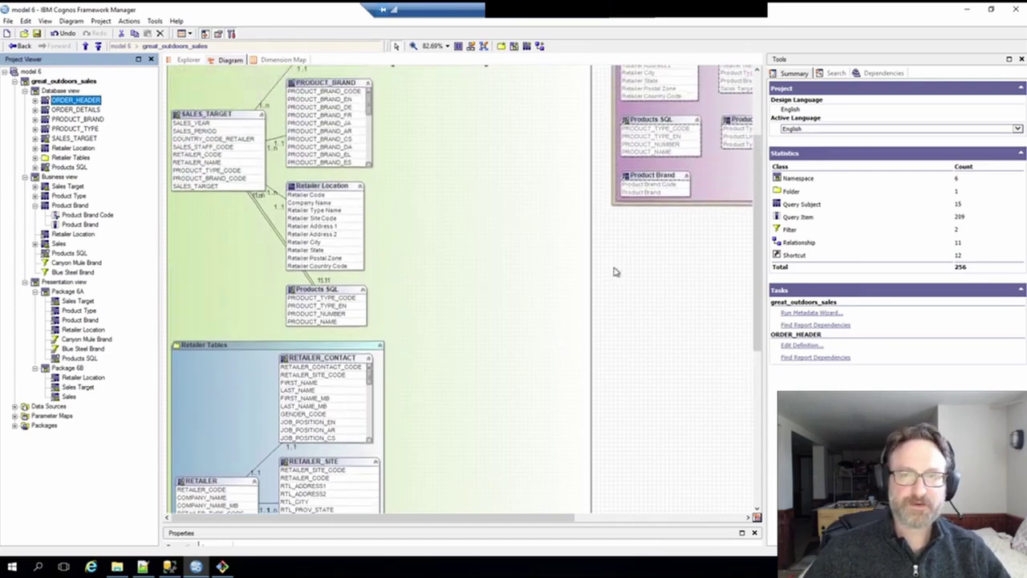
scroll(614, 273, "up", 5)
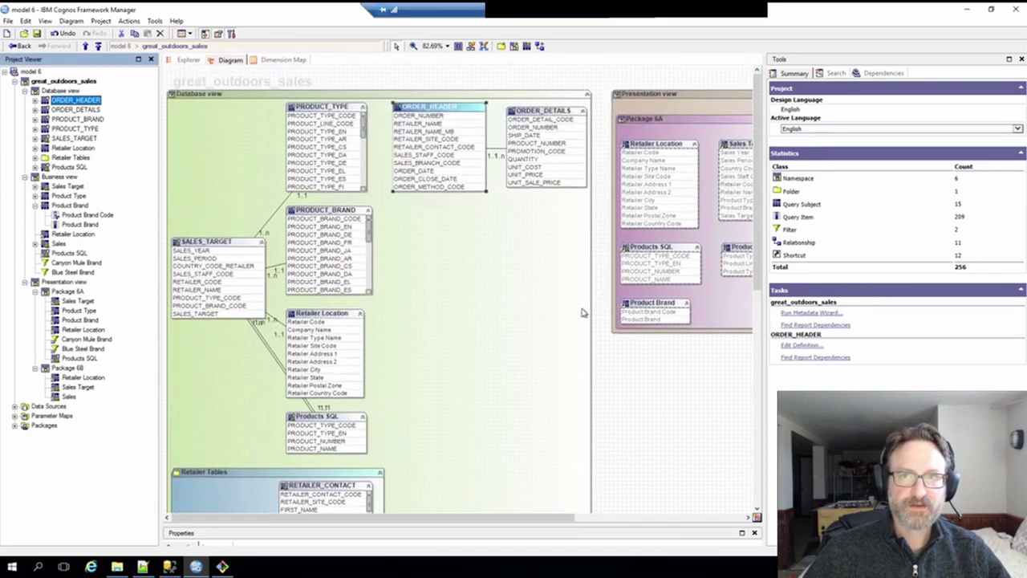
scroll(394, 287, "down", 1)
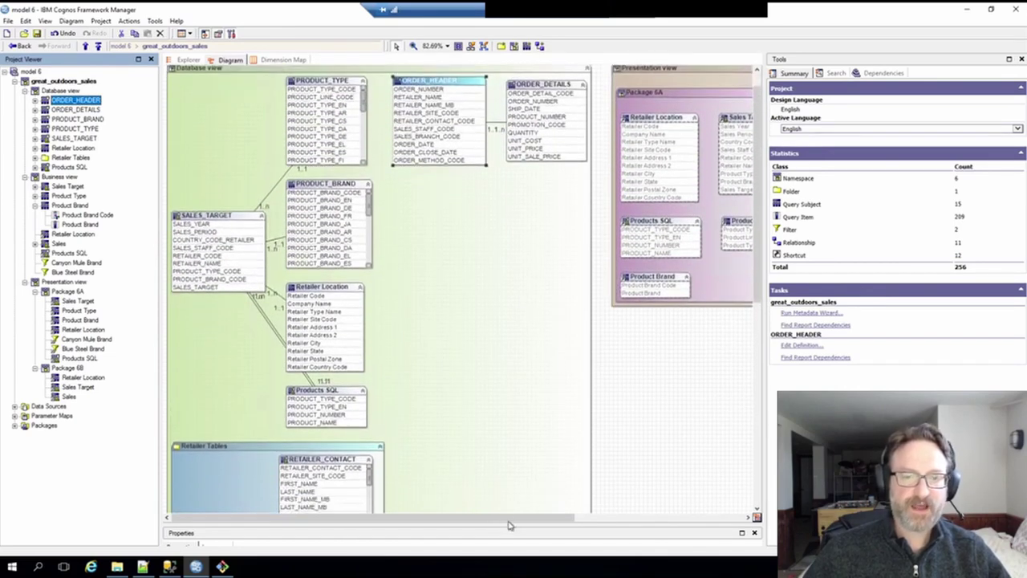
left_click(732, 520)
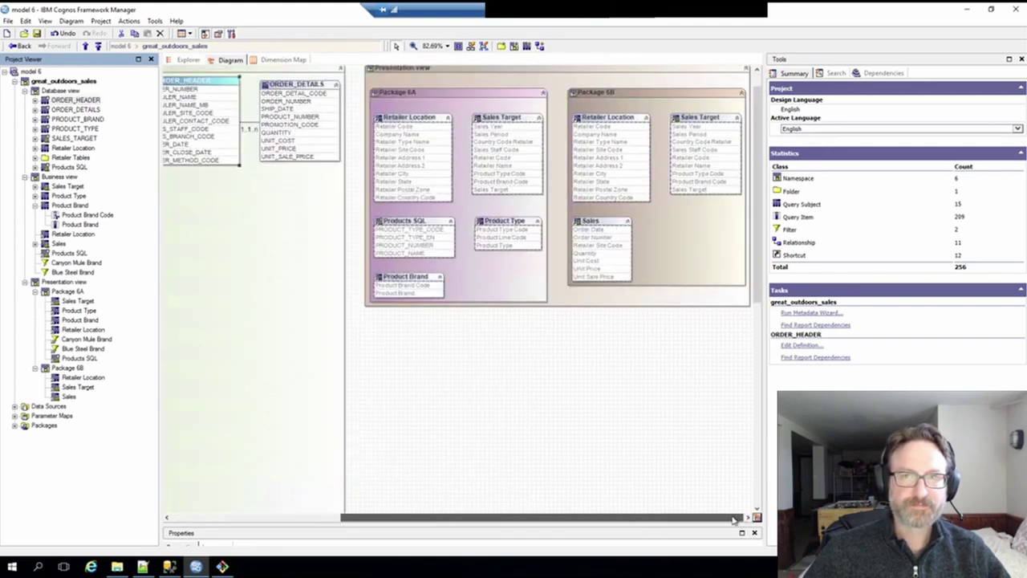
left_click(403, 518)
scroll(420, 351, "down", 4)
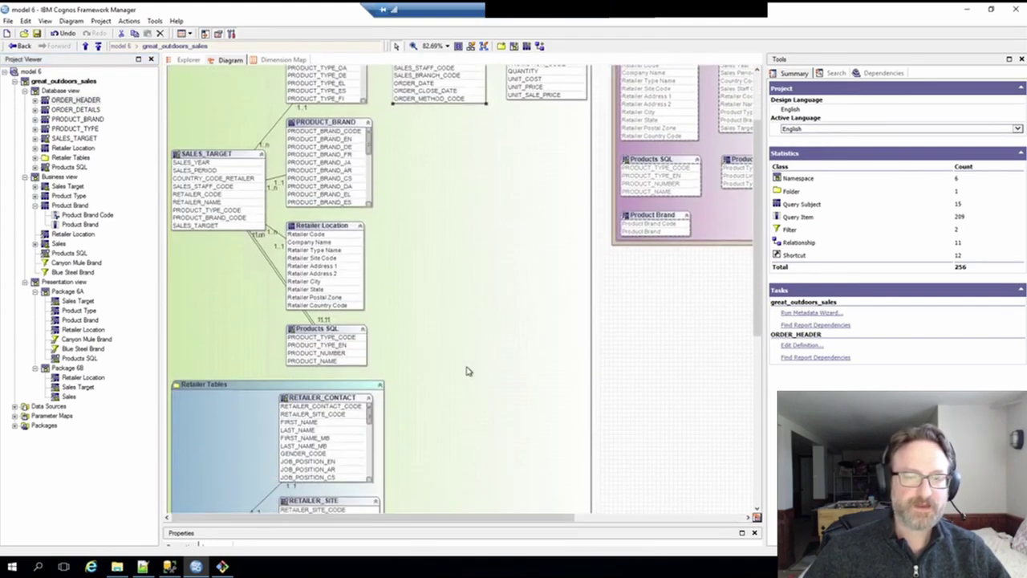
mouse_move(751, 336)
left_mouse_down()
mouse_move(751, 321)
mouse_move(752, 450)
mouse_move(751, 344)
left_mouse_up()
left_click(751, 505)
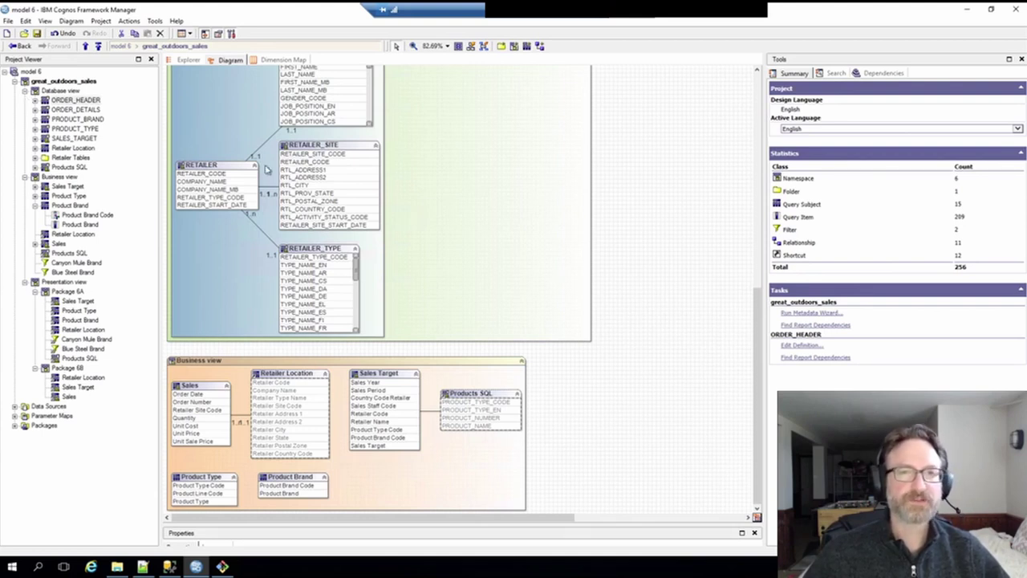
- Switch to the cli-config.js converter settings file in Notepad++
left_click(142, 567)
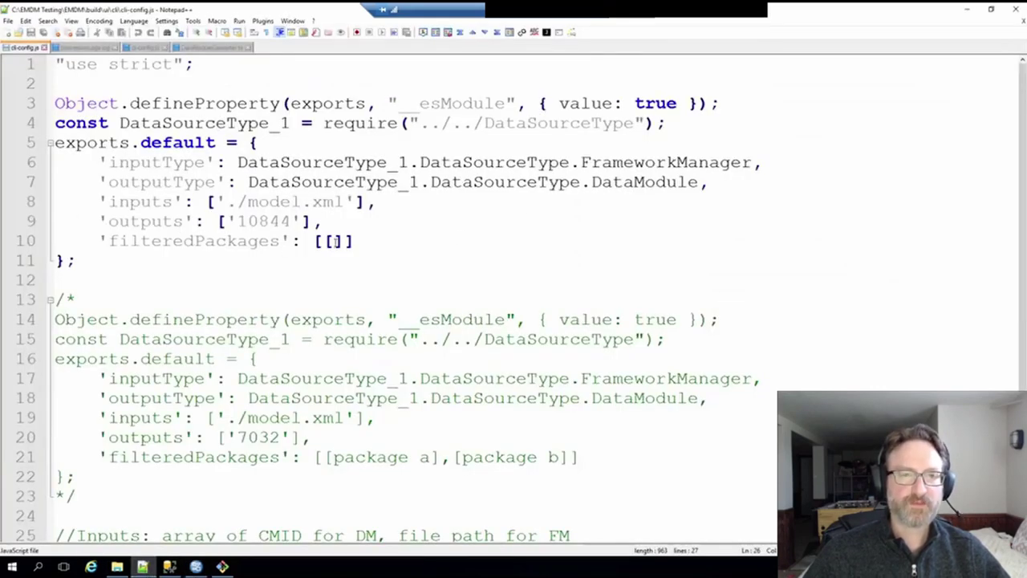
- Append [9987] after ['10844'] in the outputs entry on line 9
left_click(335, 242)
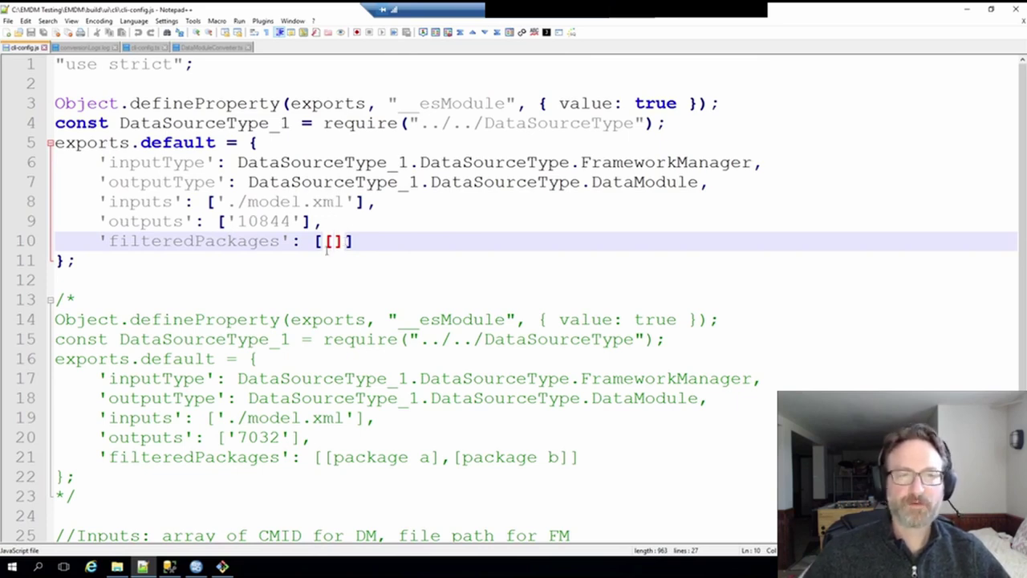
left_click_drag(228, 217, 300, 221)
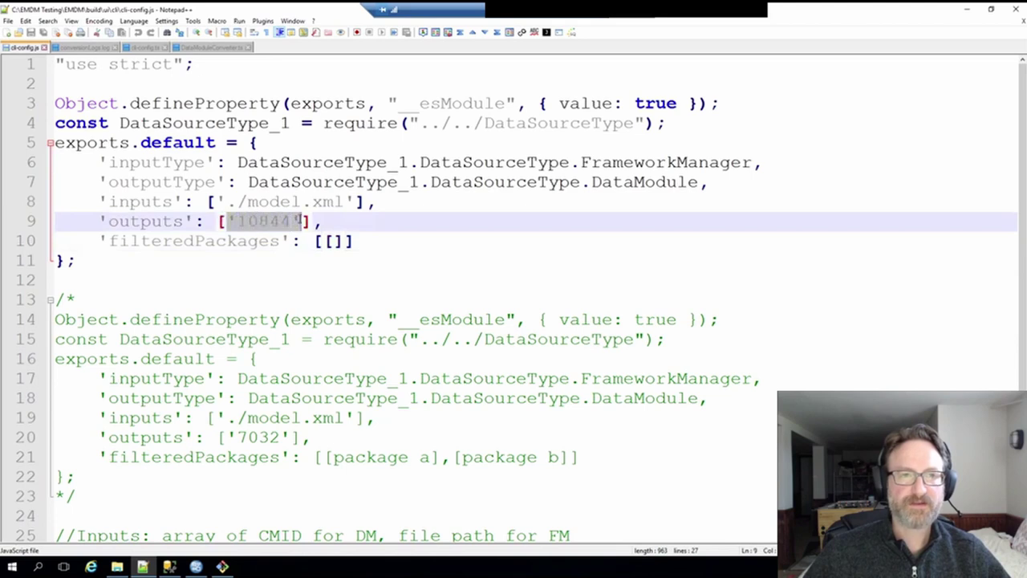
left_click(301, 222)
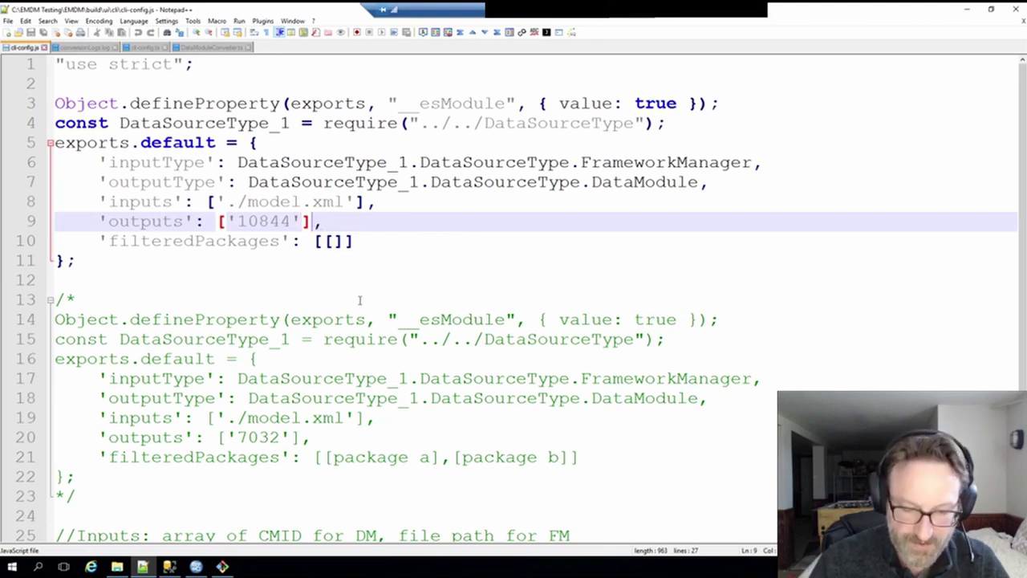
type("[")
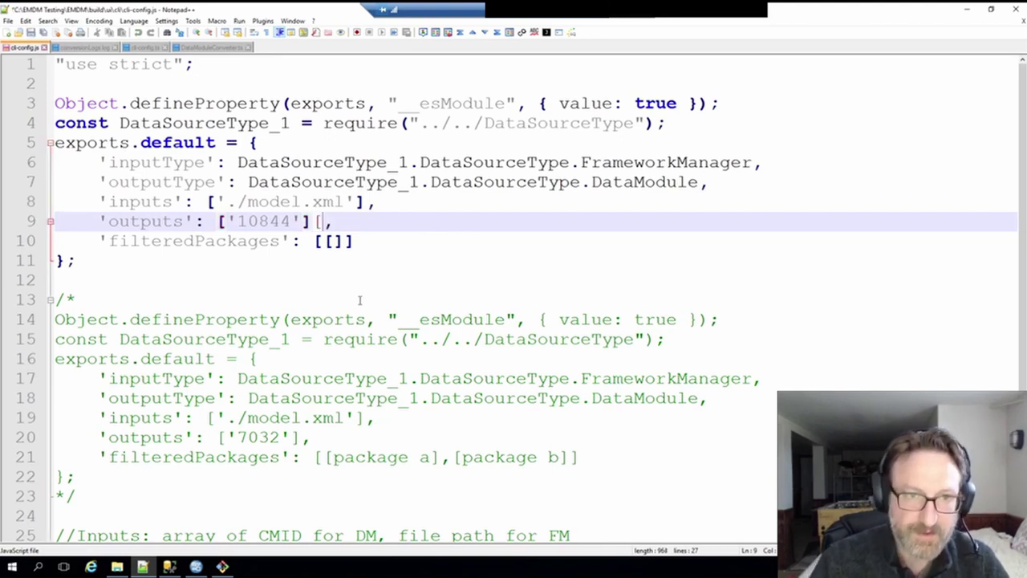
type("9987")
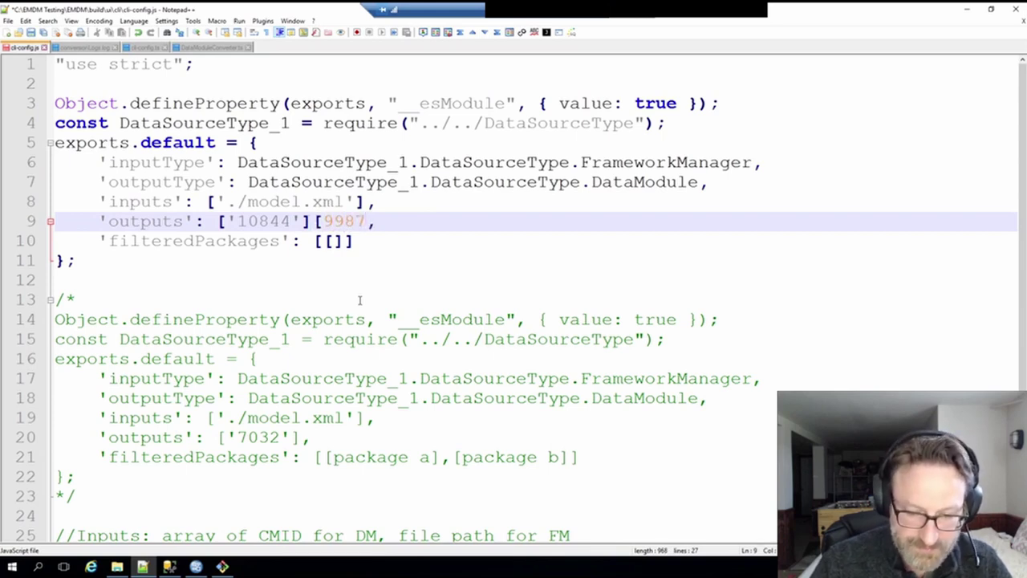
type("]")
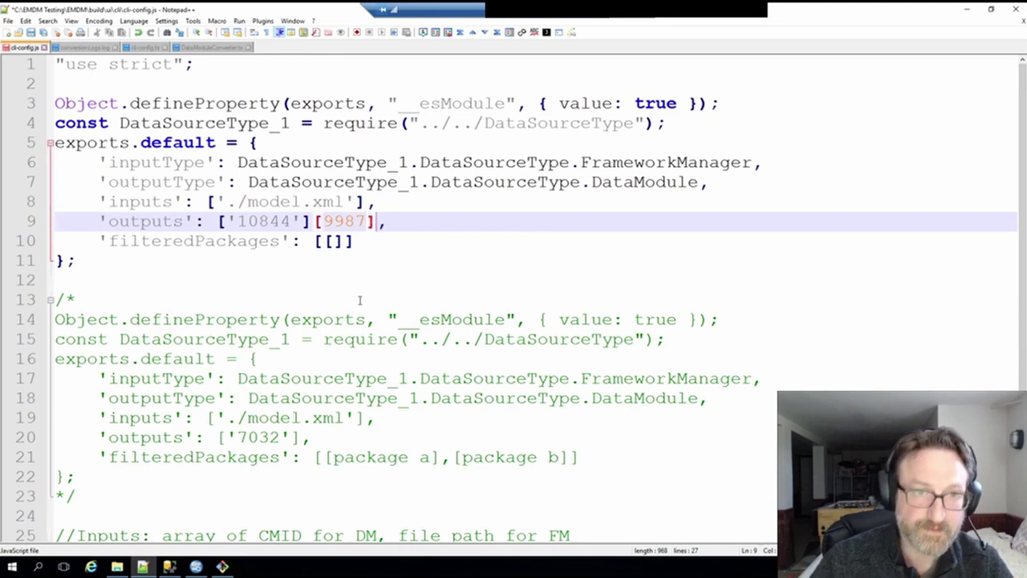
- Fill the filteredPackages list on line 10 with [package A],[Package b]
left_click(333, 243)
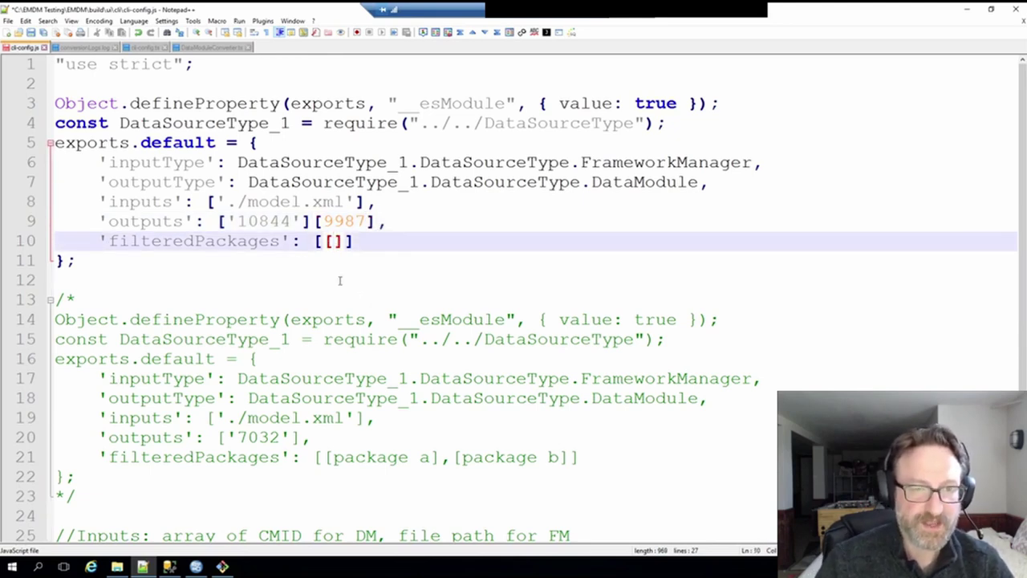
type("package ")
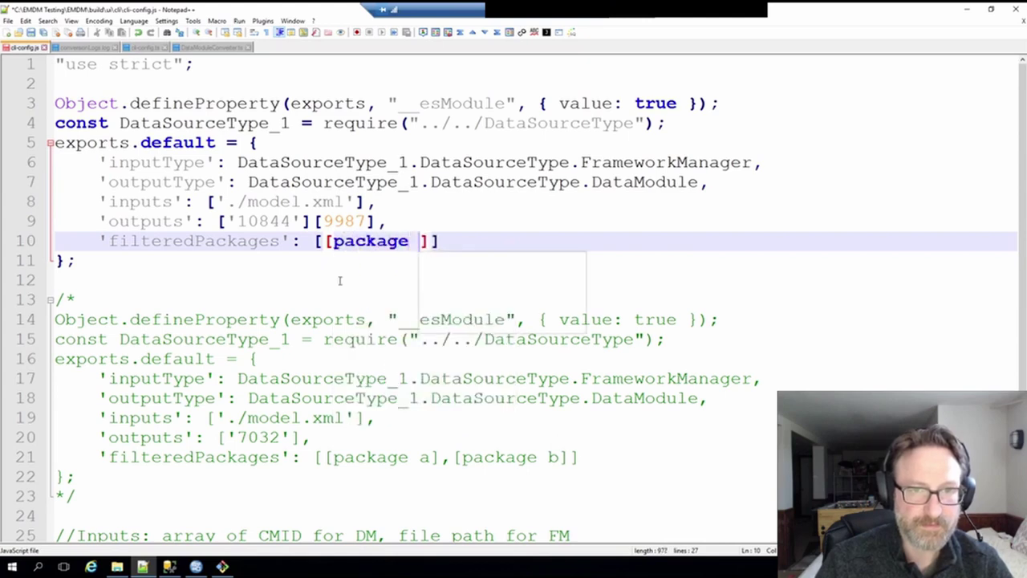
type("A")
key("Escape")
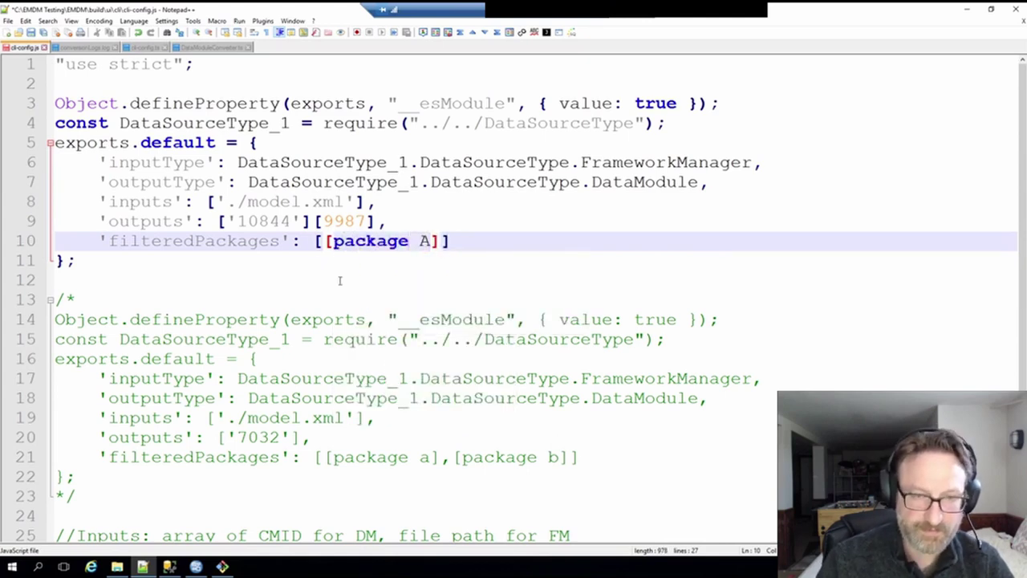
key("Right")
type(",[Package b")
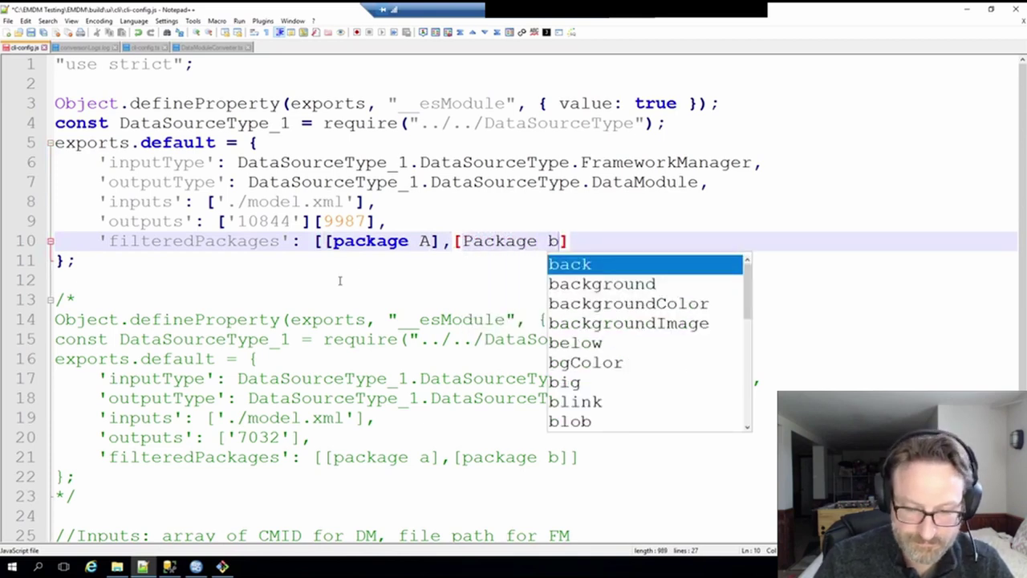
key("shift+Tab")
key("Escape")
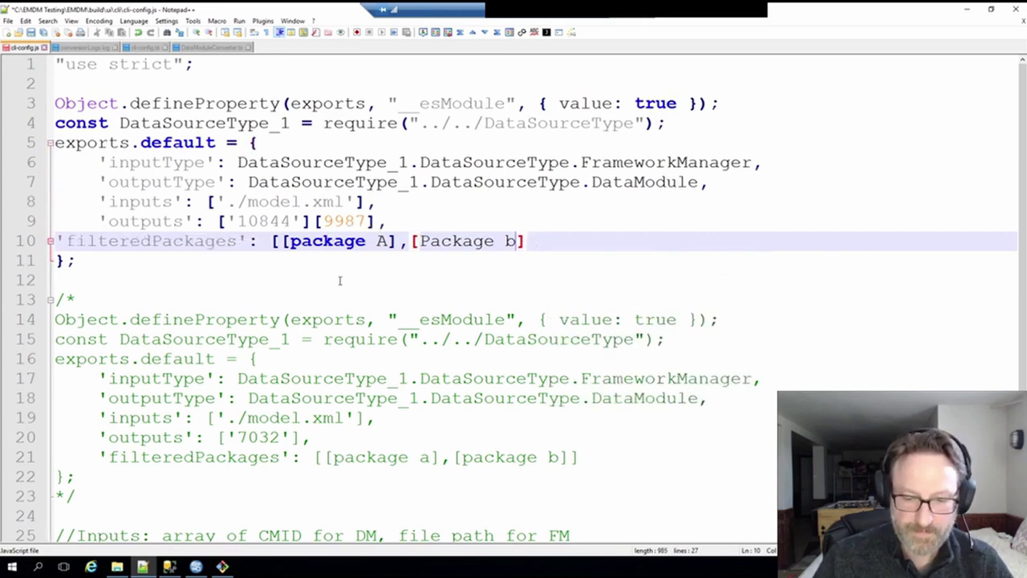
type("]")
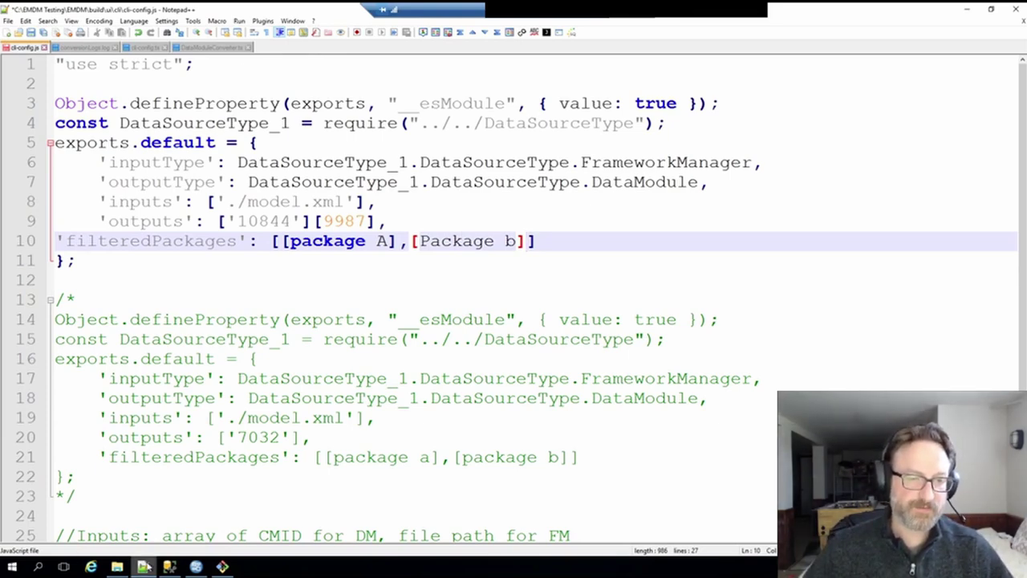
left_click(143, 566)
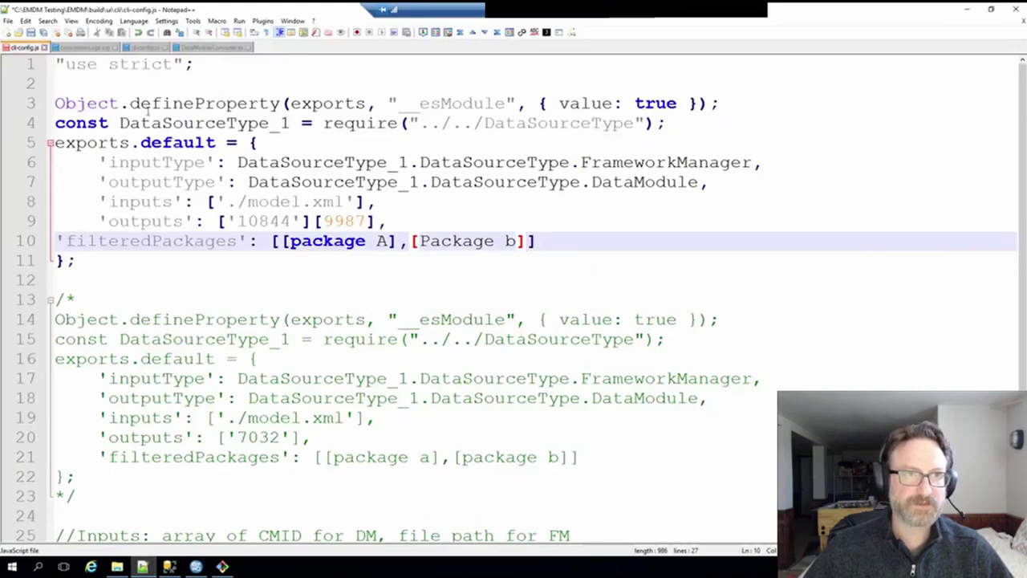
- Review the conversionLogs.log entry counts, then minimize the Notepad++ window
left_click(79, 48)
scroll(790, 291, "down", 4)
scroll(792, 289, "down", 20)
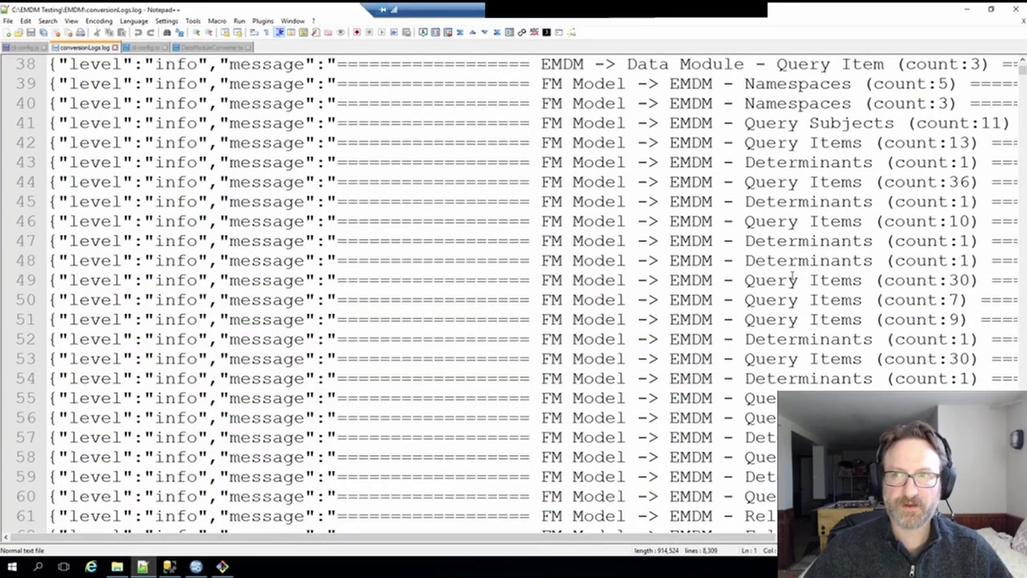
scroll(801, 260, "down", 3)
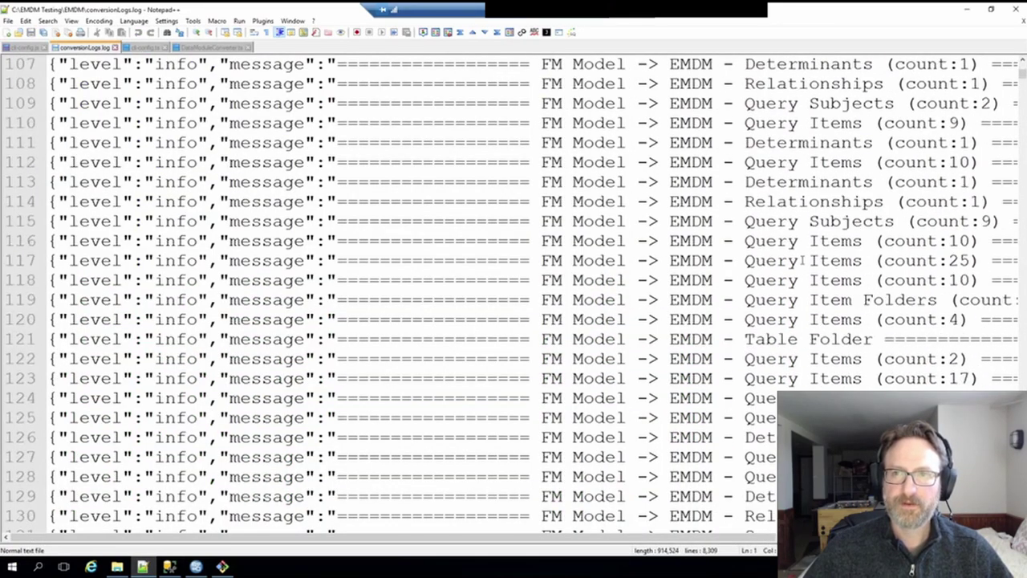
scroll(802, 260, "up", 3)
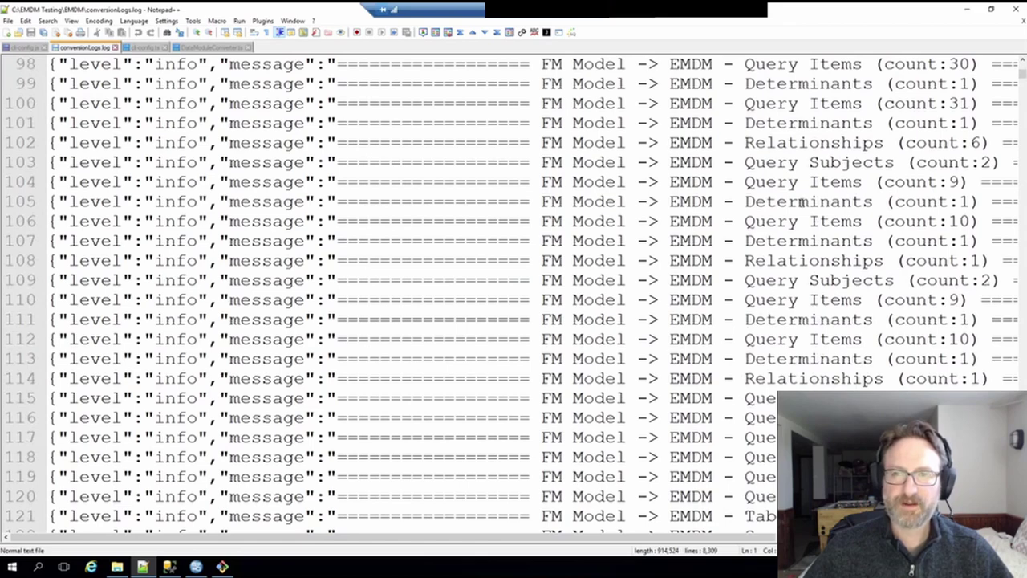
scroll(815, 318, "down", 20)
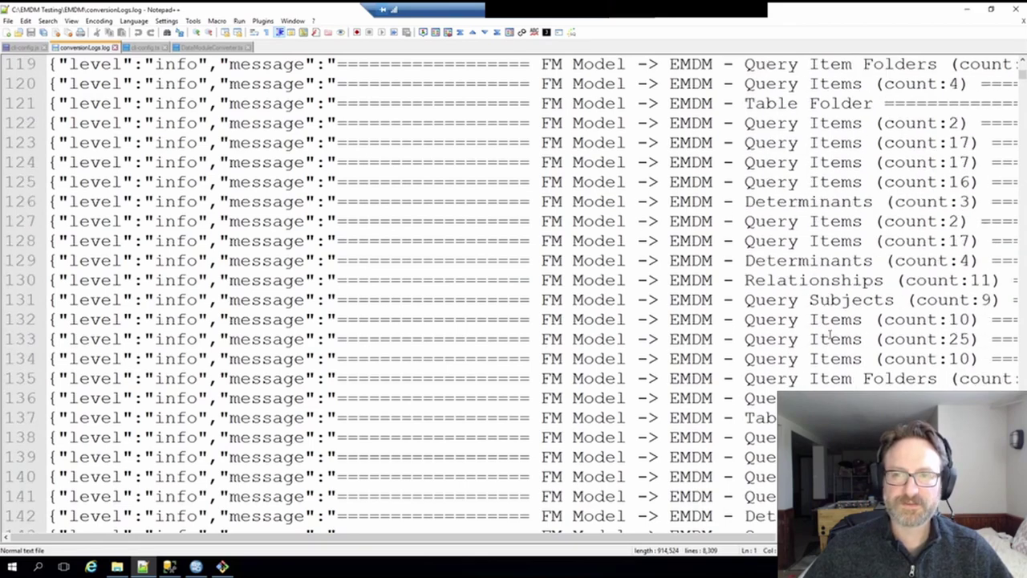
scroll(831, 335, "up", 13)
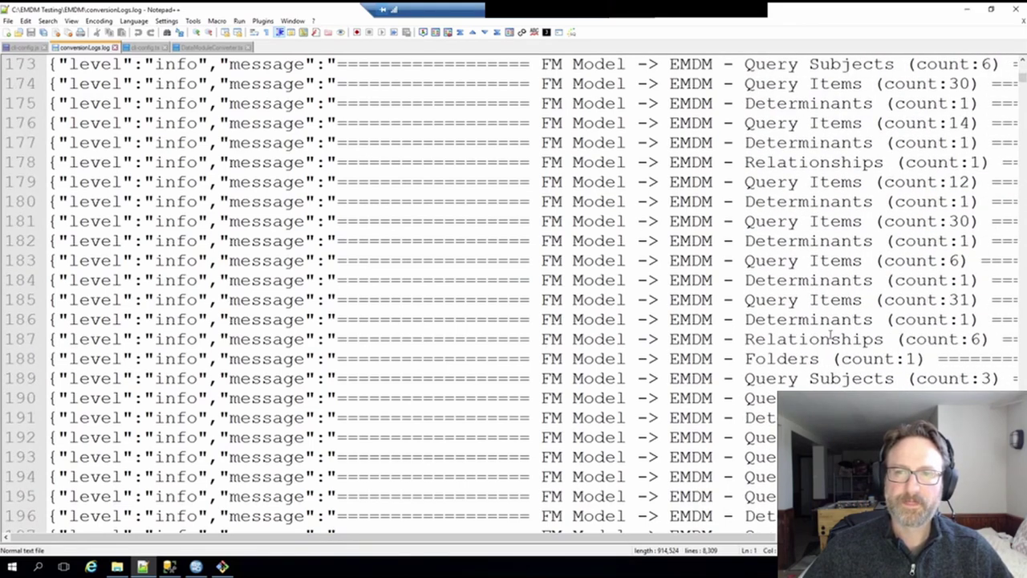
left_click(967, 9)
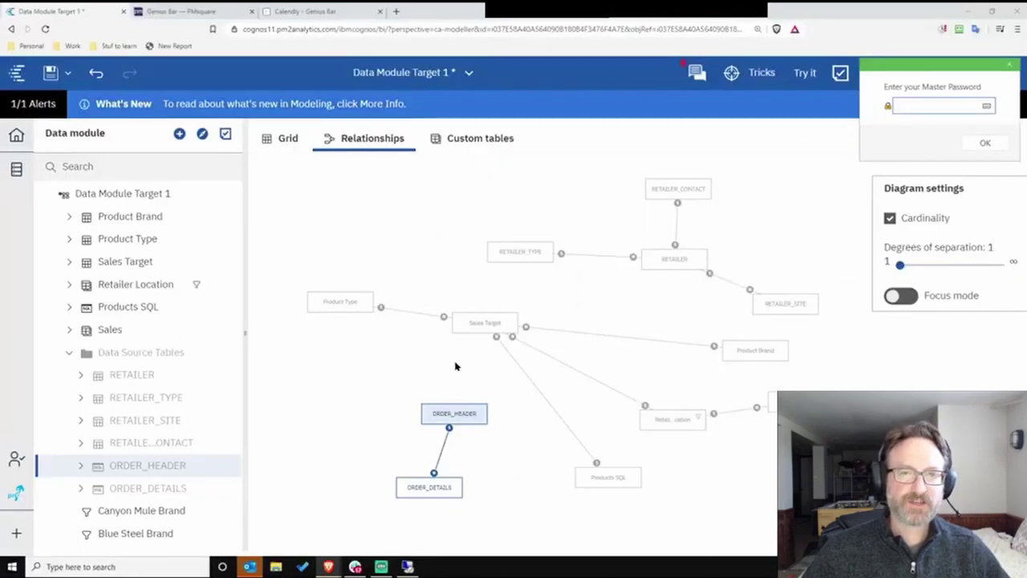
- Pan the Data Module Target 1 relationship diagram and open its add-new options
left_click_drag(402, 224, 376, 213)
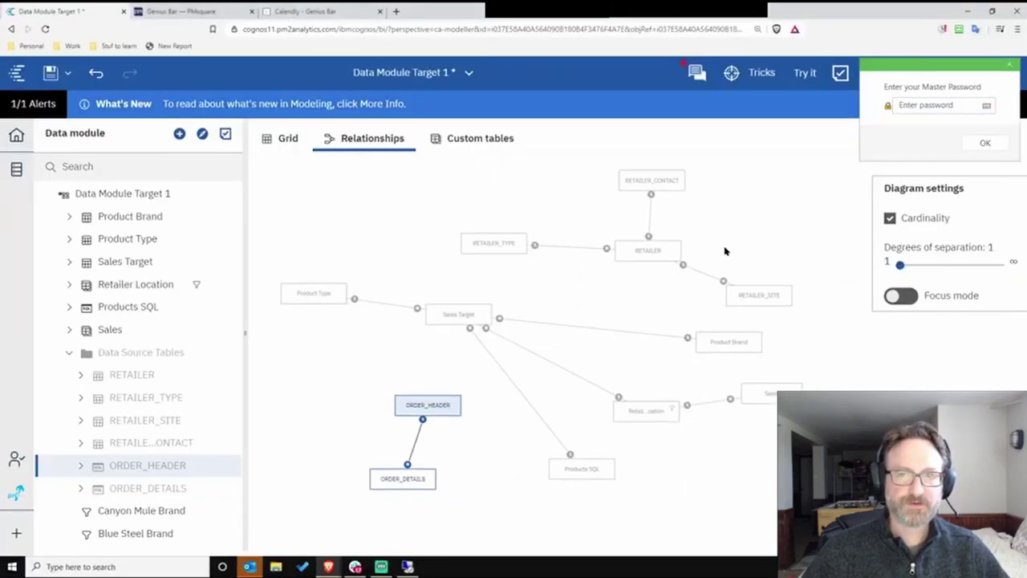
left_click(214, 194)
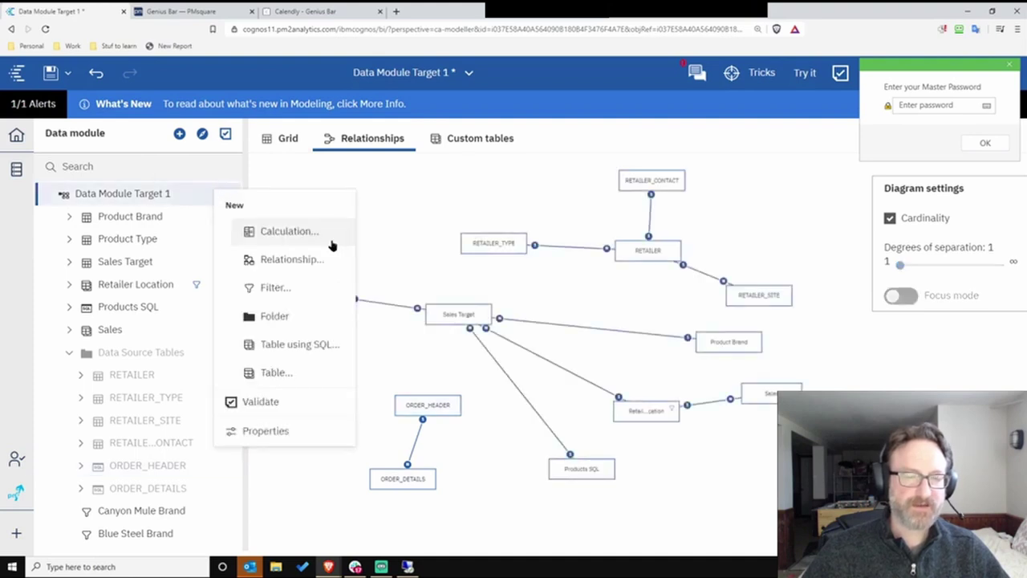
left_click(276, 374)
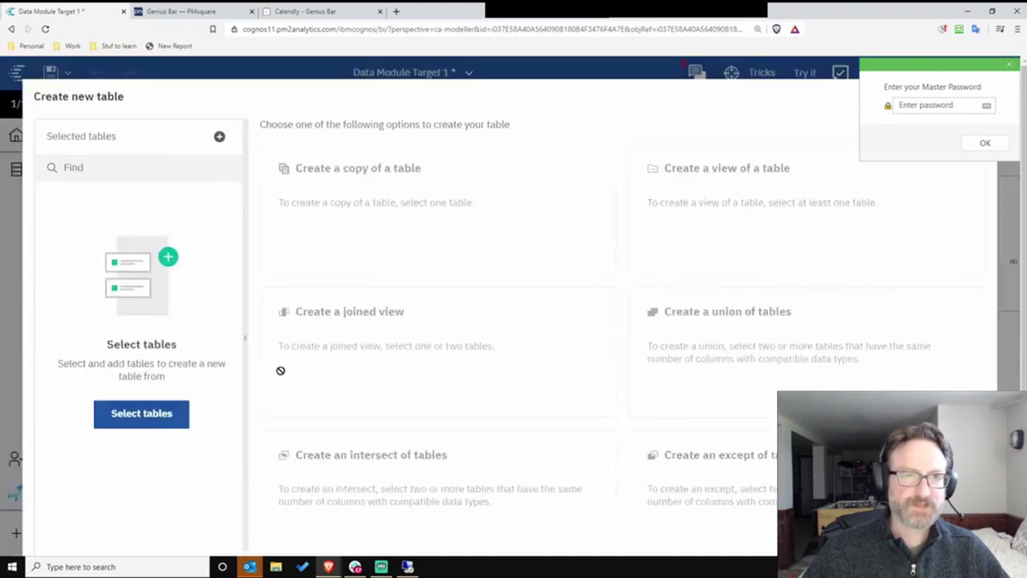
left_click(219, 136)
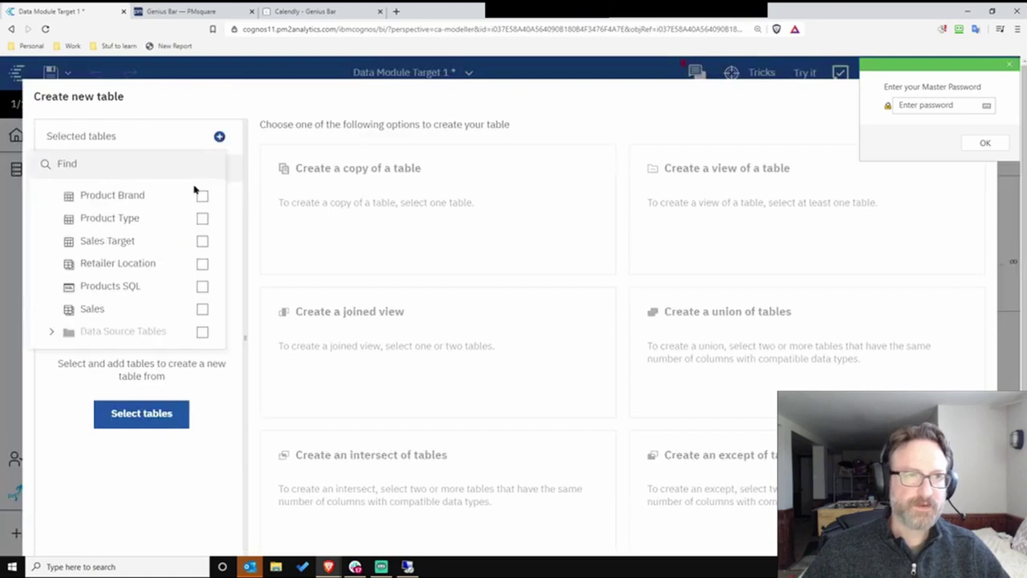
left_click(203, 195)
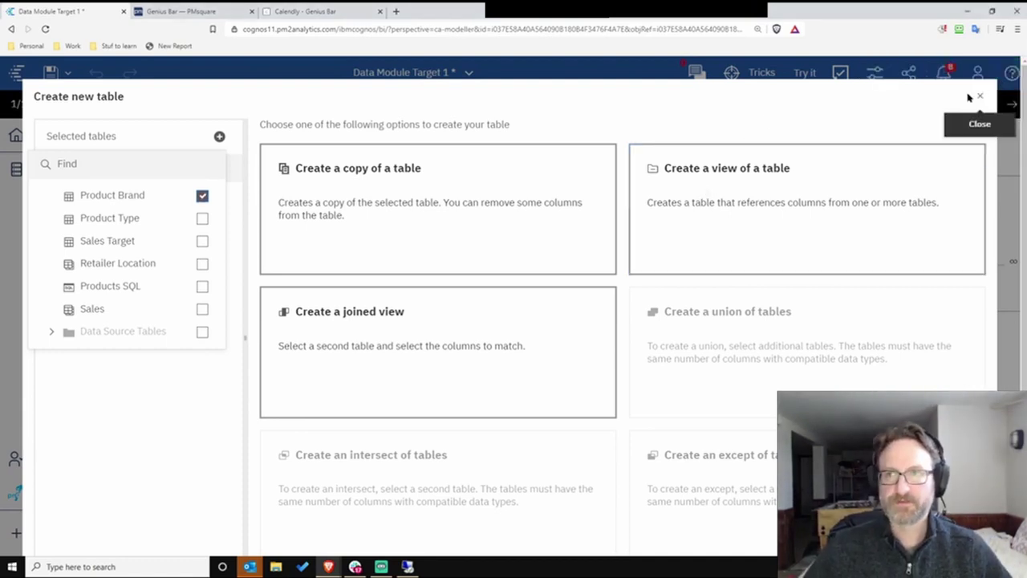
left_click(979, 96)
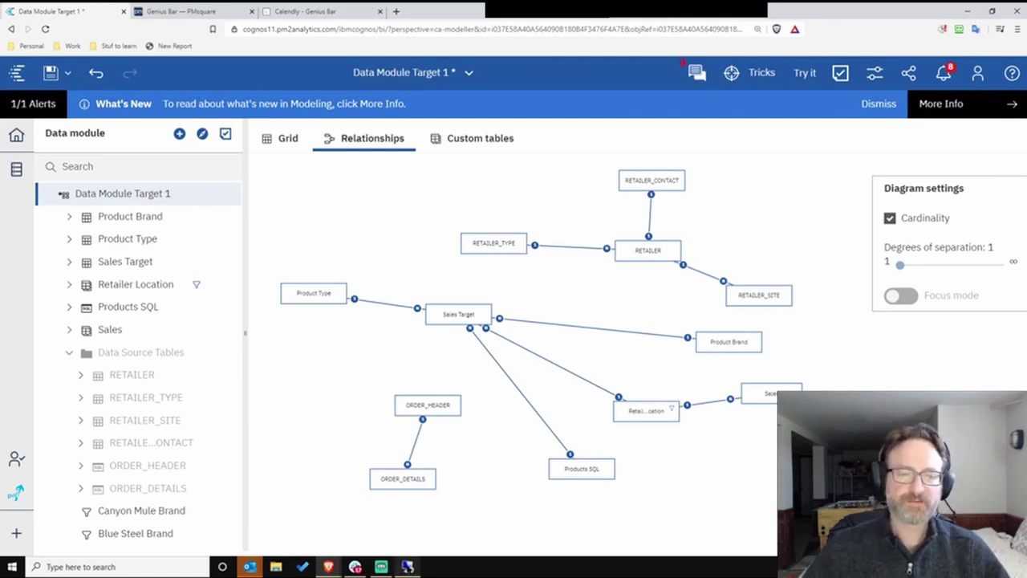
- Switch to the original Framework Manager model's great_outdoors_sales diagram
left_click(408, 567)
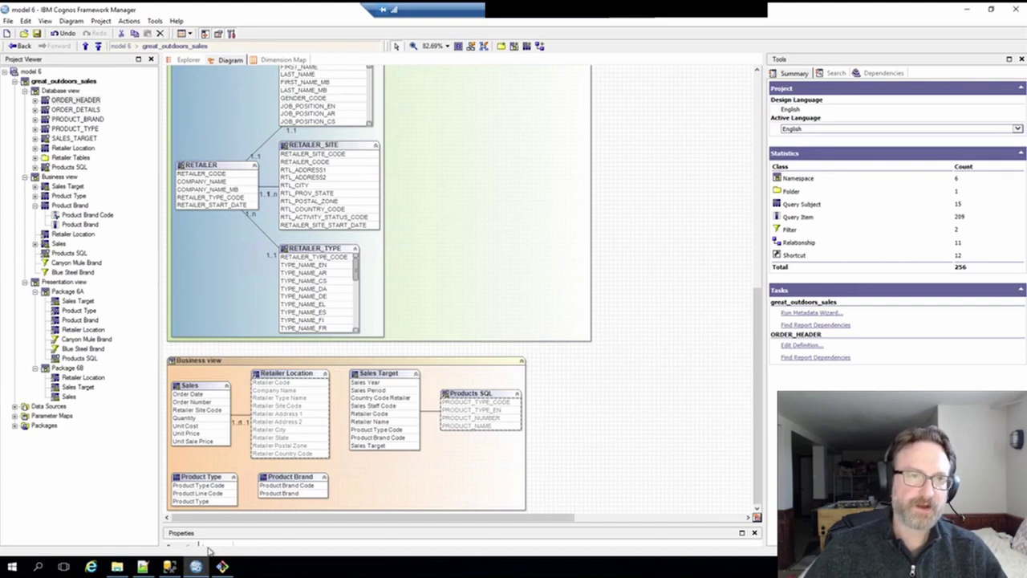
- Bring up the build folder, then maximize the browser showing the alias article
left_click(119, 567)
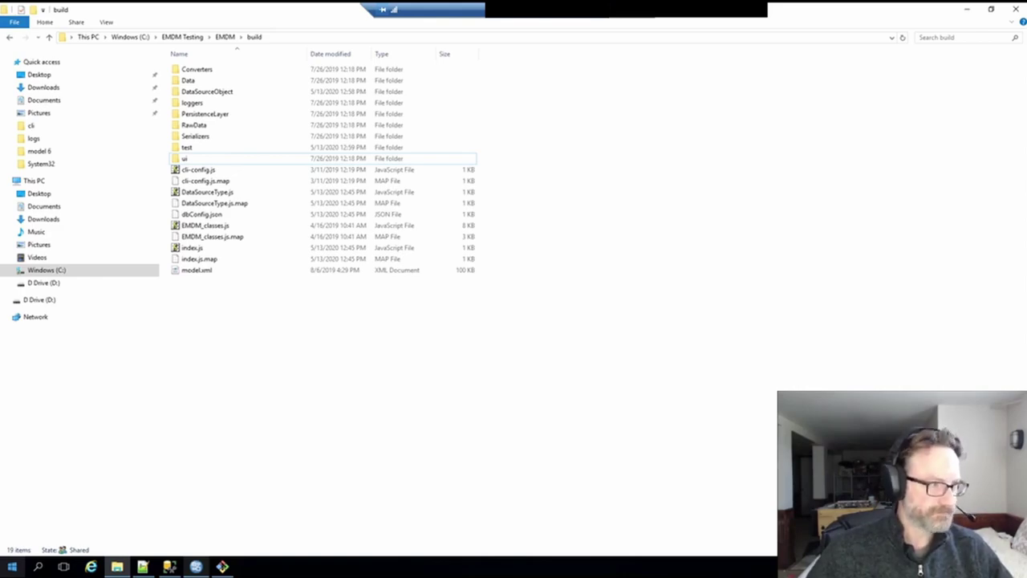
double_click(401, 211)
- Read down to 'So What's the Solution?' and move the Alias Shortcuts tab into its own window
scroll(580, 257, "down", 5)
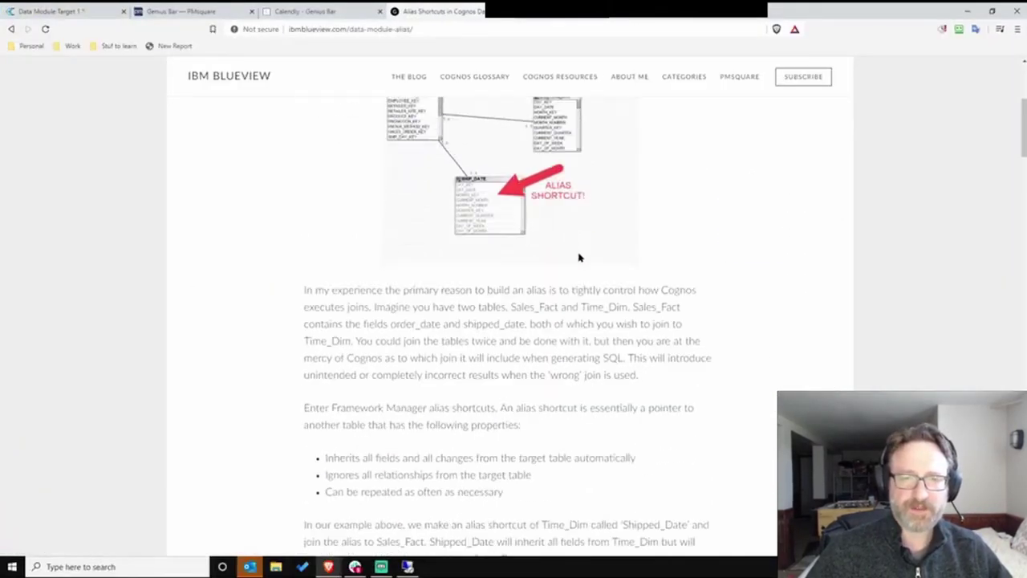
scroll(580, 257, "down", 6)
scroll(609, 218, "up", 7)
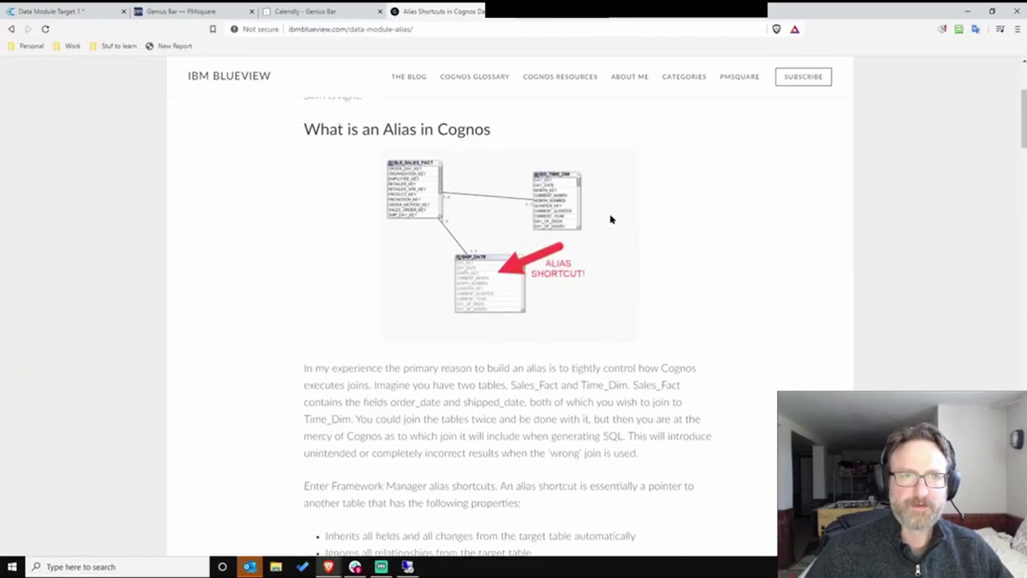
scroll(610, 218, "up", 3)
scroll(436, 241, "down", 2)
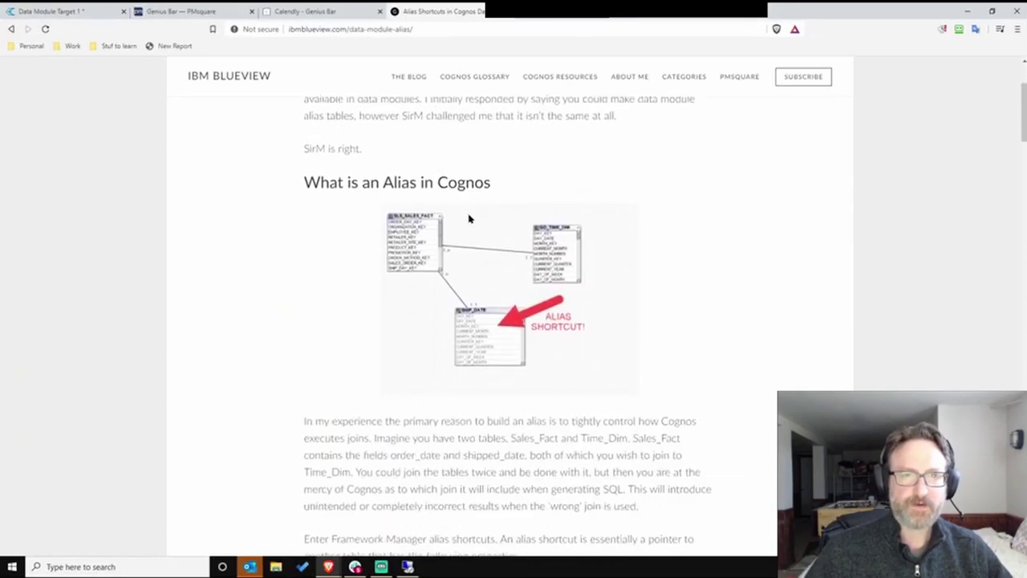
scroll(470, 218, "down", 2)
scroll(431, 217, "up", 1)
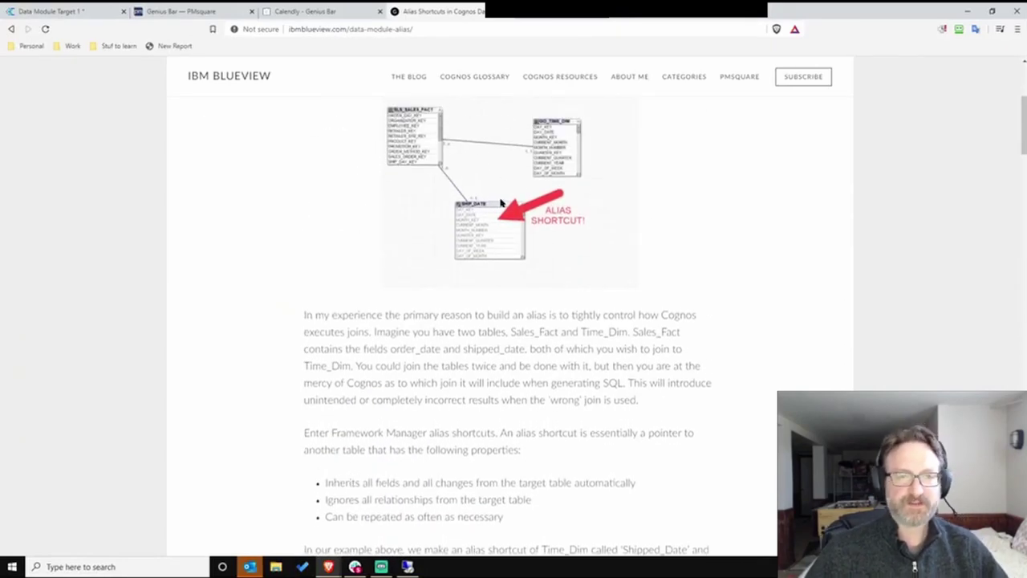
scroll(501, 203, "down", 2)
scroll(481, 217, "down", 4)
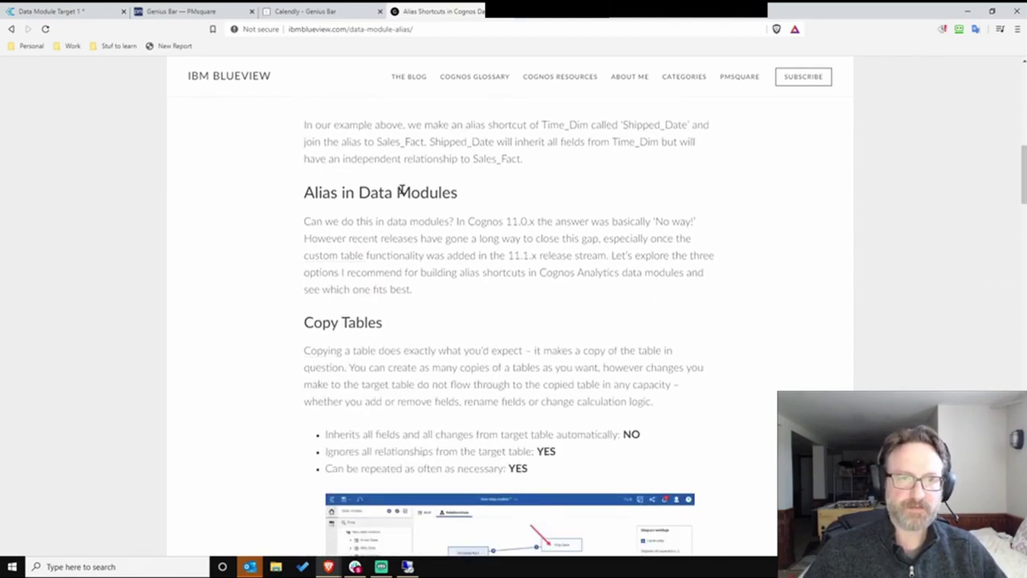
scroll(401, 210, "down", 2)
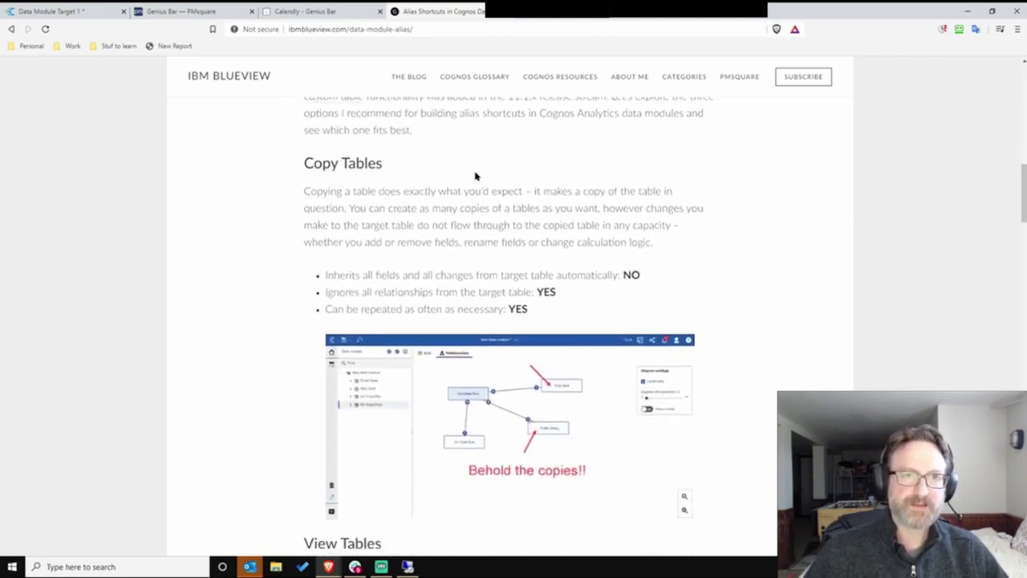
scroll(477, 175, "down", 1)
scroll(396, 174, "down", 3)
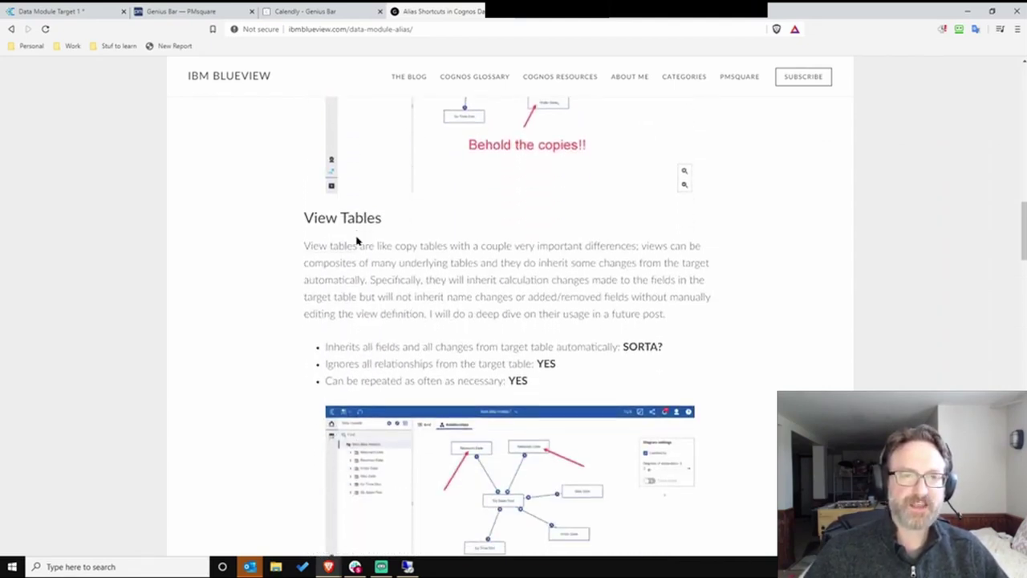
scroll(357, 241, "down", 10)
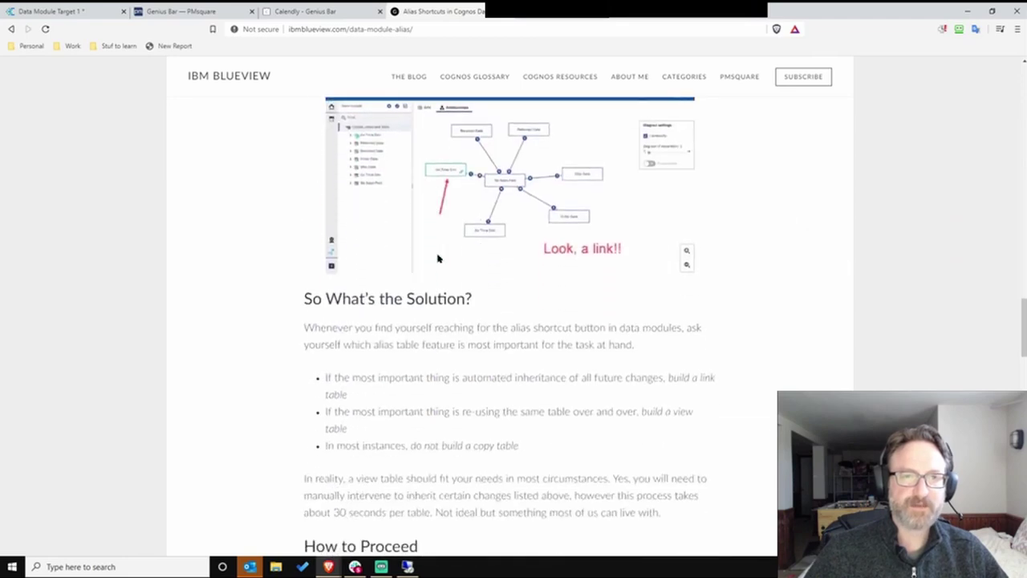
scroll(437, 257, "up", 2)
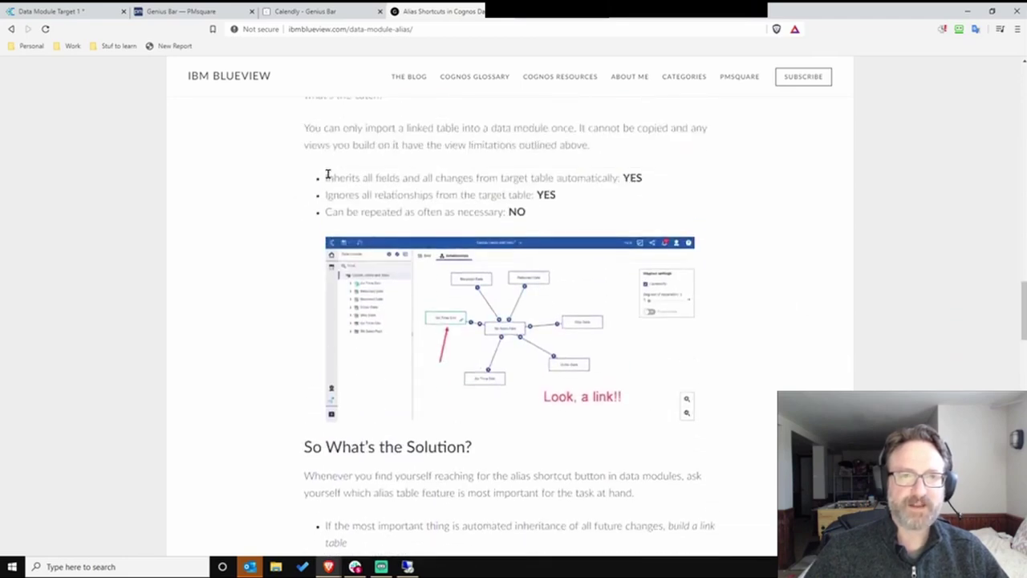
scroll(328, 173, "down", 3)
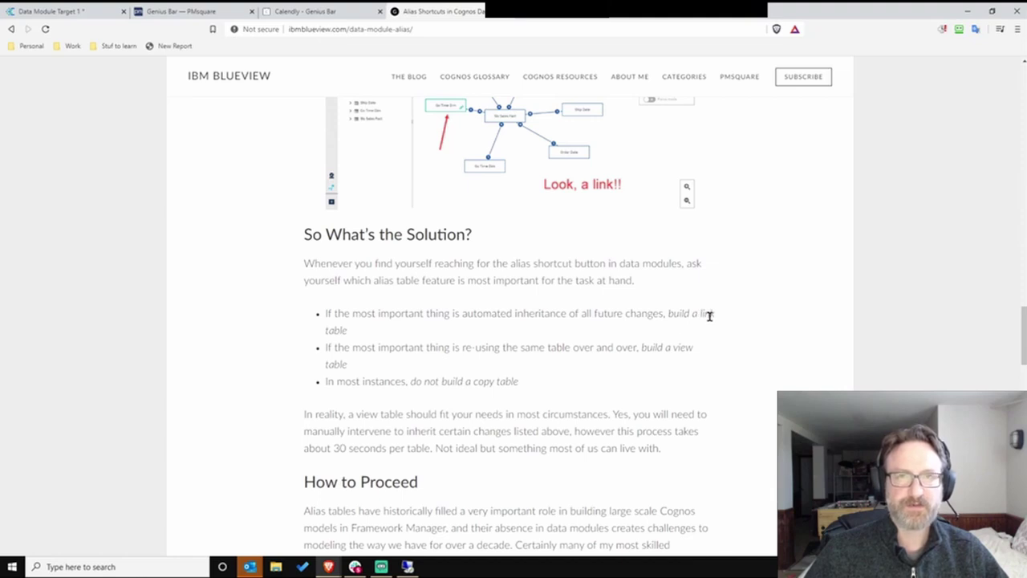
scroll(486, 253, "up", 1)
scroll(418, 277, "down", 2)
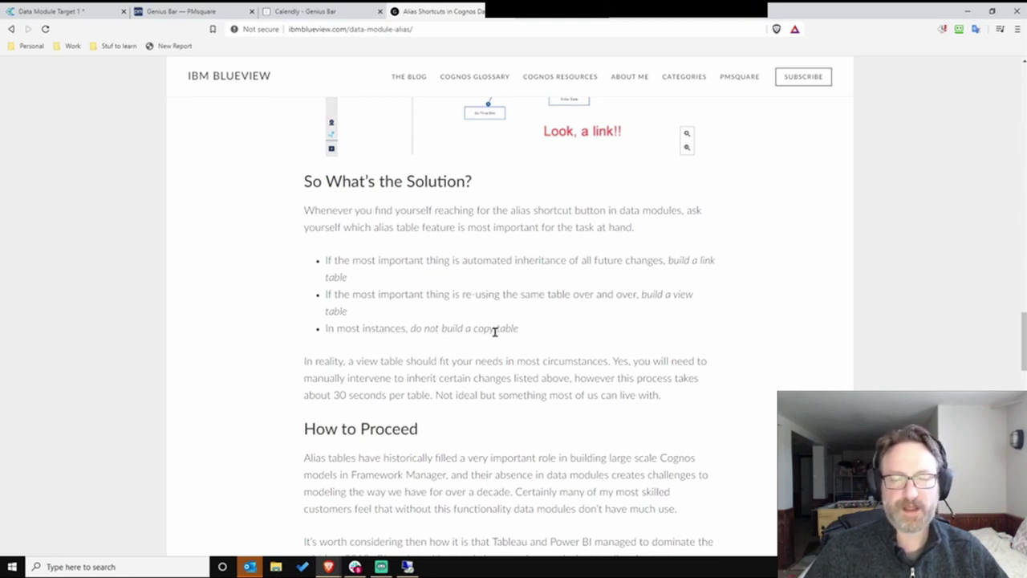
left_click_drag(461, 11, 7, 289)
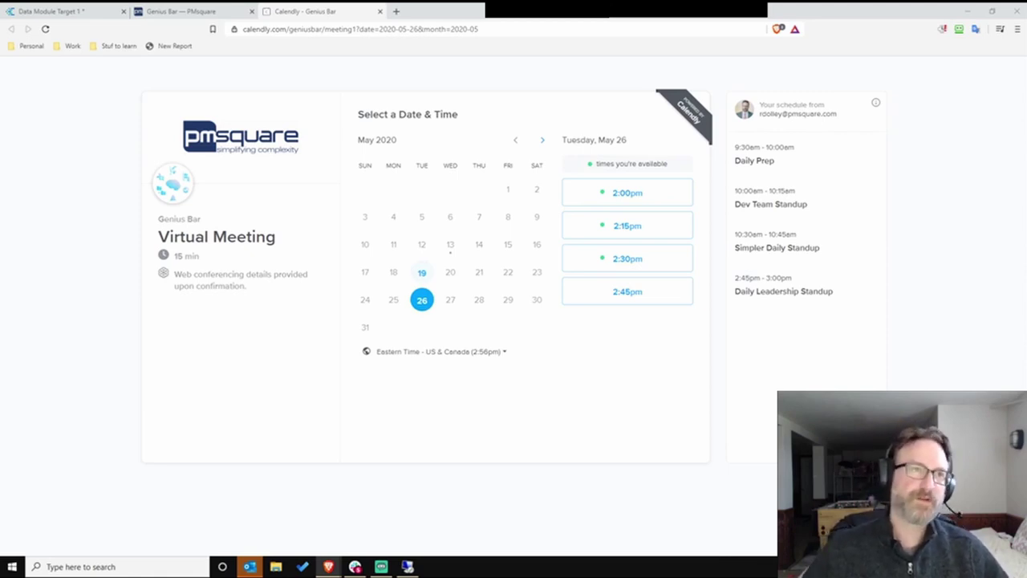
- Return to the Data Module Target 1 tab in IBM Cognos Analytics
left_click(94, 12)
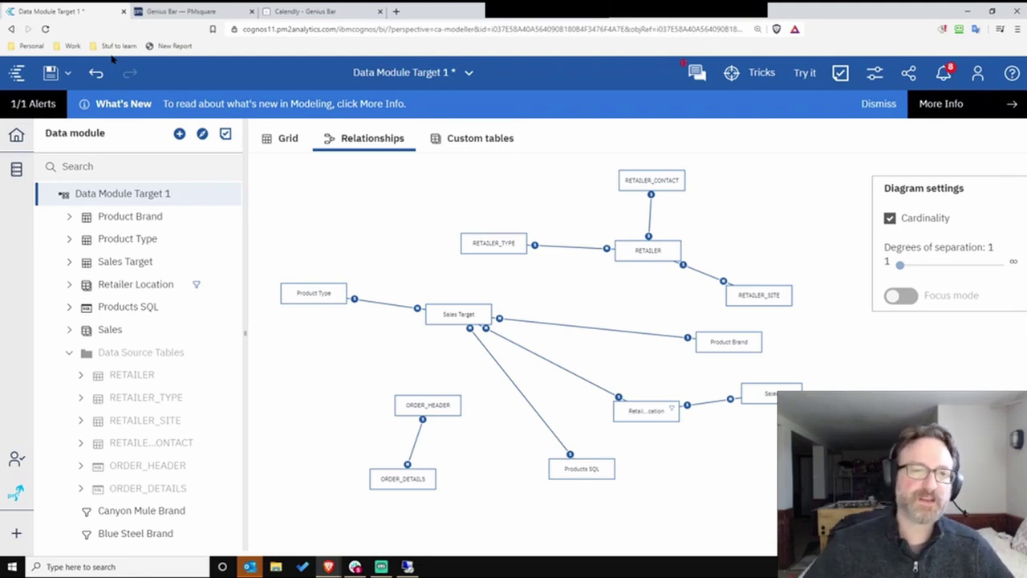
- Highlight Retailer Location's relationships in the diagram, then select the Canyon Mule Brand filter
left_click(118, 294)
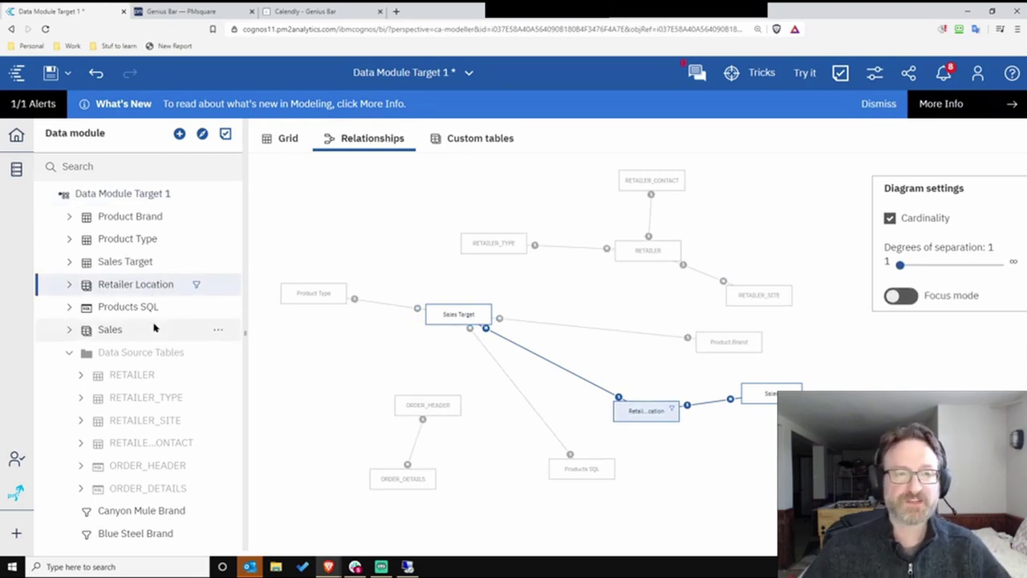
left_click(132, 512)
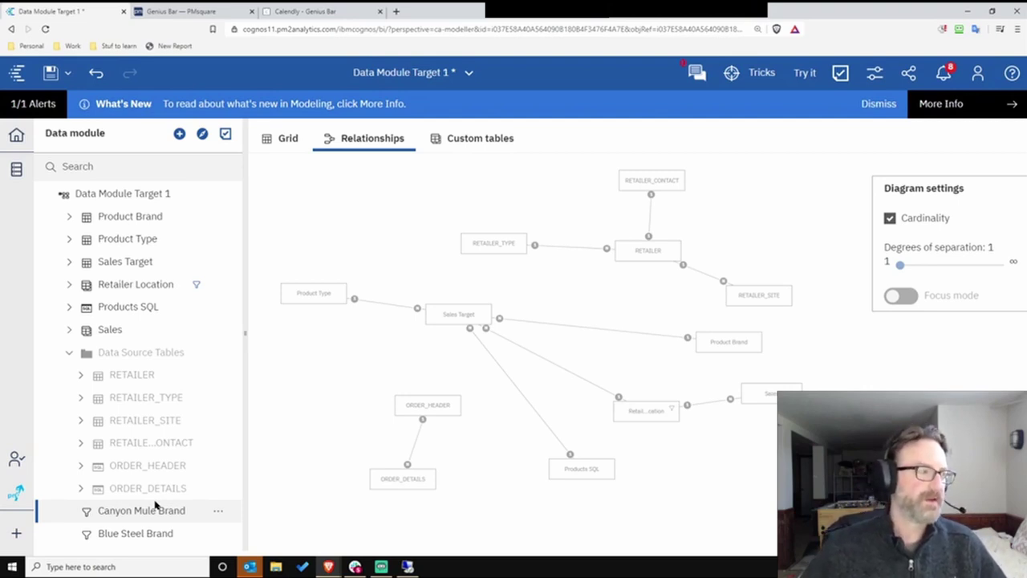
left_click(157, 504)
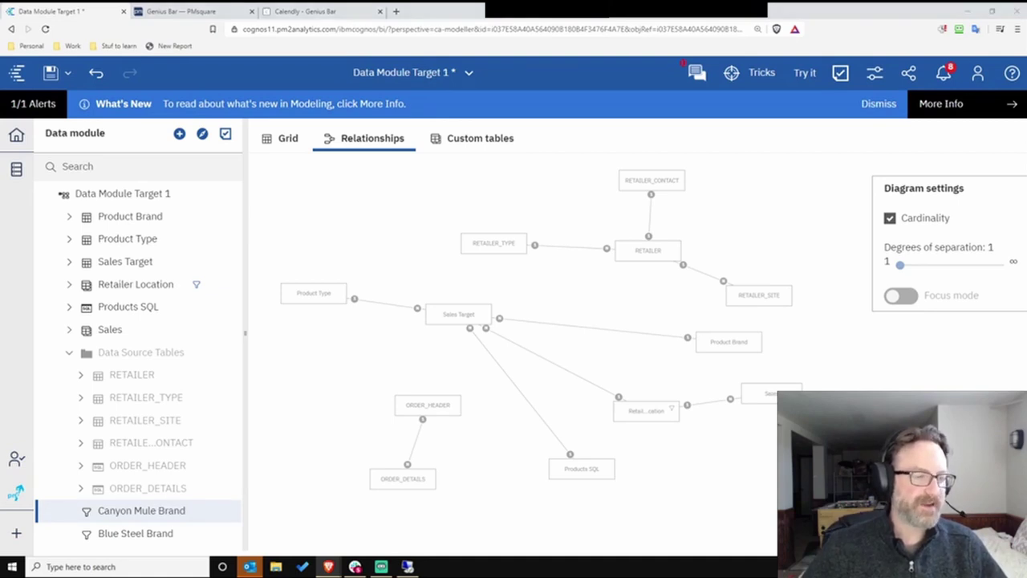
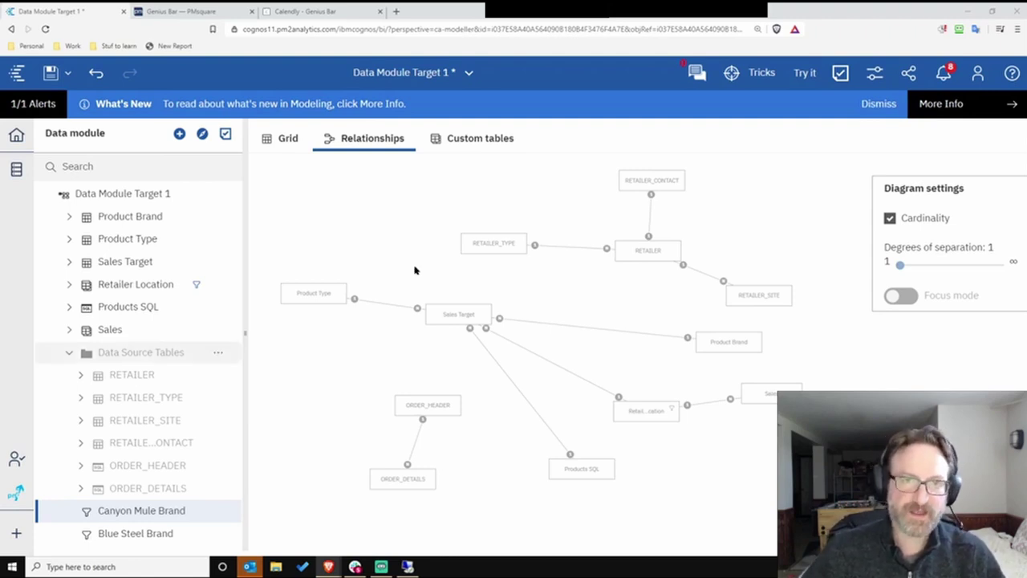
- Select the Data Module Target 1 root and scroll its JSON metadata from version 10.0 to the RETAILER query items
left_click(358, 187)
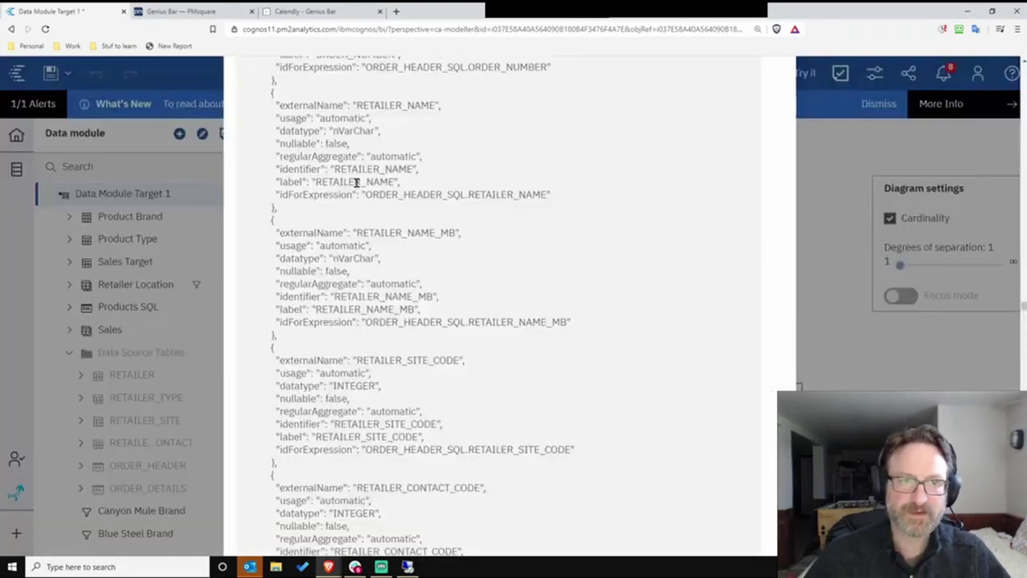
scroll(570, 299, "up", 6)
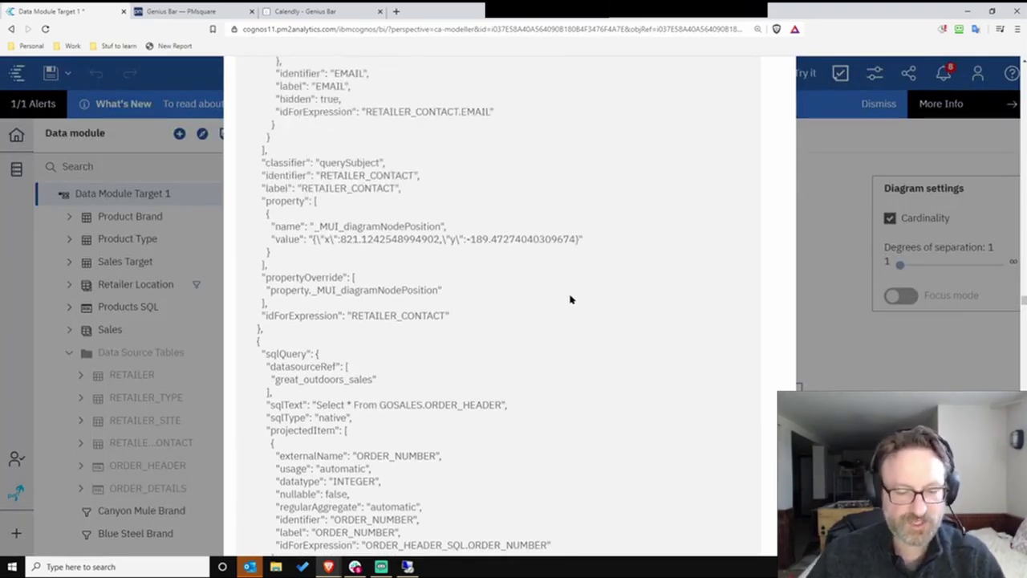
scroll(570, 299, "up", 9)
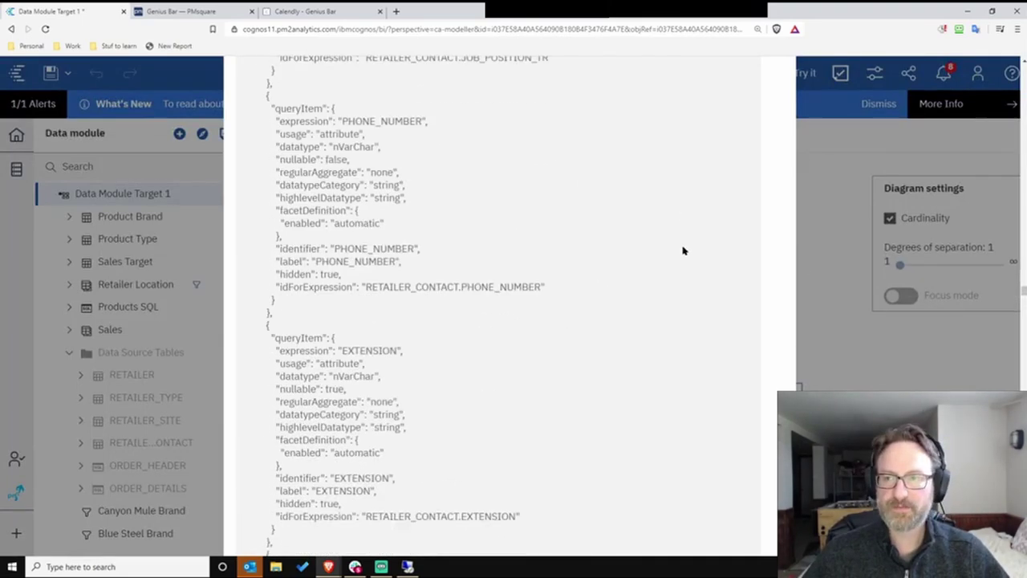
scroll(683, 251, "up", 3)
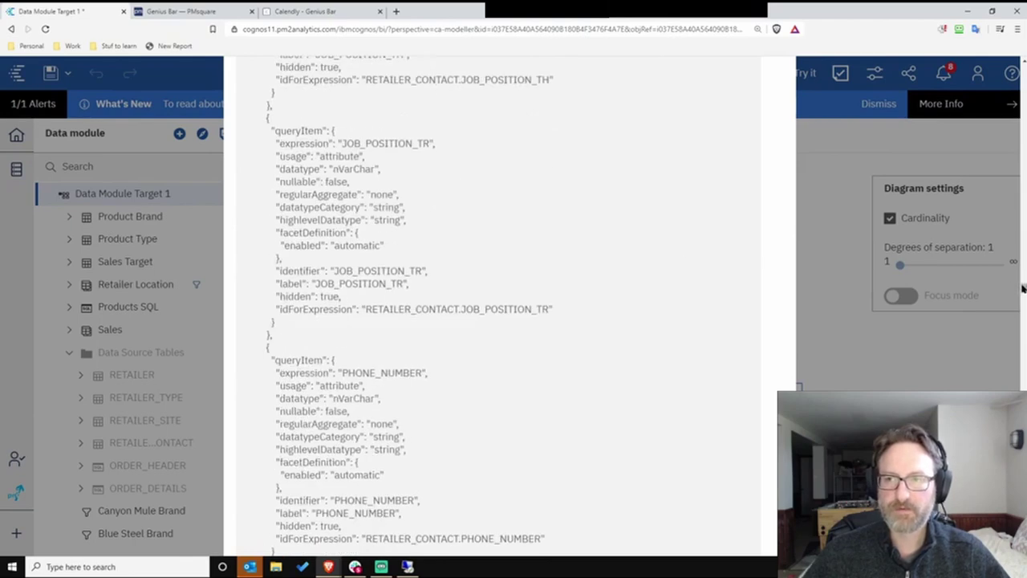
left_click_drag(1023, 289, 1004, 40)
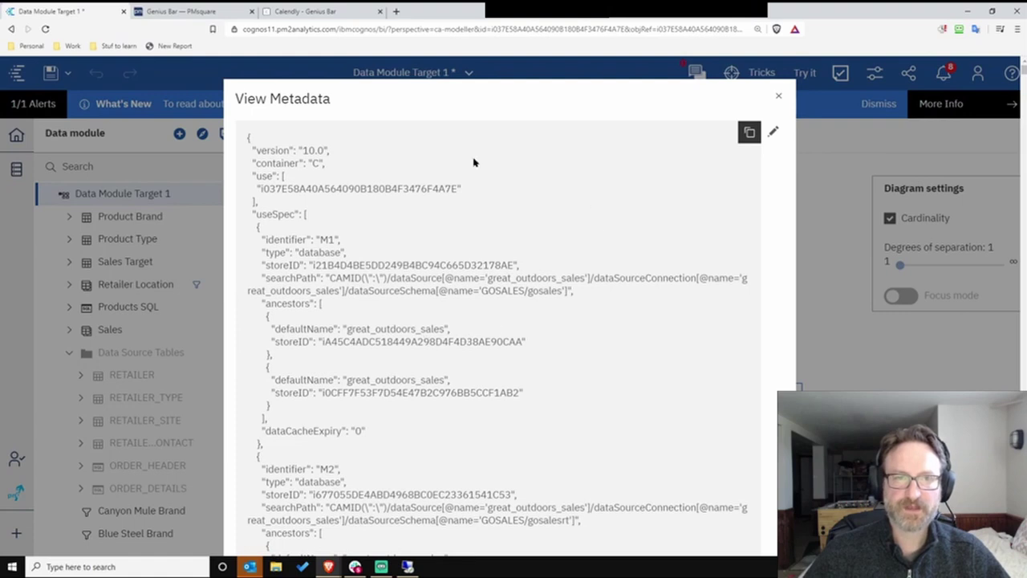
scroll(608, 273, "down", 3)
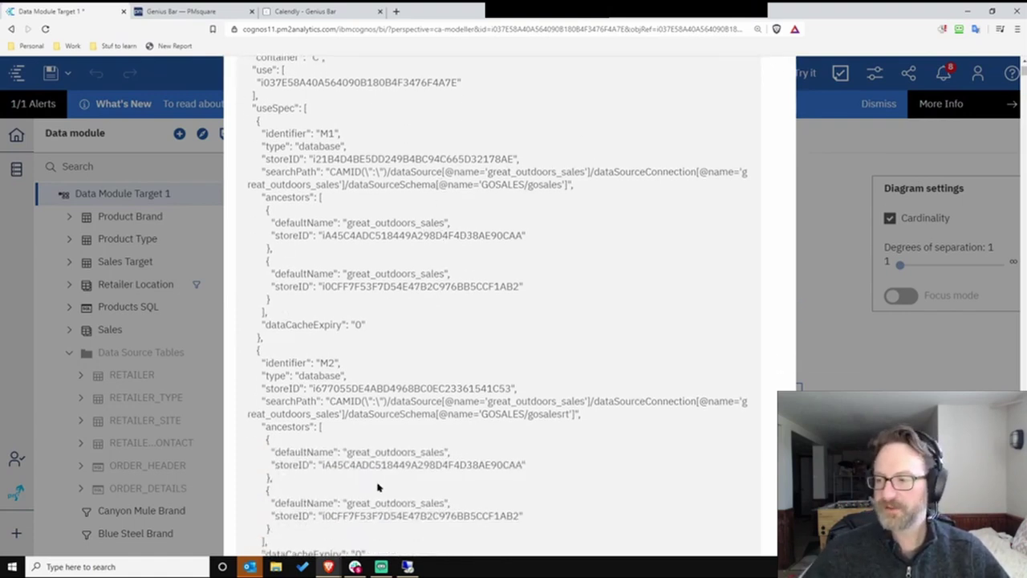
scroll(506, 357, "down", 10)
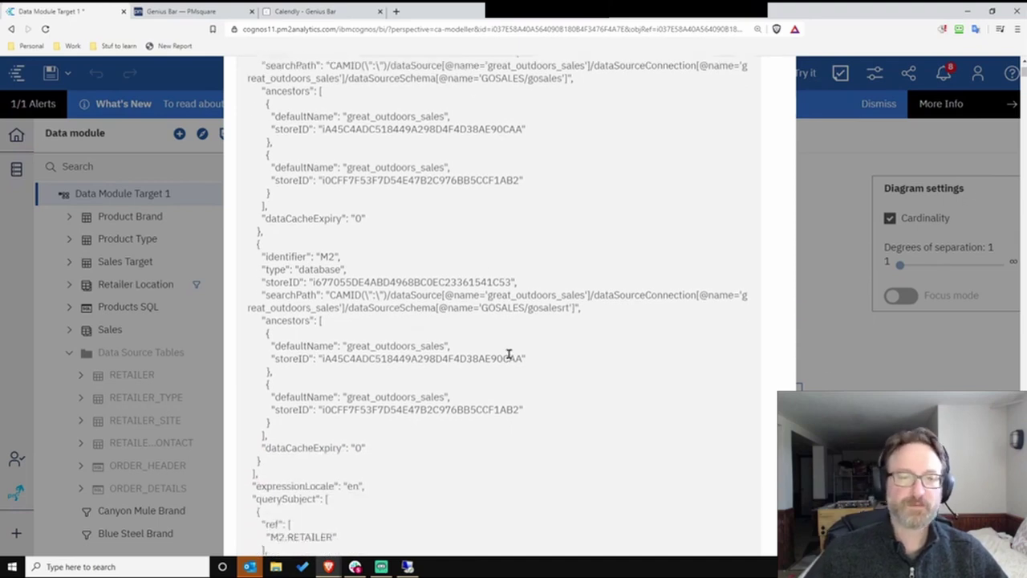
scroll(570, 331, "down", 3)
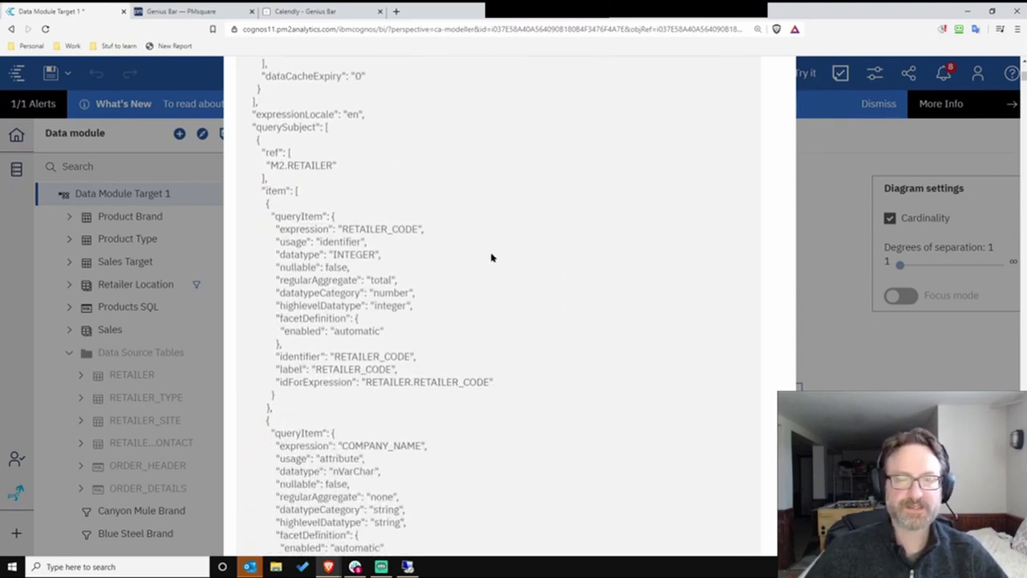
scroll(553, 346, "down", 10)
scroll(634, 254, "down", 1)
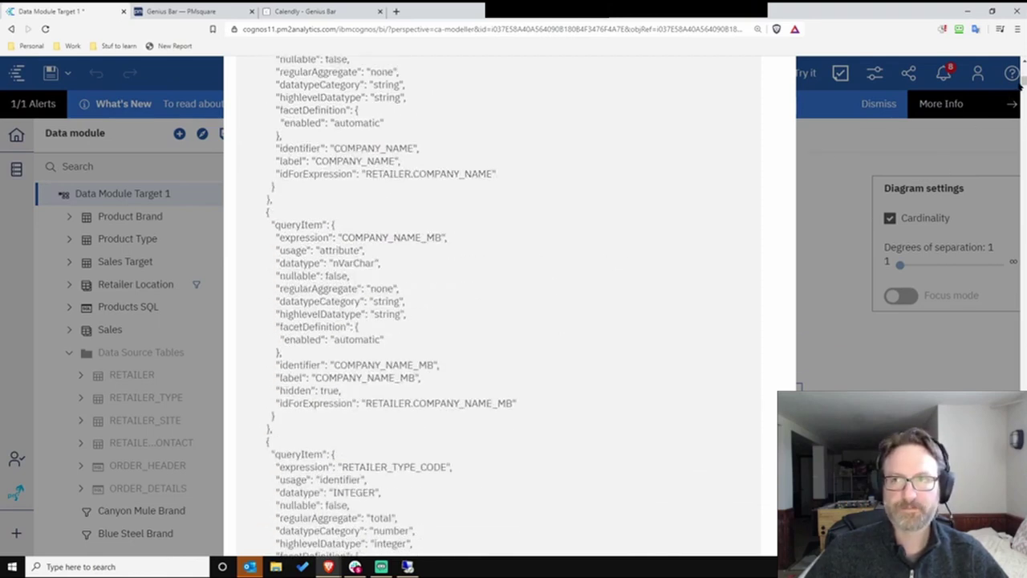
left_click_drag(1023, 83, 1023, 69)
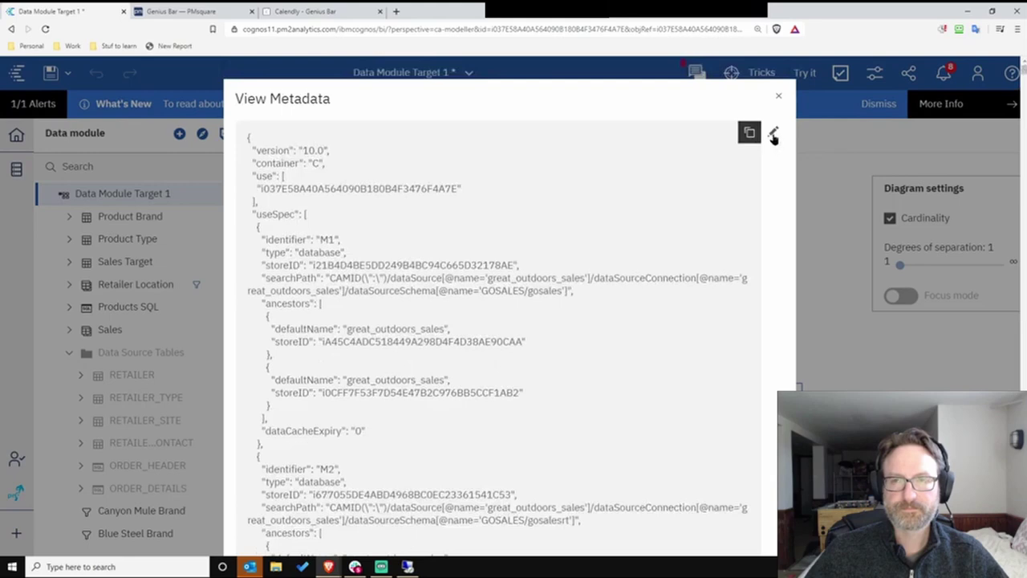
- Make the JSON editable, close View Metadata, and switch to the PMsquare Genius Bar browser tab
left_click(773, 132)
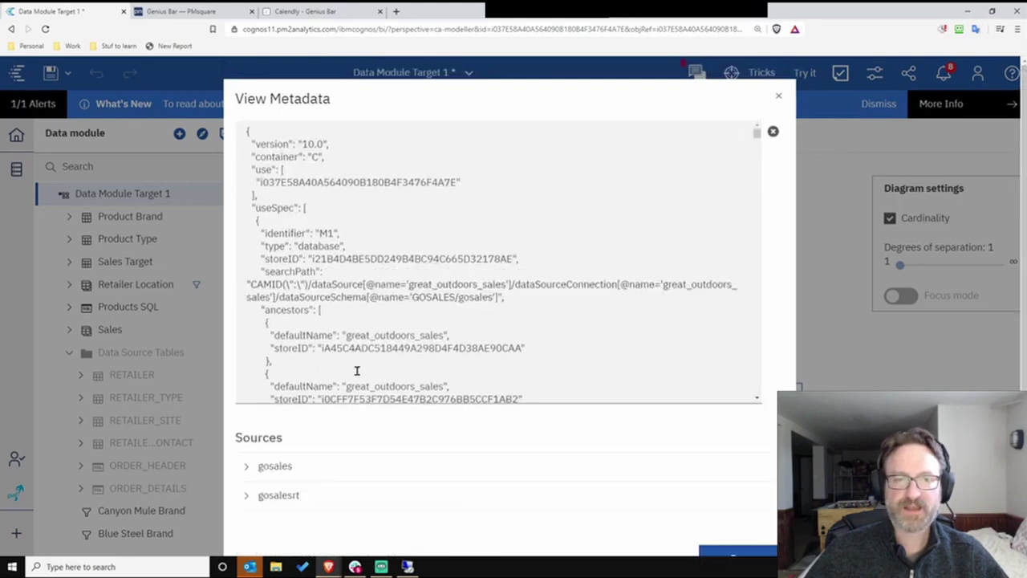
left_click(781, 95)
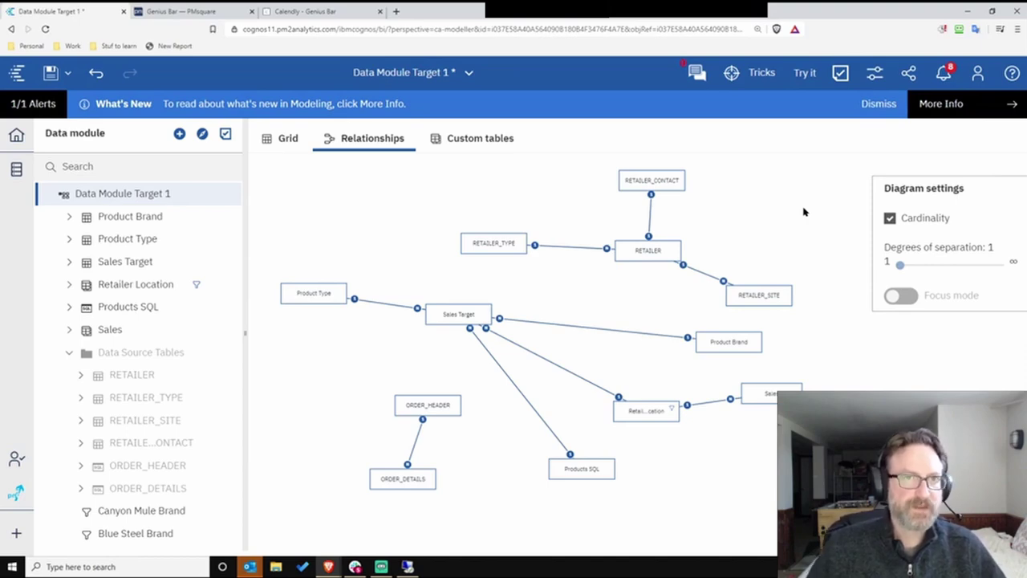
left_click(210, 8)
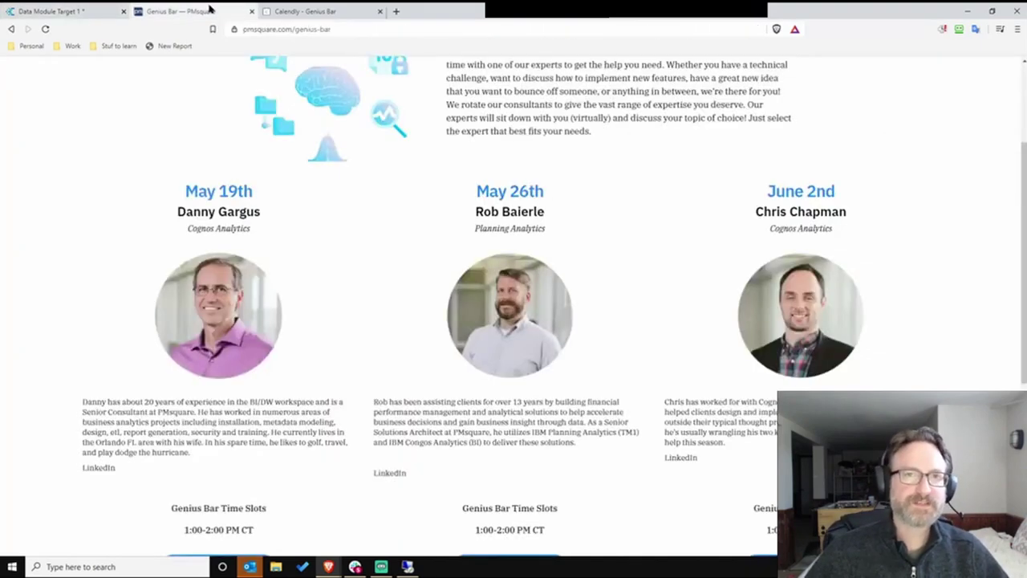
scroll(439, 221, "up", 3)
mouse_move(749, 101)
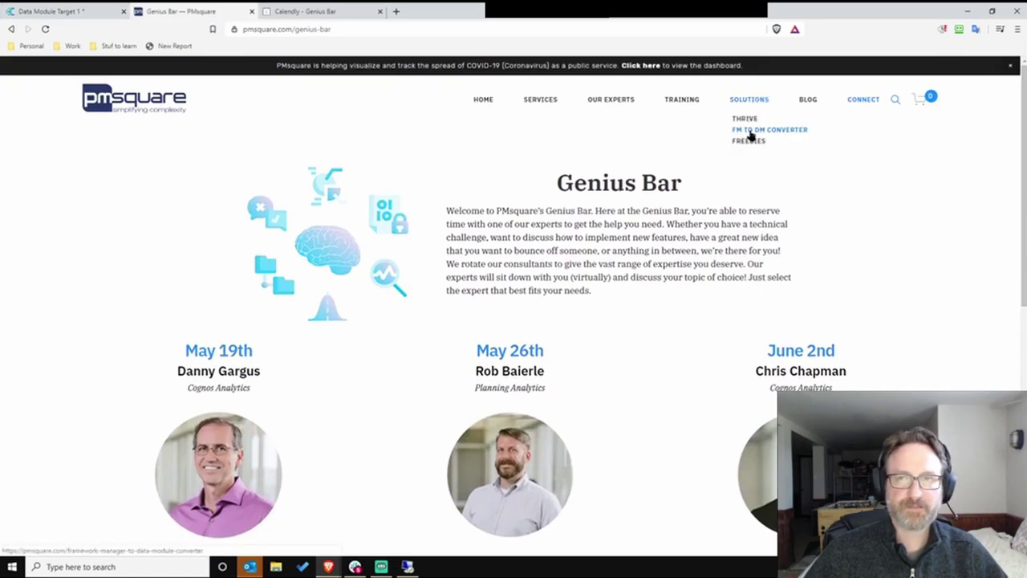
- Go to the FM TO DM CONVERTER page under SOLUTIONS and scroll down to 'So, what now?'
left_click(752, 134)
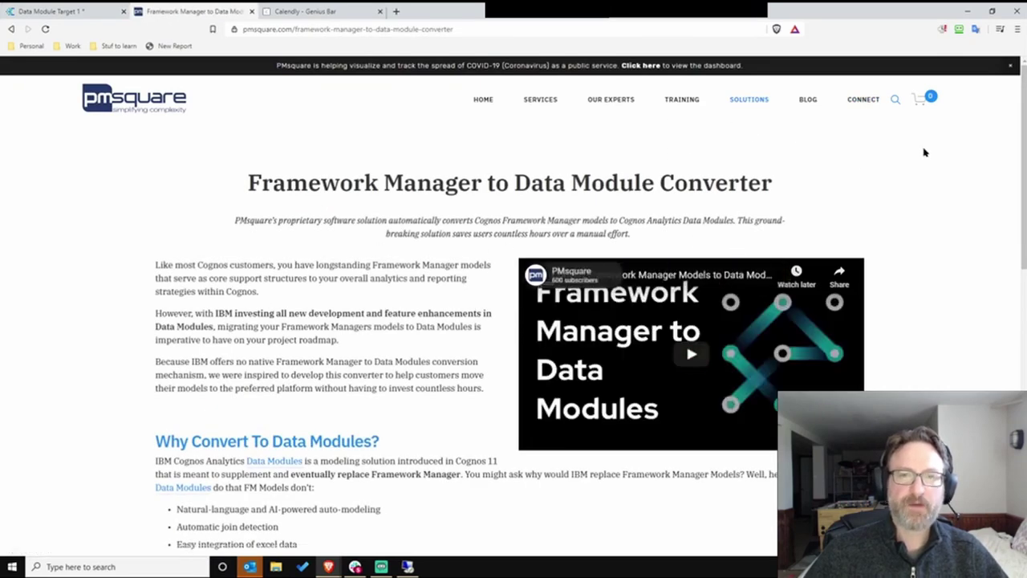
left_click_drag(1017, 97, 996, 130)
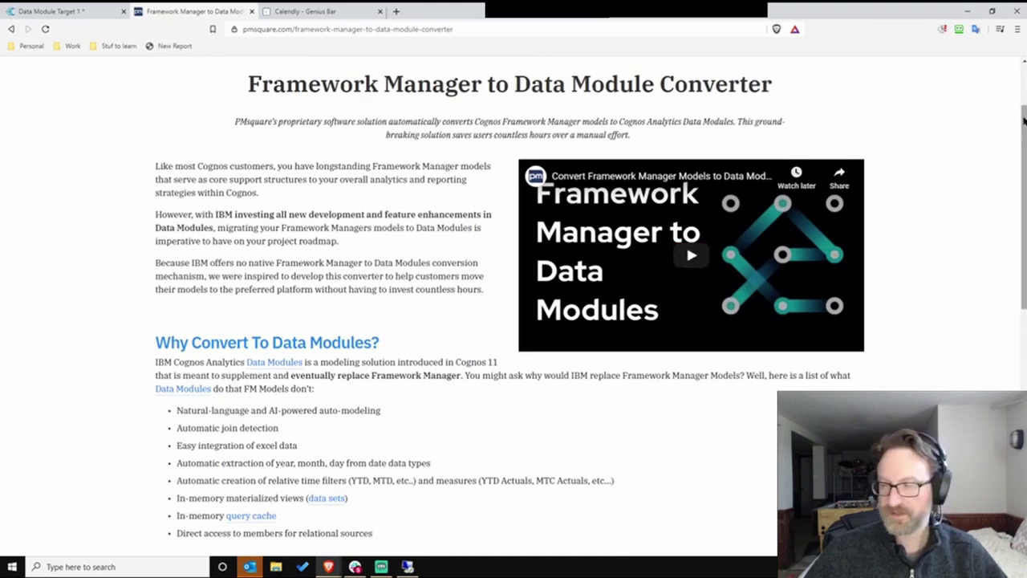
left_click_drag(1024, 120, 1024, 307)
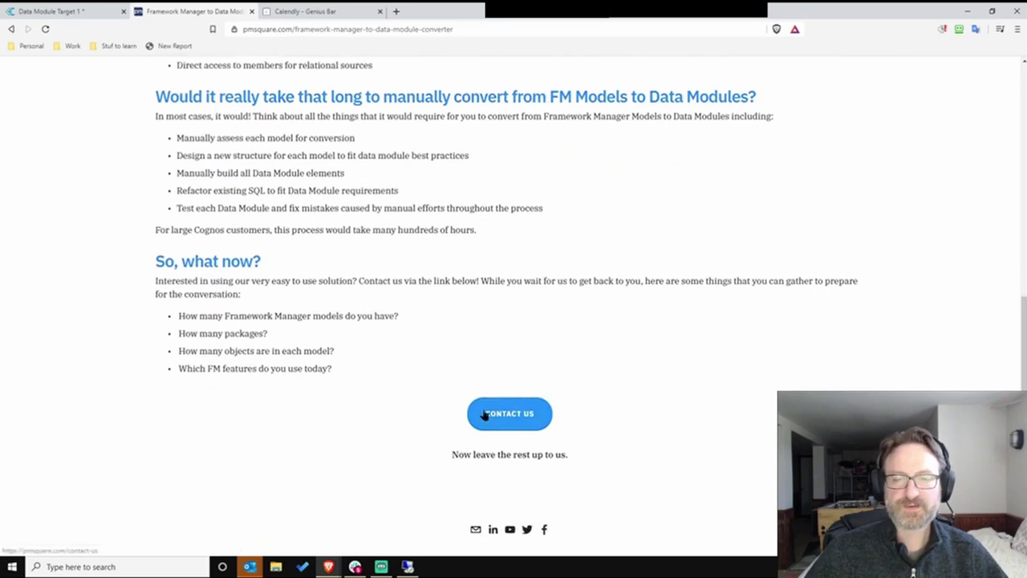